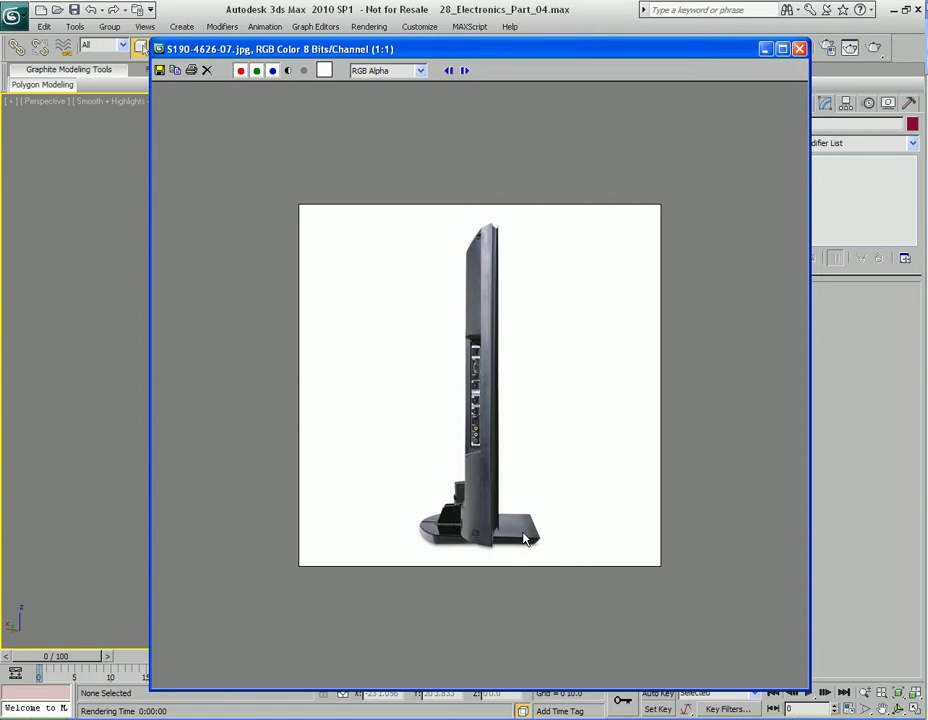
Examine the TV reference photos from several angles, focusing on the shape of the stand's base
left_click(464, 70)
left_click(464, 70)
left_click(464, 70)
left_click(465, 71)
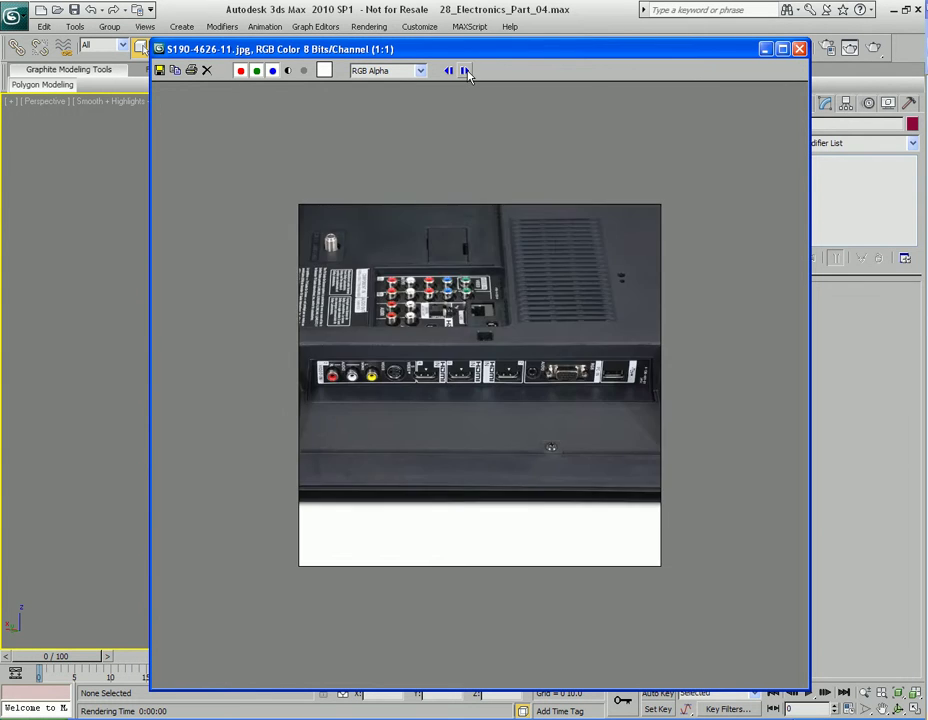
left_click(465, 71)
left_click(465, 71)
left_click(449, 71)
left_click(449, 71)
left_click(449, 71)
left_click(449, 71)
left_click(449, 71)
left_click(464, 70)
left_click(765, 49)
Draw a plane about 0'7" by 11'10" over the front edge of the stand base in the Front view
middle_click_drag(495, 354, 490, 377)
key("alt+w")
middle_click_drag(586, 315, 584, 320)
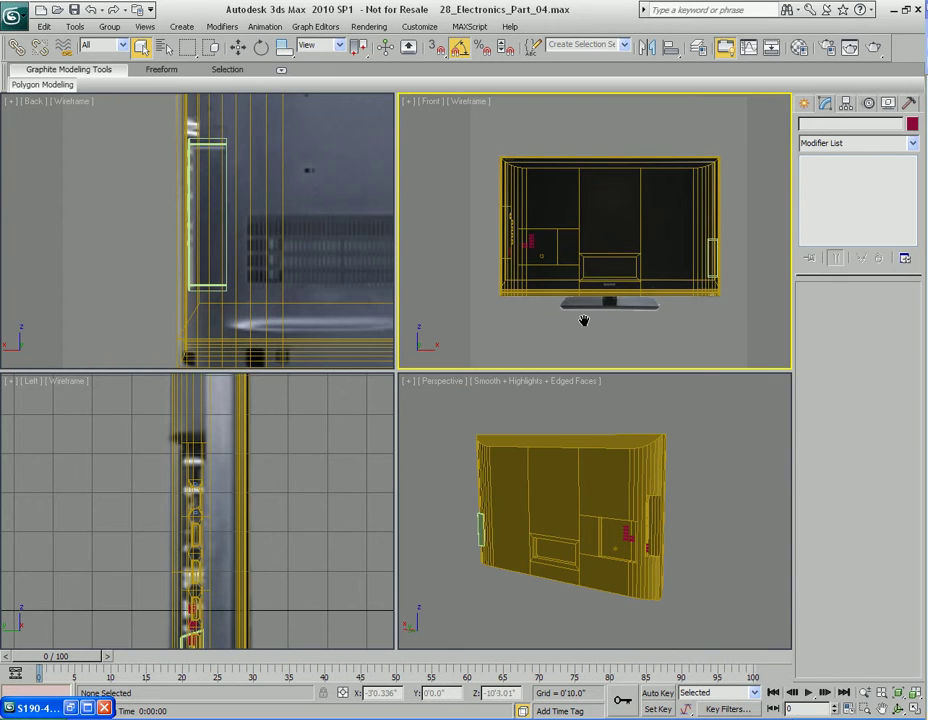
key("alt+w")
middle_click_drag(439, 420, 512, 292)
scroll(520, 310, "up", 2)
middle_click_drag(575, 309, 495, 318)
right_click(535, 460)
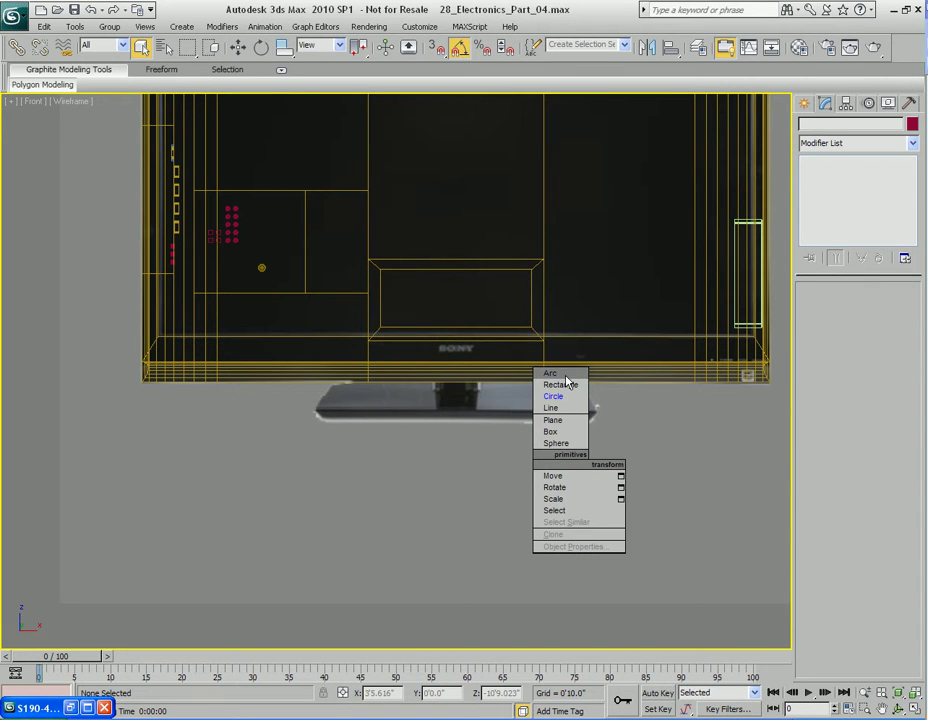
left_click(552, 420)
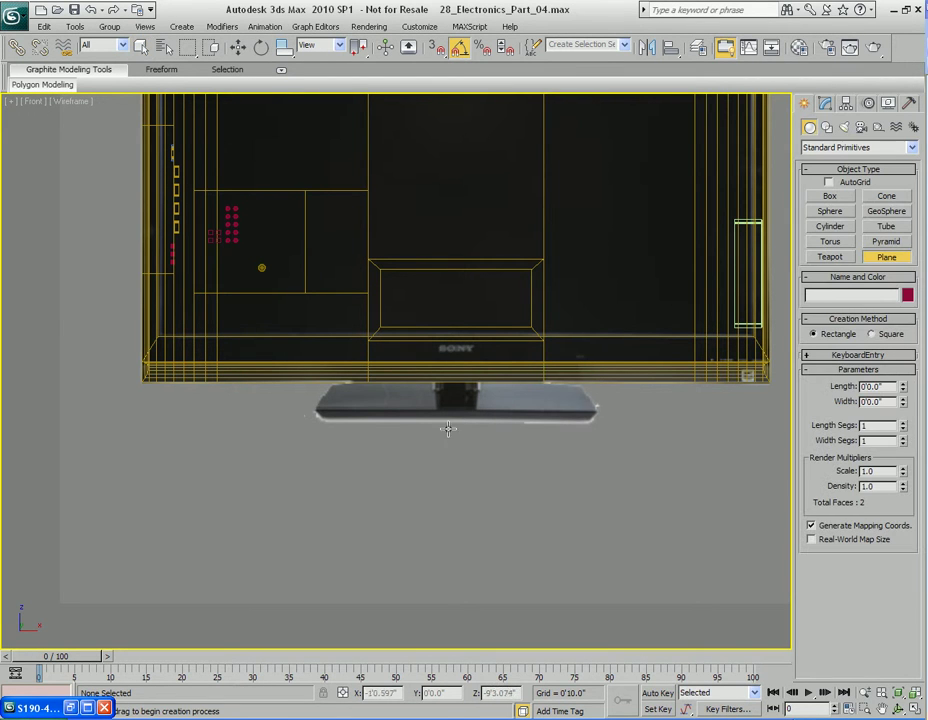
left_click_drag(316, 408, 595, 421)
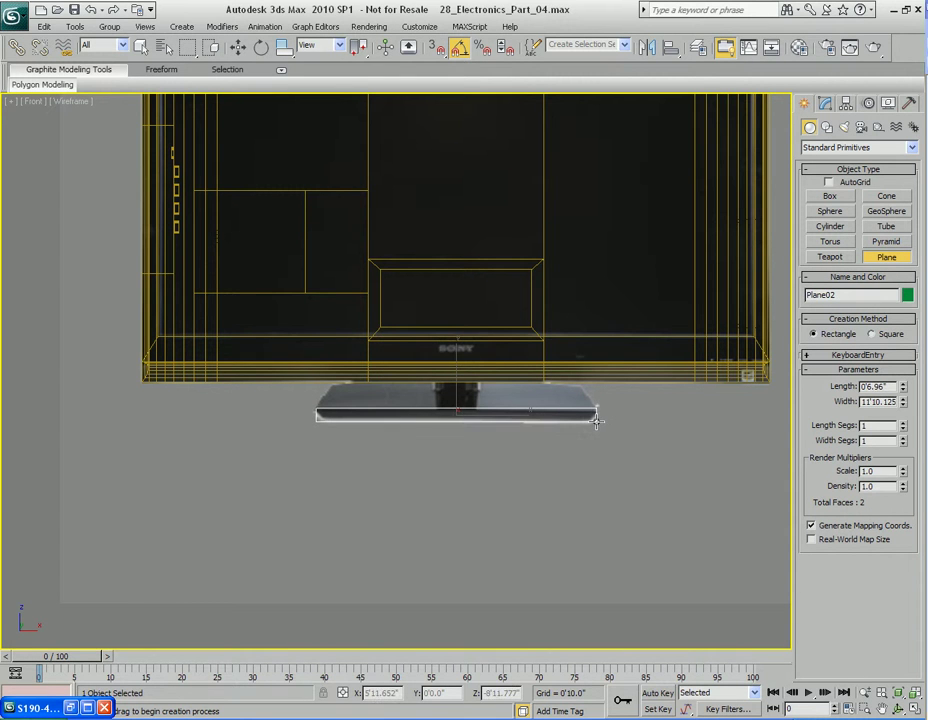
right_click(493, 412)
middle_click_drag(493, 412, 503, 441)
scroll(540, 442, "up", 2)
scroll(540, 441, "down", 2)
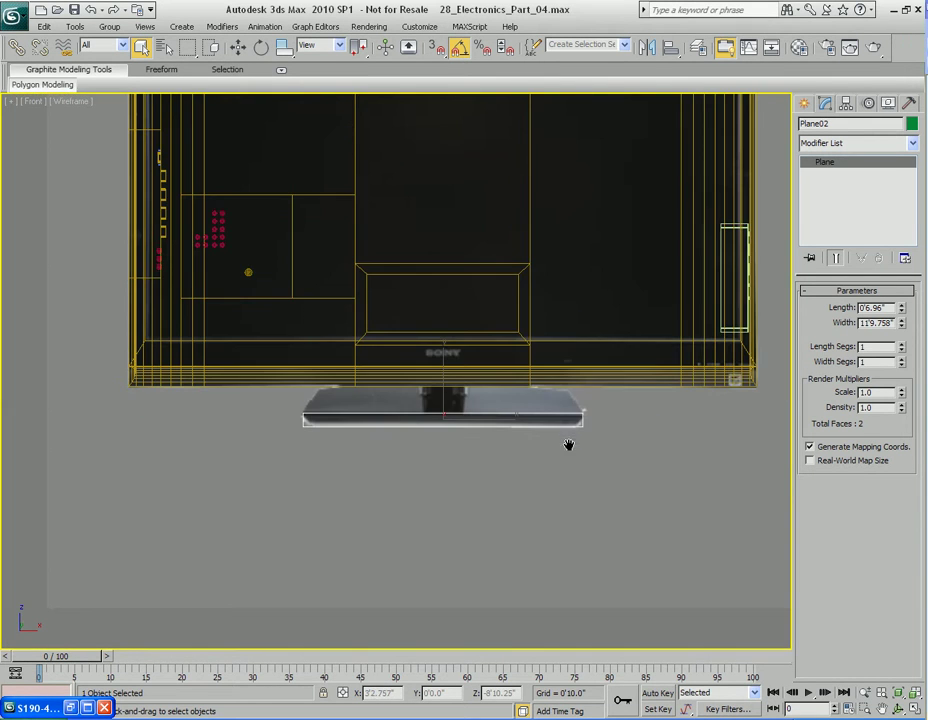
Convert the new plane to an Editable Poly and select its polygon
key("alt+w")
middle_click_drag(460, 542, 553, 468, "alt")
right_click(578, 504)
mouse_move(605, 639)
left_click(726, 655)
key("4")
left_click(598, 512)
Move the polygon along Y to about 5'7", behind the TV
key("alt+w")
key("w")
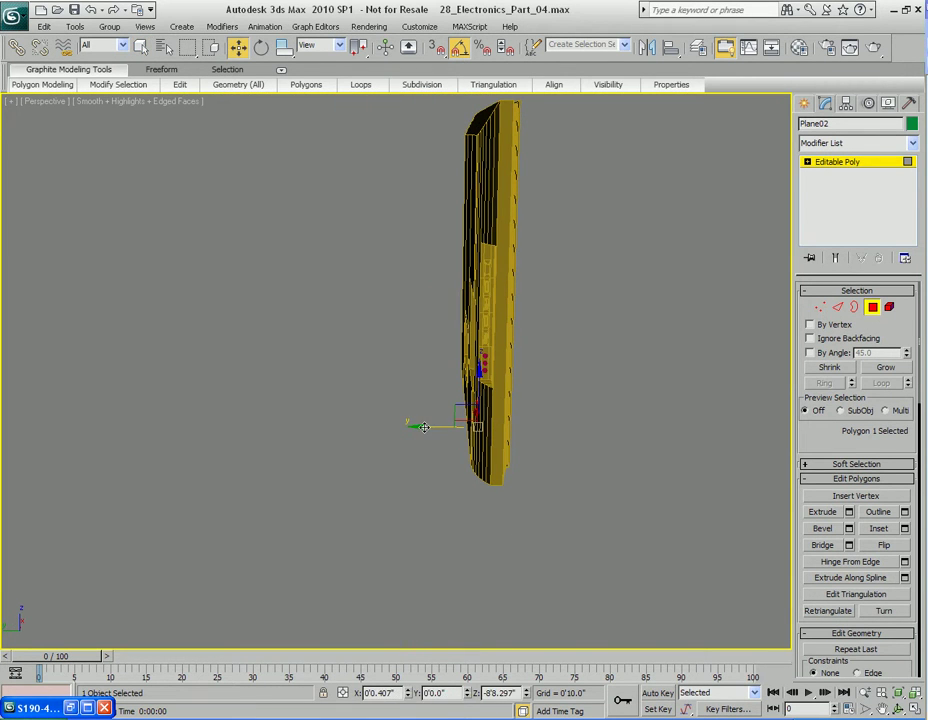
left_click_drag(324, 421, 296, 520)
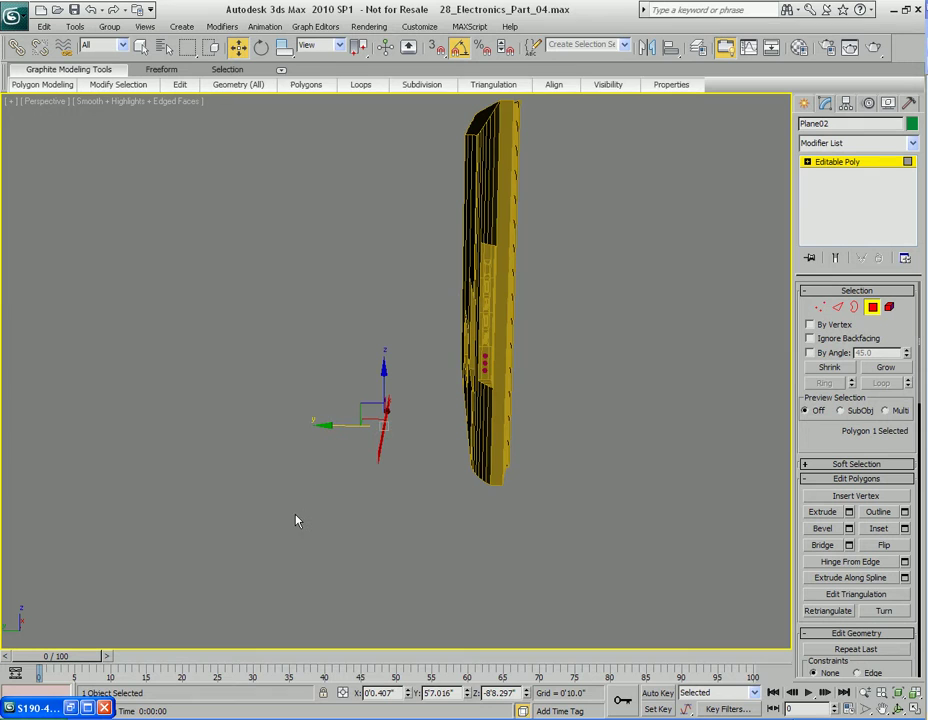
Check the base's depth in the side-view reference photo and move the polygon closer to the TV, to about 3'10" on Y
left_click(88, 708)
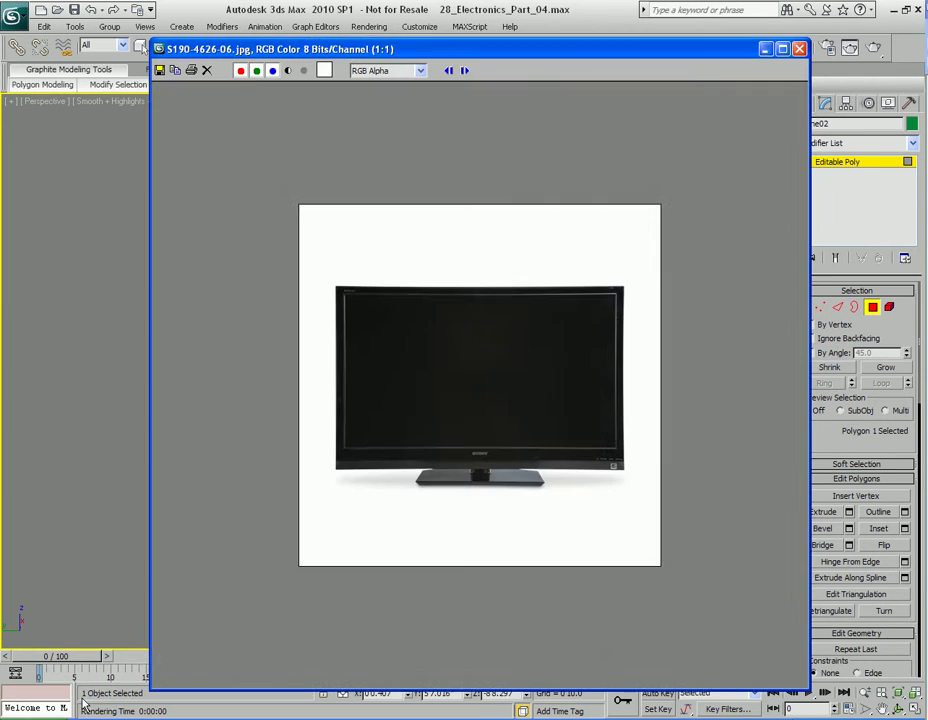
left_click(448, 71)
left_click(448, 71)
left_click(448, 71)
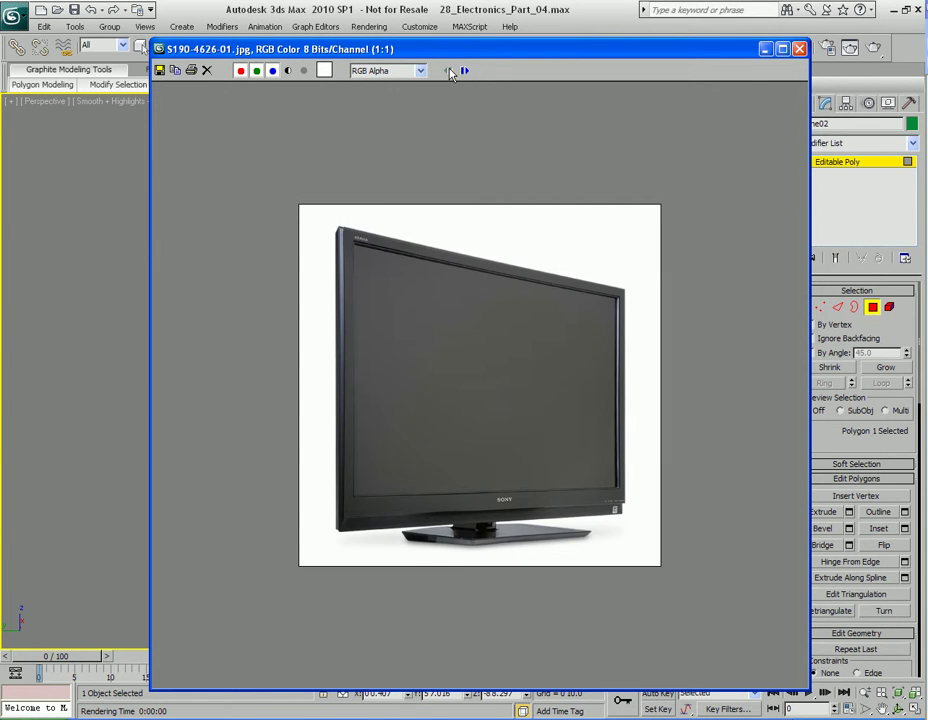
left_click(464, 71)
left_click(464, 71)
left_click(464, 71)
left_click(464, 71)
left_click(464, 71)
left_click(448, 71)
scroll(493, 561, "up", 1)
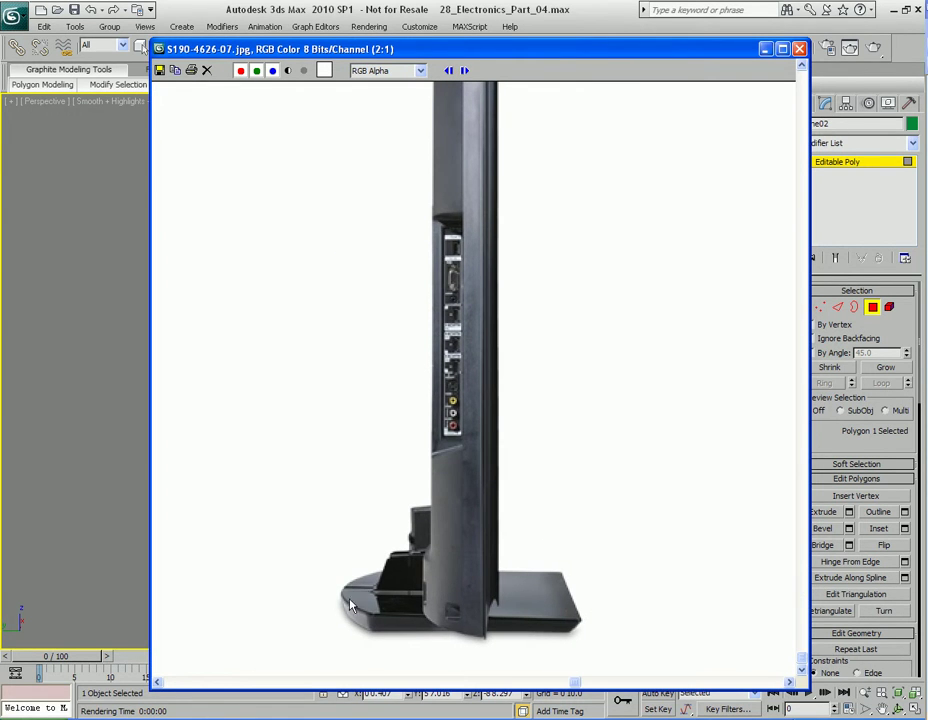
left_click_drag(650, 52, 927, 60)
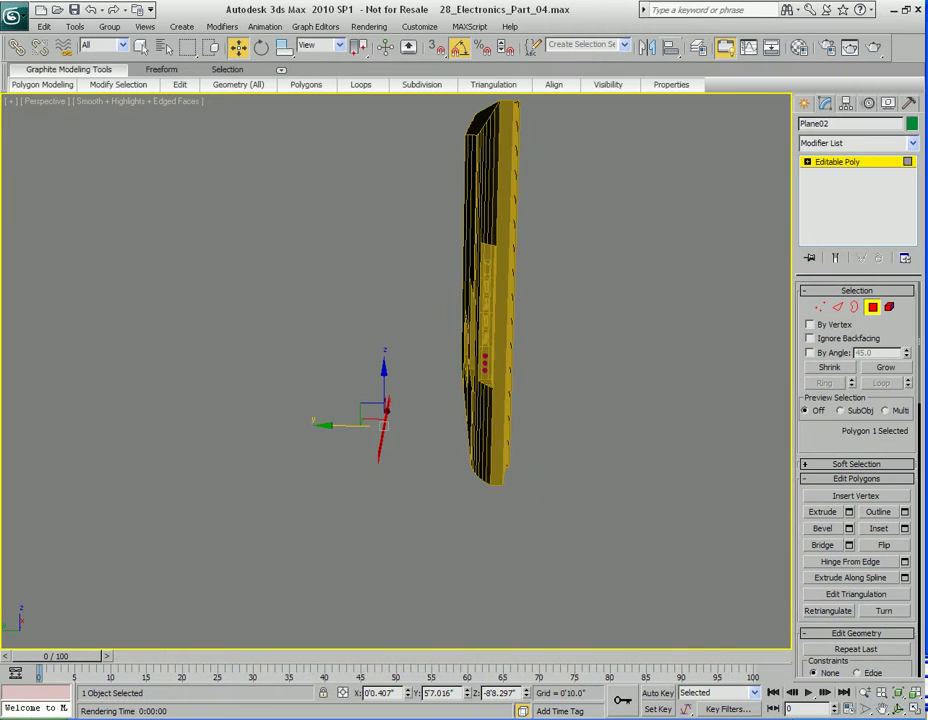
left_click_drag(339, 425, 370, 426)
Extrude the polygon and move it forward under the TV to about -4'8" on Y to form the base slab
middle_click_drag(451, 437, 418, 410, "alt")
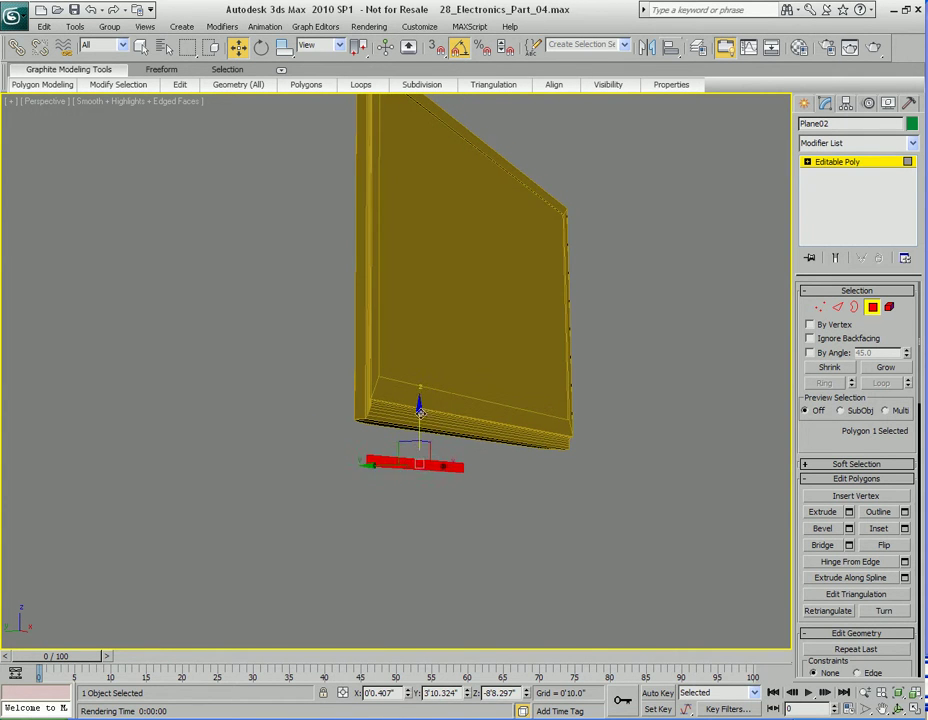
key("shift+e")
left_click_drag(422, 465, 462, 330)
key("w")
middle_click_drag(462, 330, 555, 442, "alt")
left_click_drag(377, 403, 479, 402)
middle_click_drag(542, 411, 518, 424, "alt")
Compare the slab with the side-view photo and move its front polygon back toward the TV by about 1'1"
left_click_drag(927, 48, 679, 38)
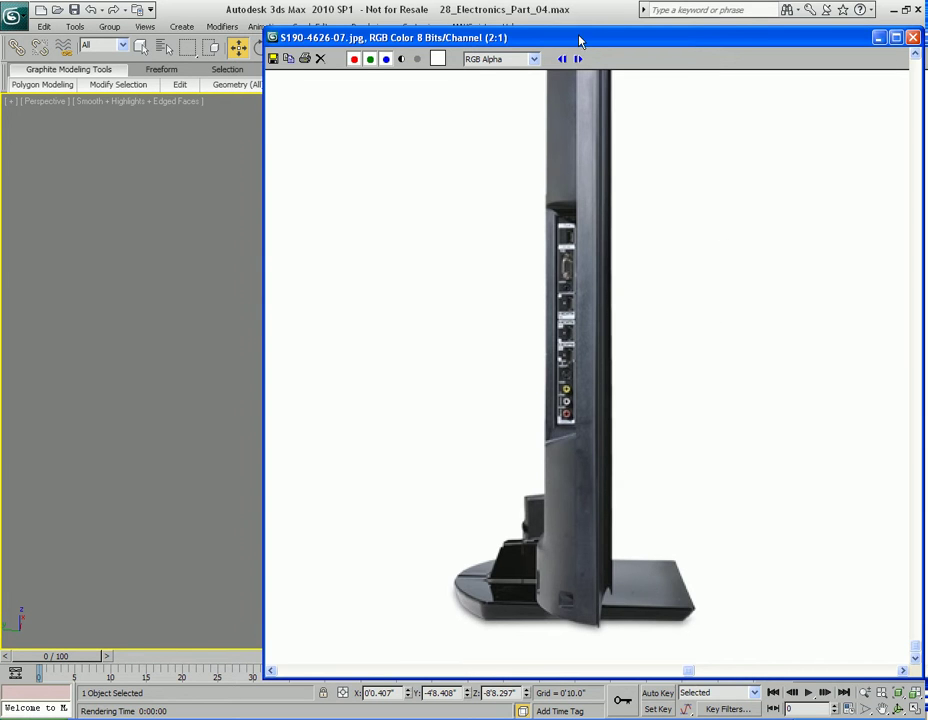
left_click_drag(579, 41, 927, 45)
middle_click_drag(524, 353, 482, 462, "alt")
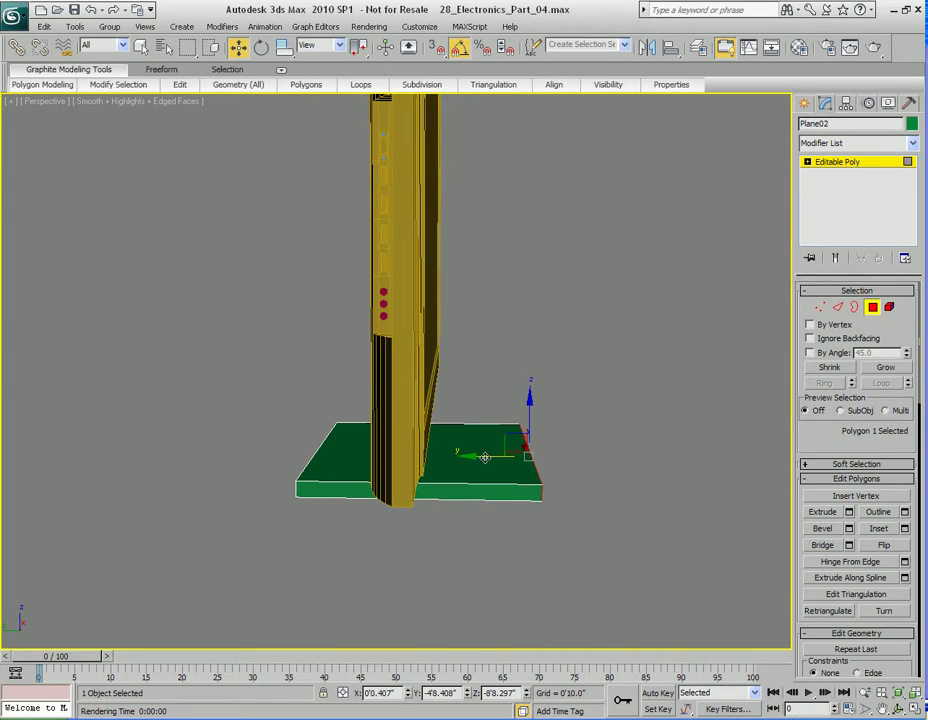
left_click_drag(485, 457, 458, 457)
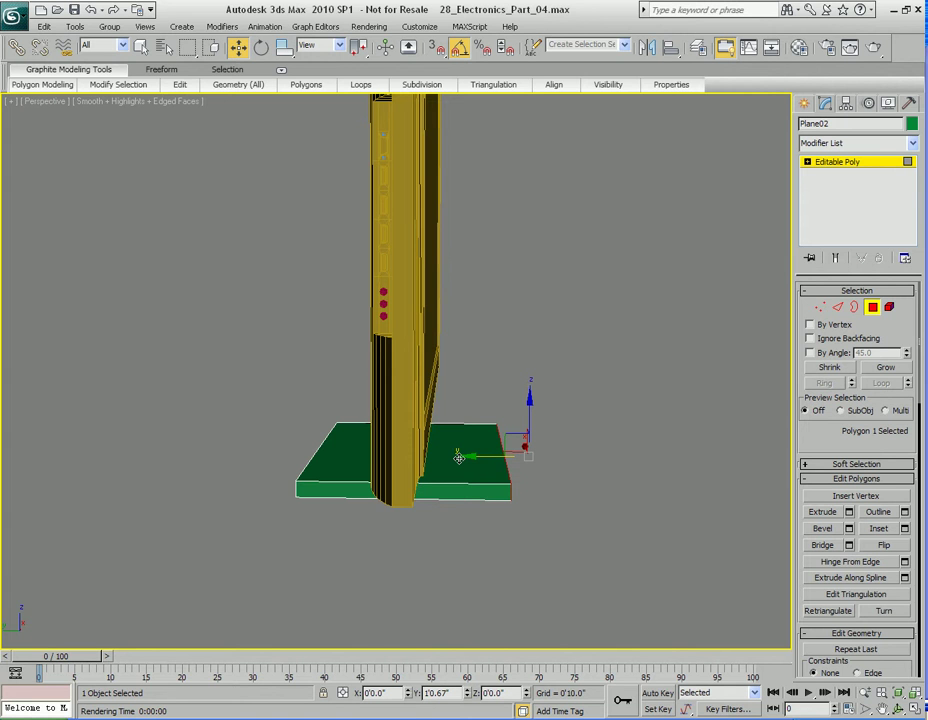
Cap the open border at the rear of the base slab
middle_click_drag(458, 457, 499, 404, "alt")
scroll(416, 484, "up", 4)
key("3")
left_click(466, 453)
right_click(534, 366)
left_click(502, 407)
scroll(499, 408, "down", 3)
key("q")
middle_click_drag(598, 402, 469, 396, "alt")
scroll(470, 396, "down", 3)
scroll(518, 384, "down", 2)
middle_click_drag(568, 381, 559, 408, "alt")
scroll(529, 419, "up", 2)
middle_click_drag(493, 411, 506, 437, "alt")
scroll(575, 421, "up", 2)
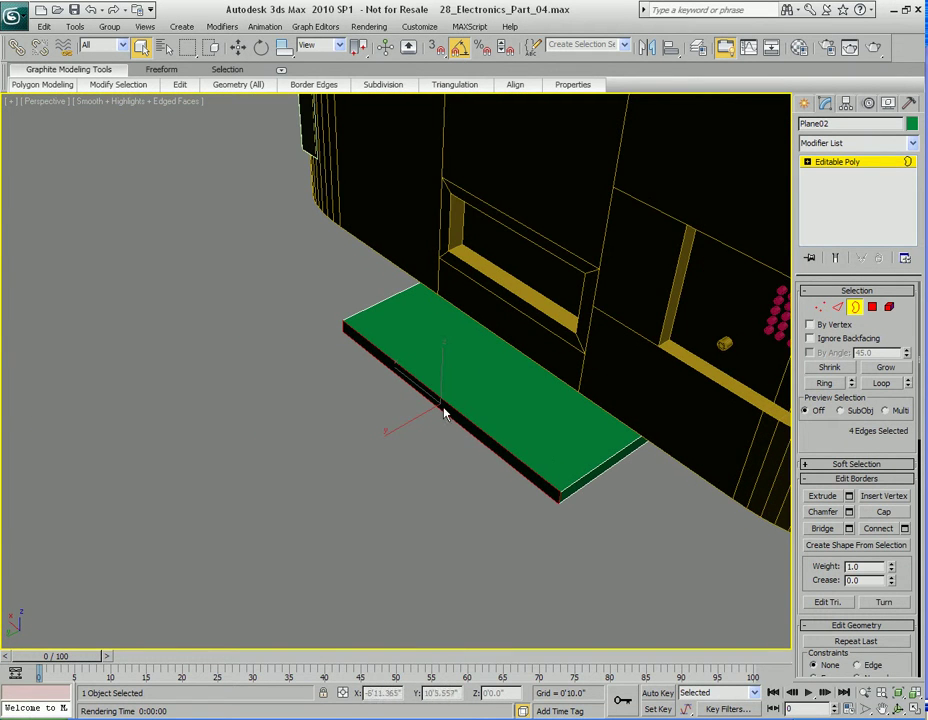
Check the rounded rear in the side-view photo and connect the slab's two long rear edges with one vertical middle edge
left_click_drag(926, 50, 558, 85)
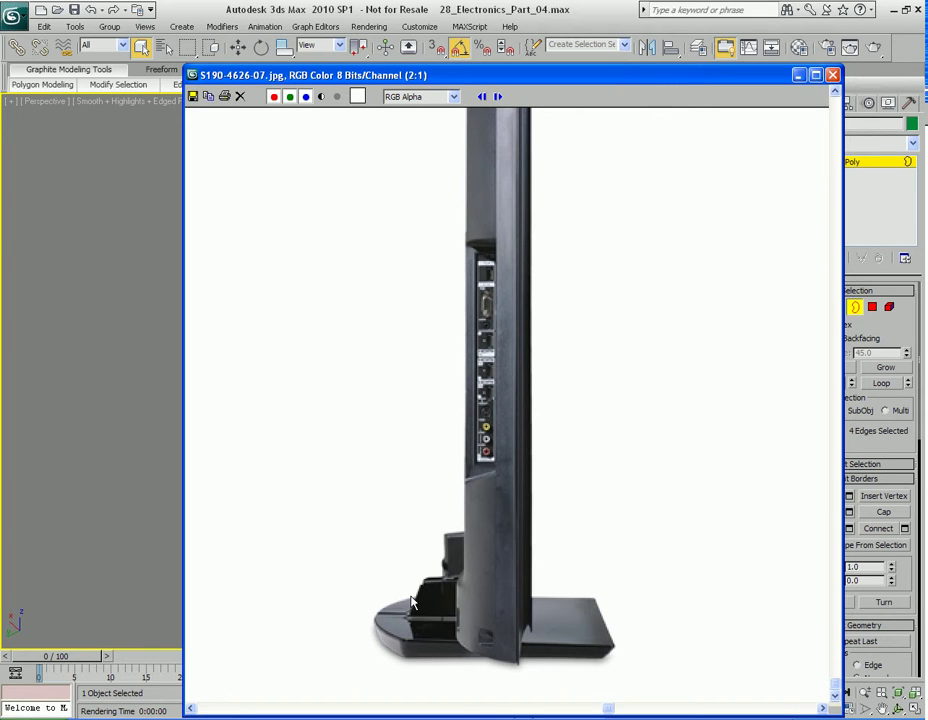
left_click_drag(496, 80, 927, 90)
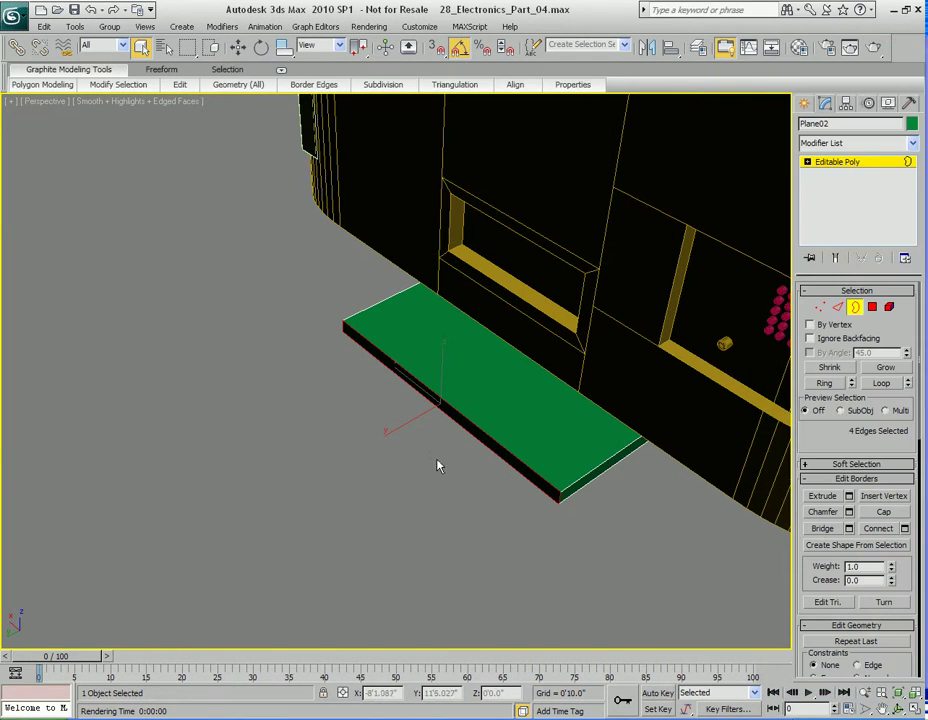
scroll(434, 471, "up", 3)
left_click(409, 510)
middle_click_drag(463, 511, 435, 479, "alt")
key("2")
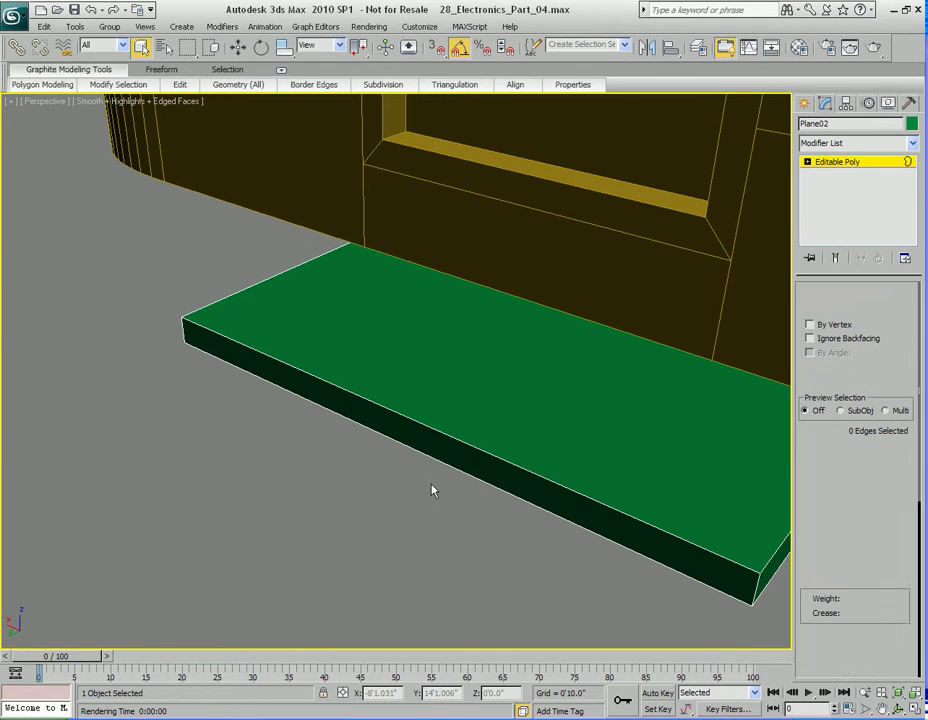
left_click_drag(428, 489, 499, 416)
mouse_move(499, 416)
middle_mouse_down("alt")
mouse_move(439, 435)
mouse_move(454, 406)
middle_mouse_up("alt")
right_click(464, 357)
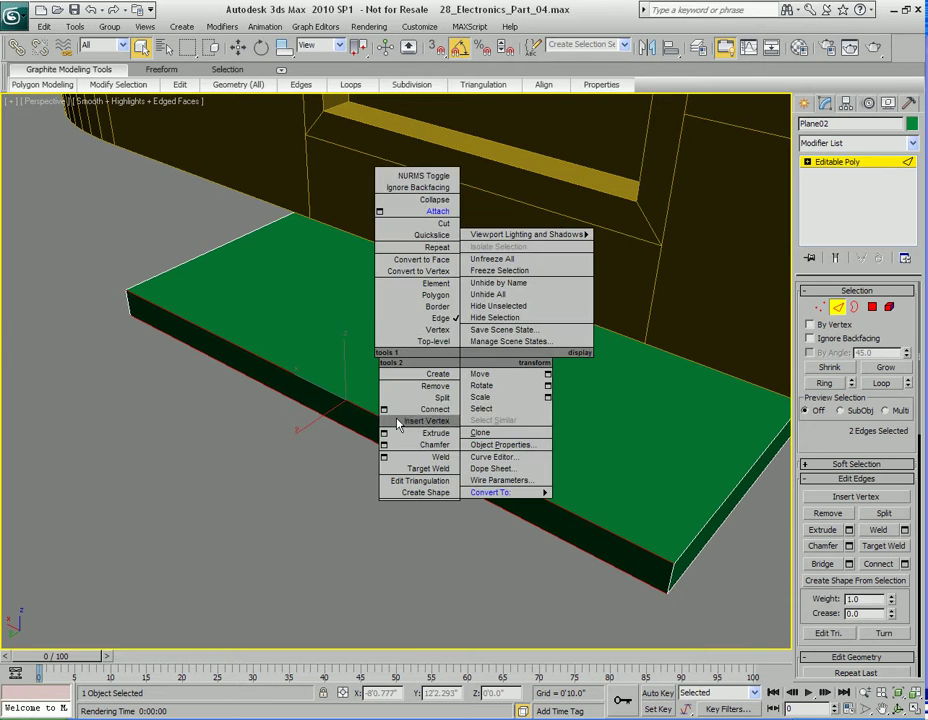
left_click(386, 411)
left_click(470, 404)
middle_click_drag(466, 412, 427, 425, "alt")
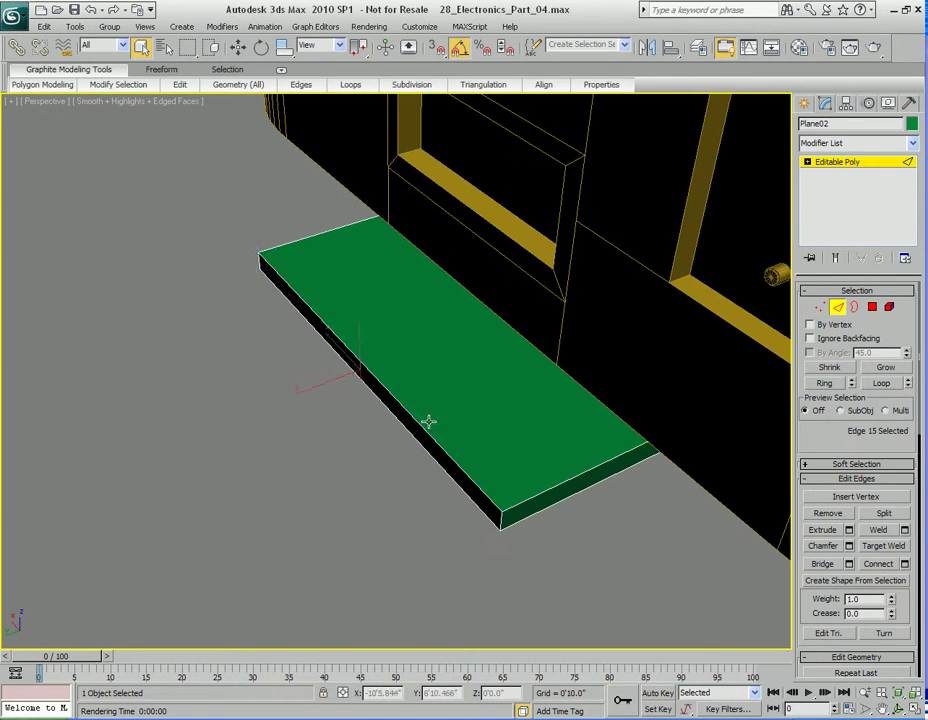
Move the four rear corner vertices of the base about 2'2" along Y toward the TV
key("1")
left_click_drag(474, 558, 549, 502)
middle_click_drag(549, 502, 435, 446, "alt")
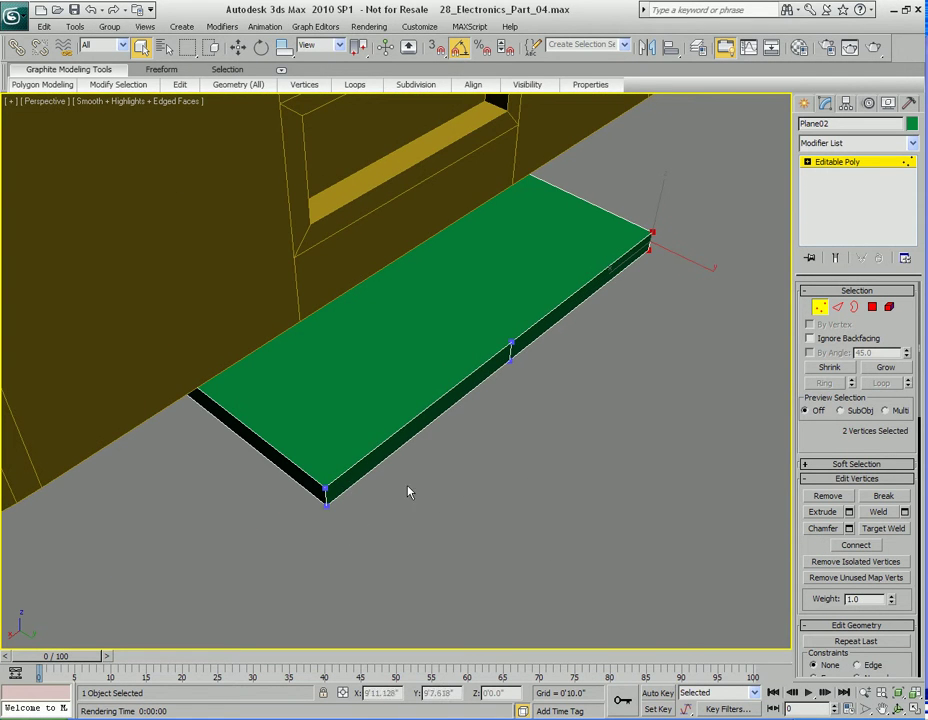
left_click_drag(301, 517, 395, 447, "ctrl")
middle_click_drag(648, 396, 464, 416, "alt")
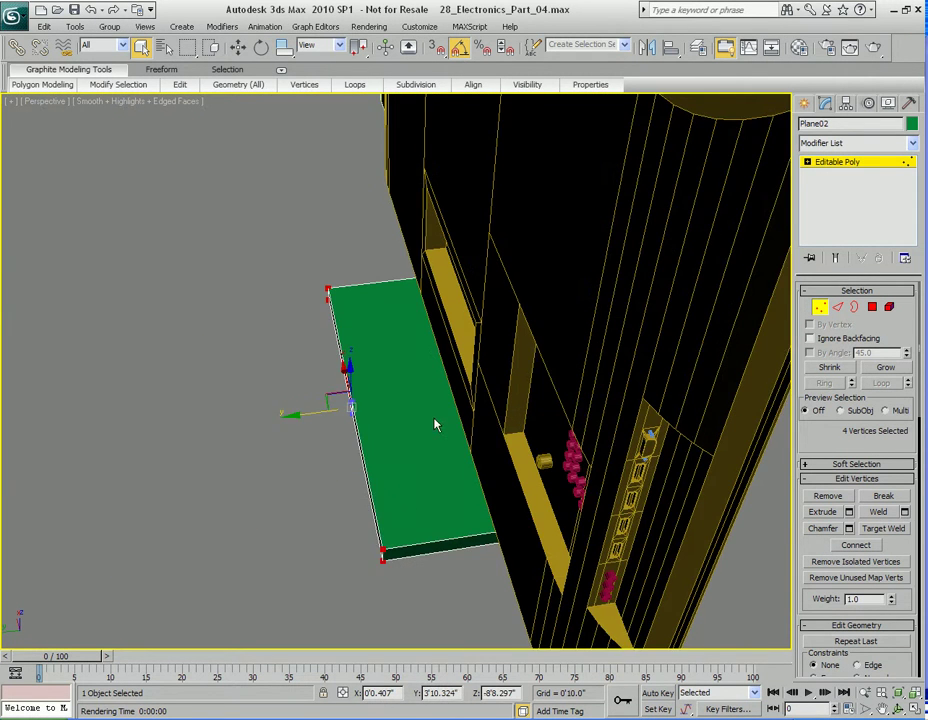
middle_click_drag(402, 430, 428, 406)
key("w")
left_click_drag(331, 392, 395, 386)
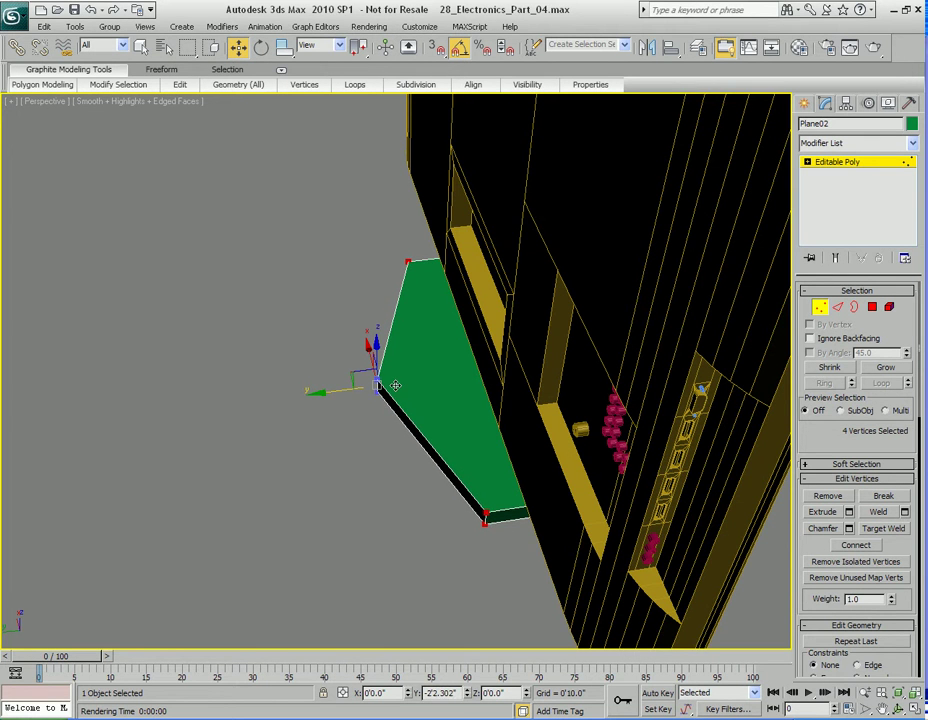
key("q")
middle_click_drag(378, 448, 376, 417, "alt")
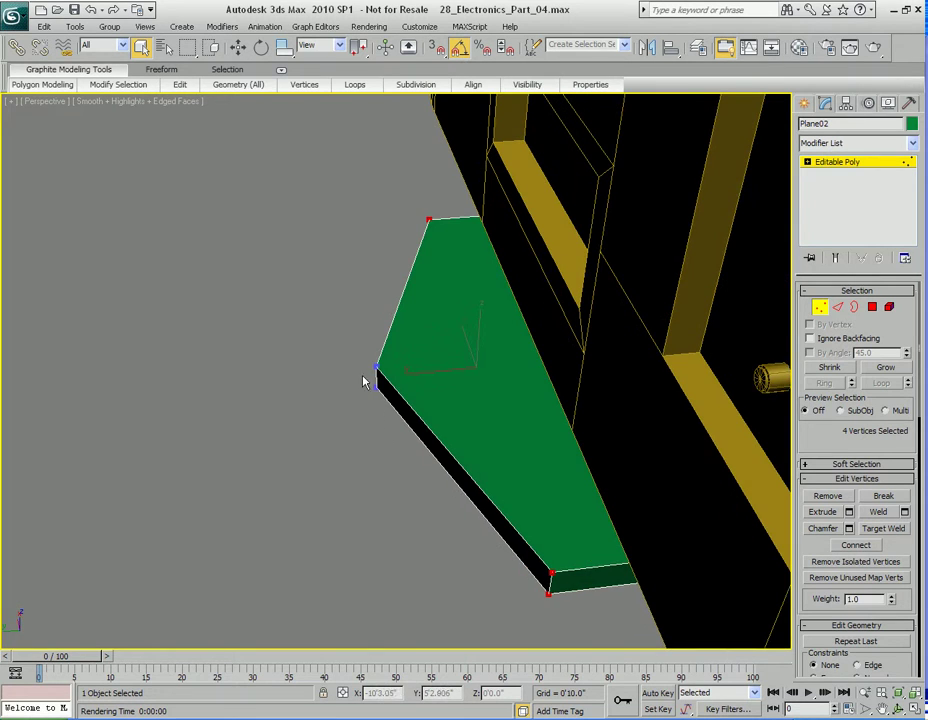
Move the two middle rear vertices of the base slightly farther back along Y
left_click_drag(359, 356, 406, 431)
middle_click_drag(406, 431, 330, 386, "alt")
key("w")
left_click_drag(334, 388, 299, 390)
middle_click_drag(299, 390, 416, 407, "alt")
Chamfer the vertical middle rear edge of the base with an amount of 6'0.86" and 12 segments
key("q")
key("2")
scroll(472, 400, "up", 4)
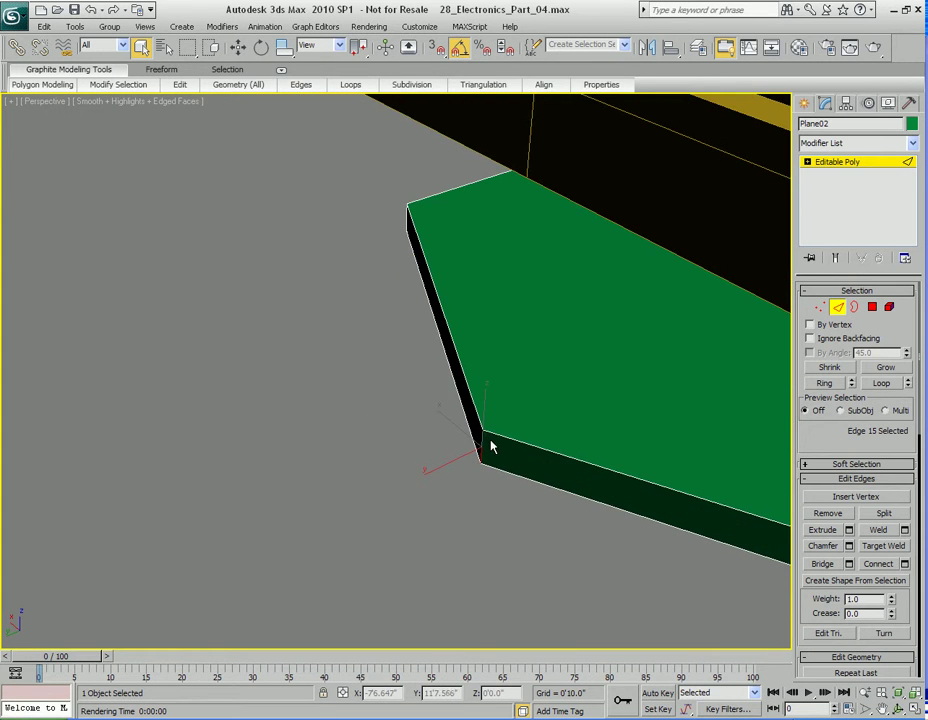
middle_click_drag(486, 445, 377, 416)
scroll(377, 416, "down", 5)
right_click(434, 329)
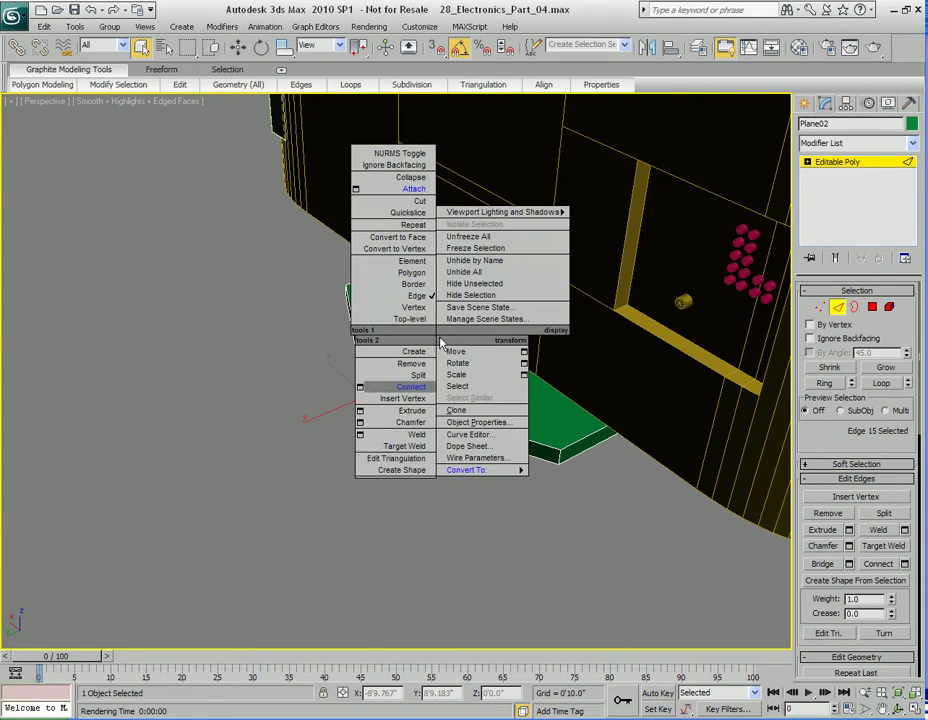
left_click(362, 428)
left_click_drag(451, 327, 165, 242)
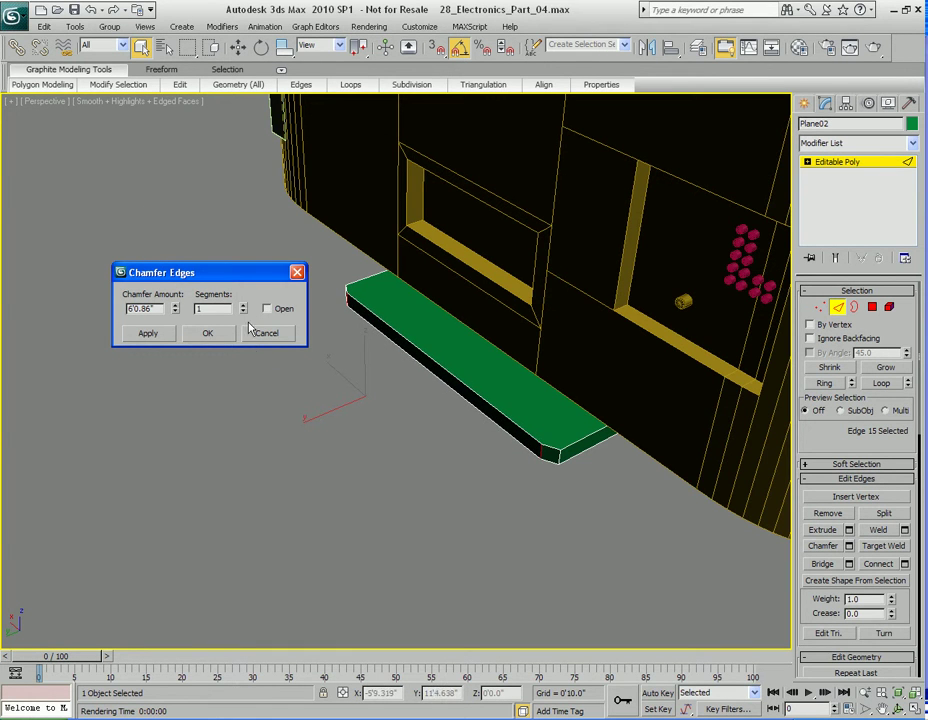
left_click_drag(244, 311, 244, 311)
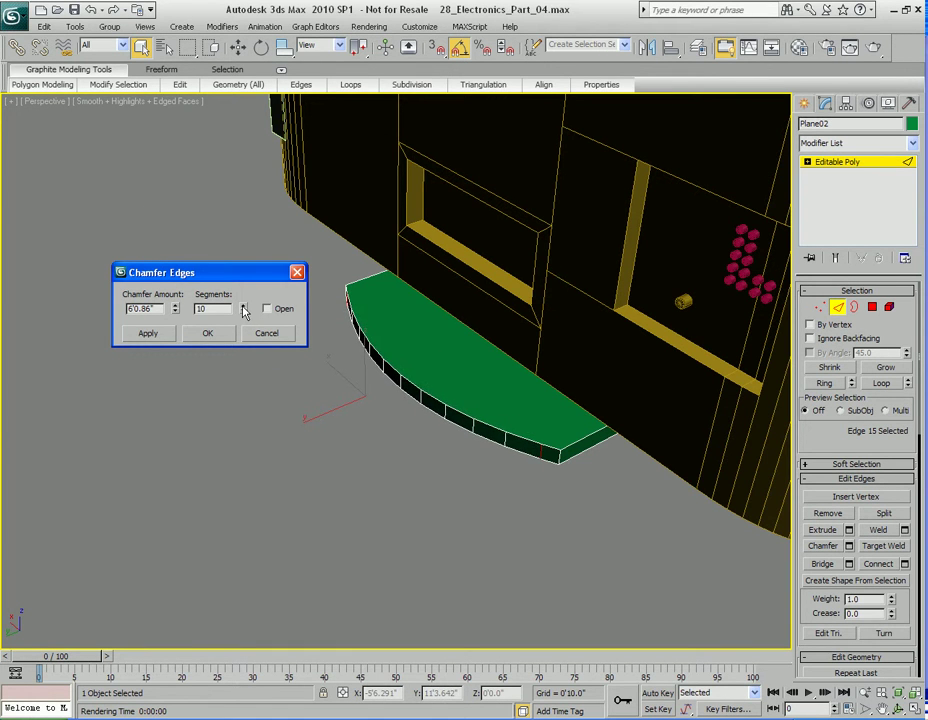
left_click(244, 311)
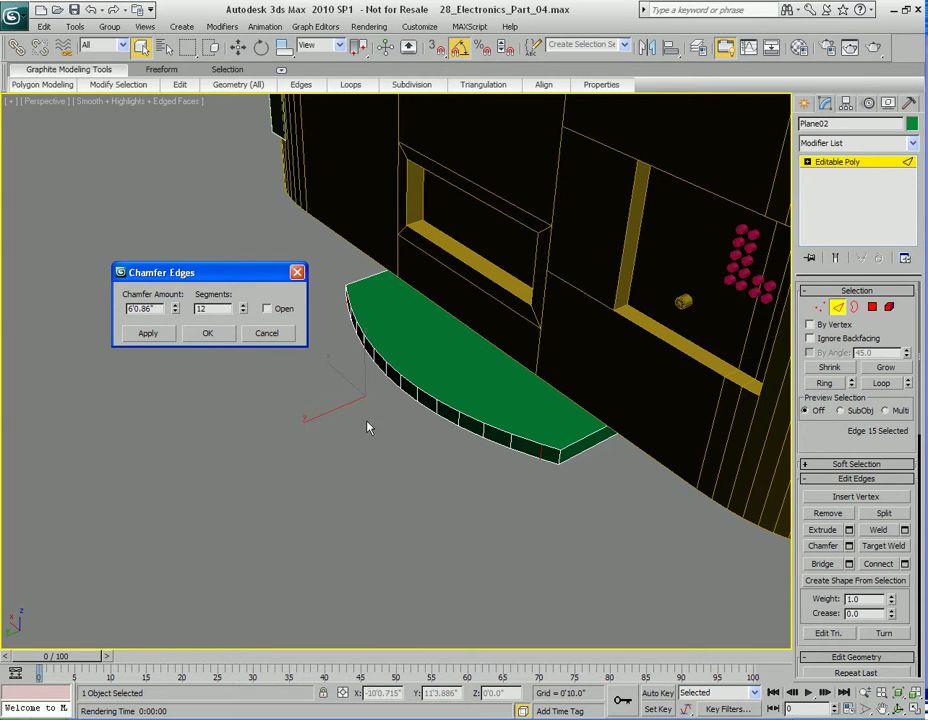
Reduce the chamfer amount to 5'10.674", test-render the curved rear and apply the chamfer
middle_click_drag(338, 408, 369, 425)
left_click_drag(175, 315, 173, 311)
middle_click_drag(305, 447, 331, 507, "alt")
key("shift+q")
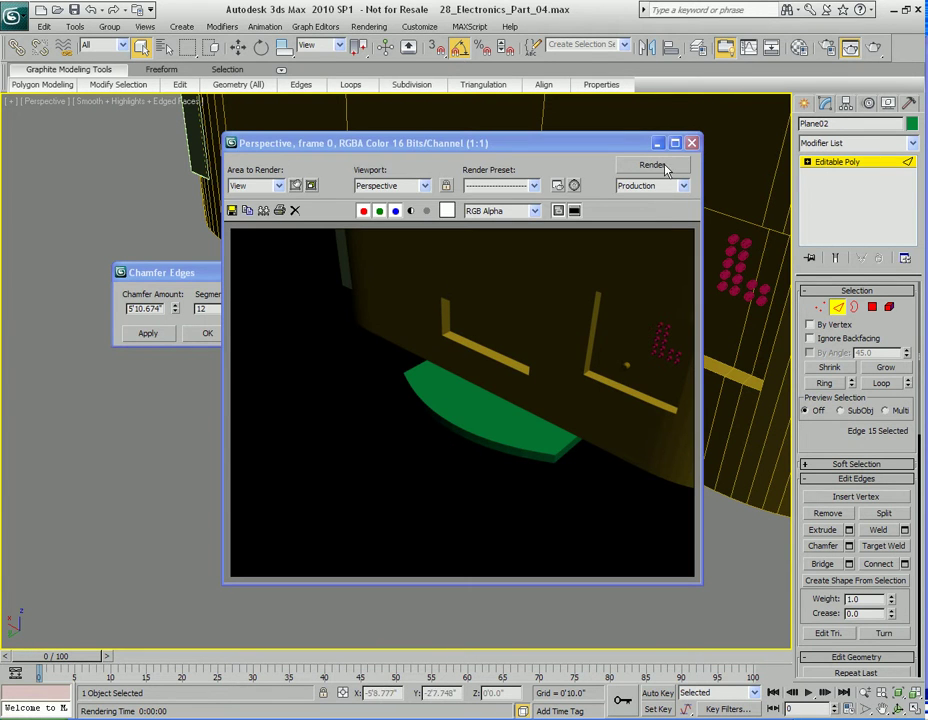
left_click(691, 143)
left_click(279, 336)
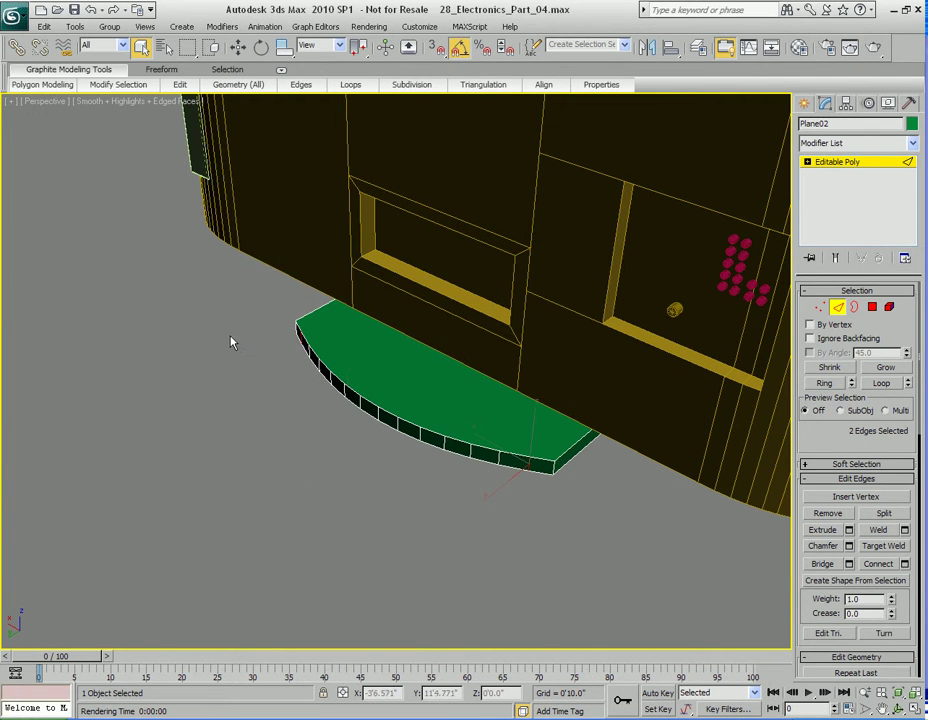
Scale the base's underside polygon down slightly so the slab's sides taper inward toward the bottom
middle_click_drag(569, 477, 375, 452, "alt")
key("4")
left_click(342, 384)
middle_click_drag(387, 505, 342, 510, "alt")
left_click_drag(343, 507, 344, 506)
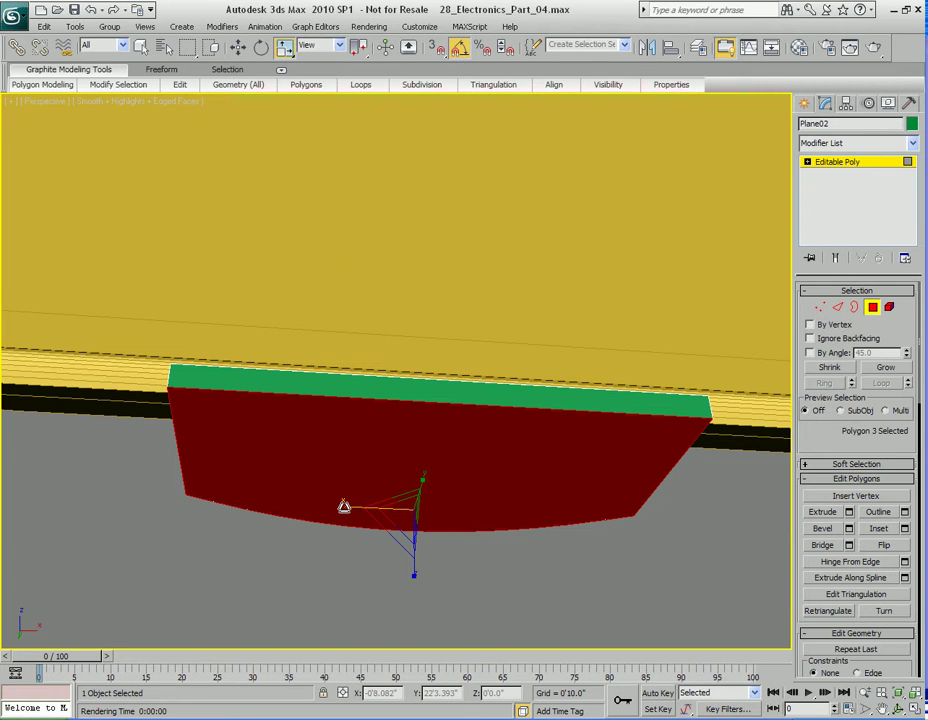
mouse_move(285, 52)
left_mouse_down()
mouse_move(285, 90)
mouse_move(287, 73)
left_mouse_up()
left_click_drag(351, 507, 353, 507)
middle_click_drag(358, 445, 354, 506, "alt")
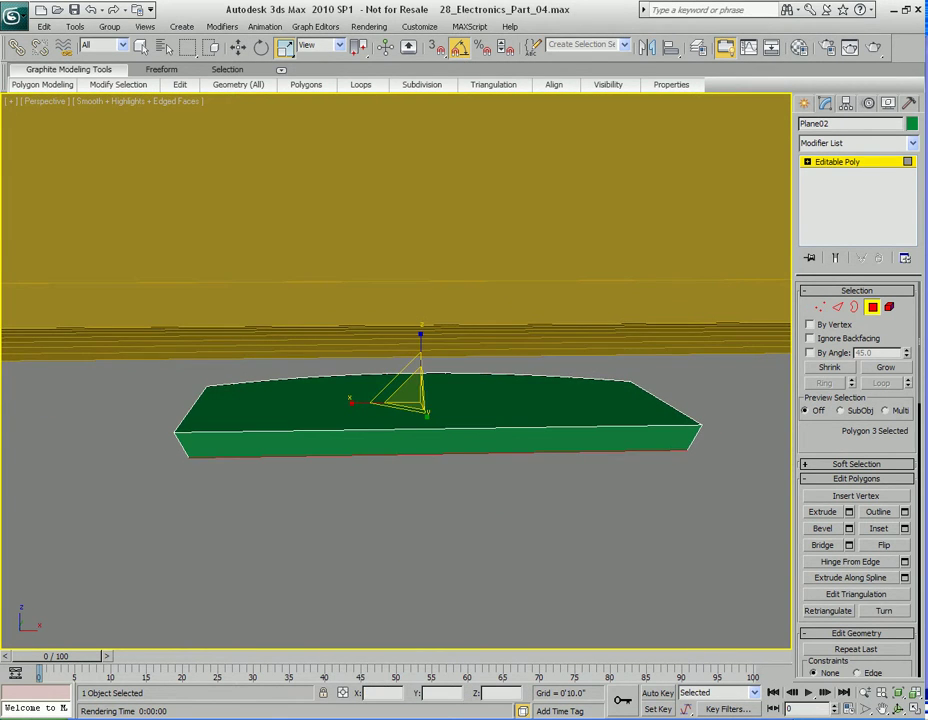
Examine the base's edge profile in the side, rear and front reference photos of the TV
left_click_drag(927, 80, 612, 47)
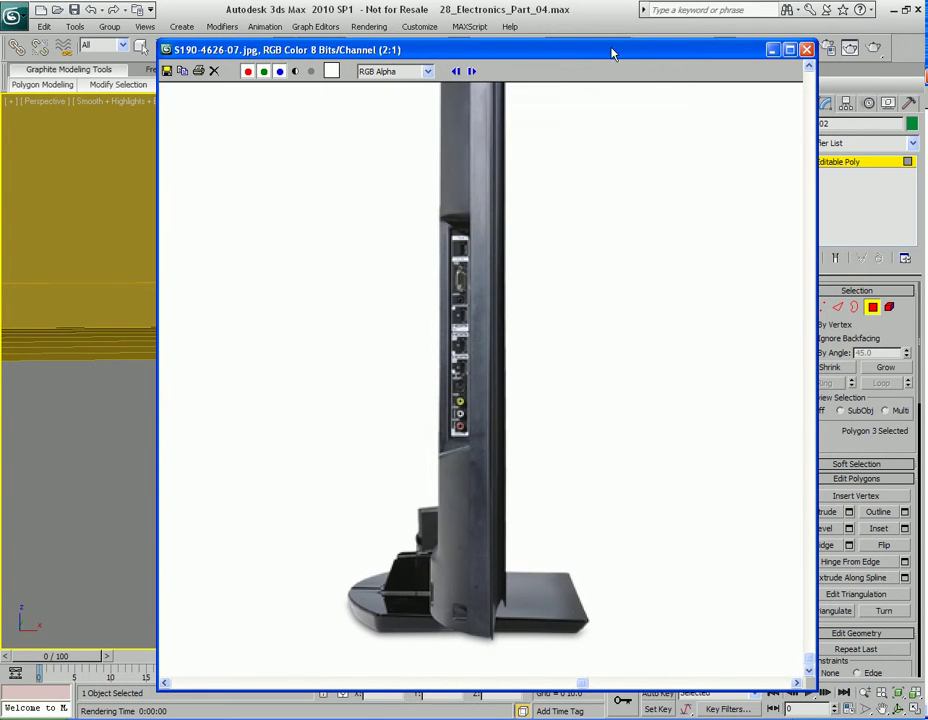
left_click(472, 71)
left_click(472, 71)
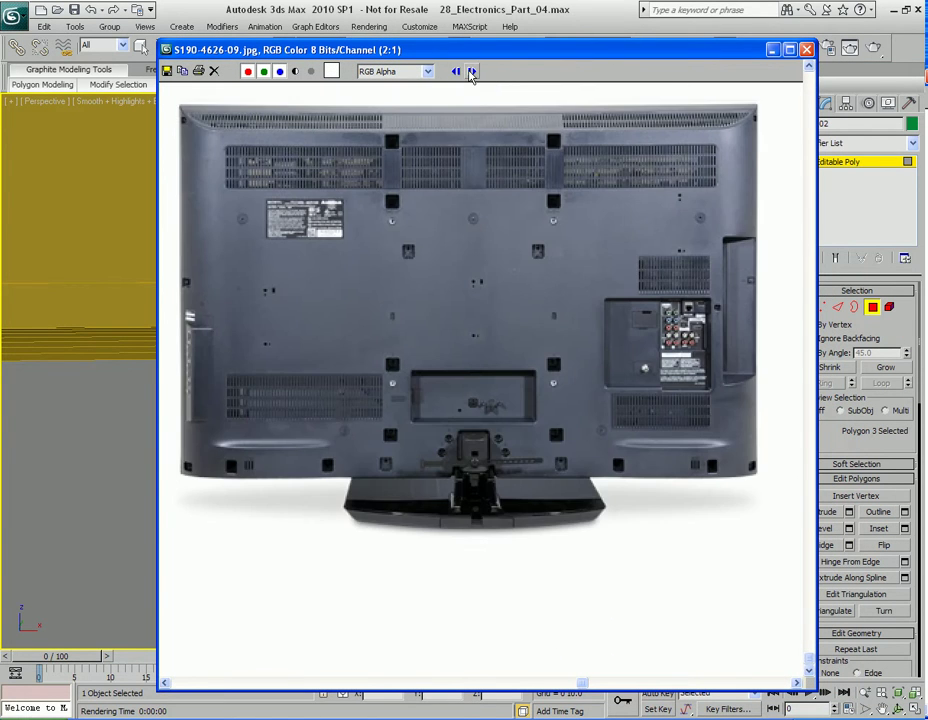
left_click(472, 71)
left_click(456, 71)
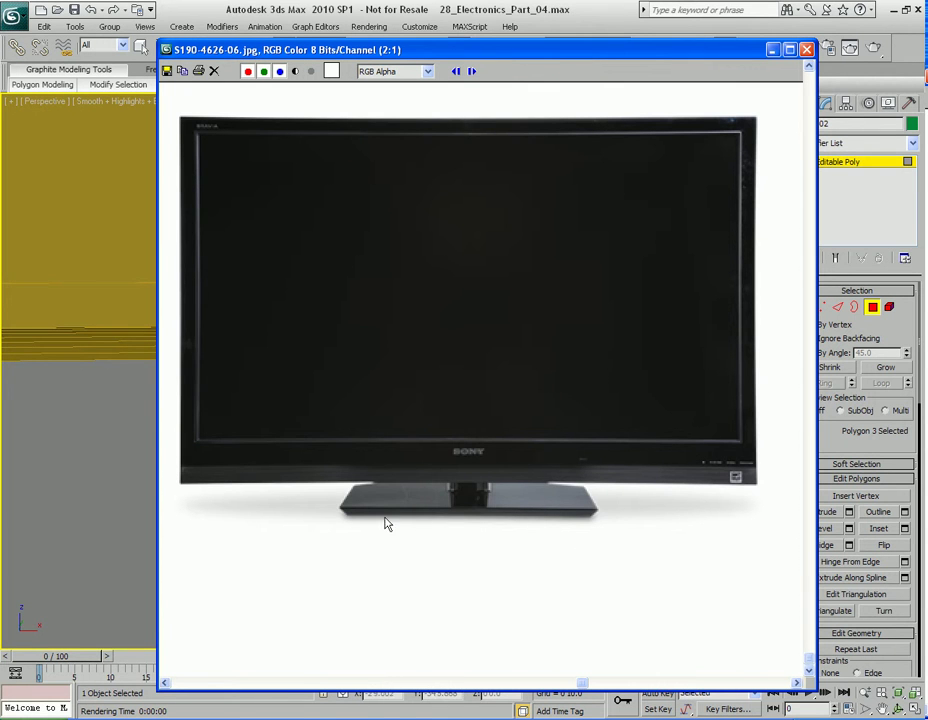
left_click_drag(720, 40, 786, 60)
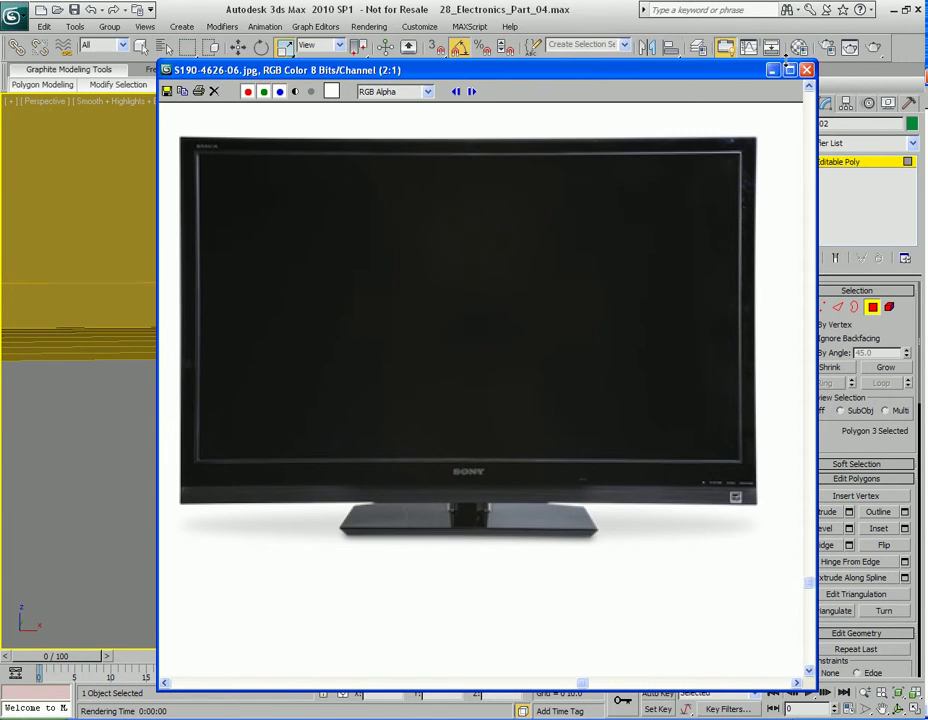
left_click_drag(662, 72, 927, 75)
Scale the base's underside polygon down slightly along Y so the front and rear faces slope inward
middle_click_drag(611, 468, 497, 489, "alt")
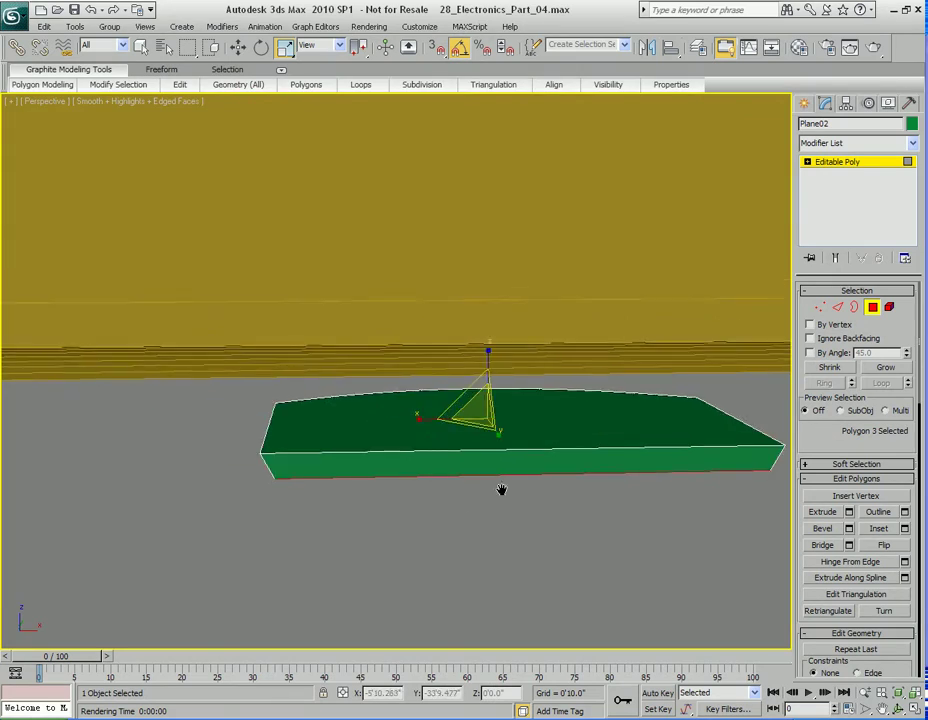
scroll(603, 490, "up", 5)
middle_click_drag(603, 490, 434, 466, "alt")
middle_click_drag(434, 451, 439, 426, "alt")
key("r")
scroll(439, 426, "up", 3)
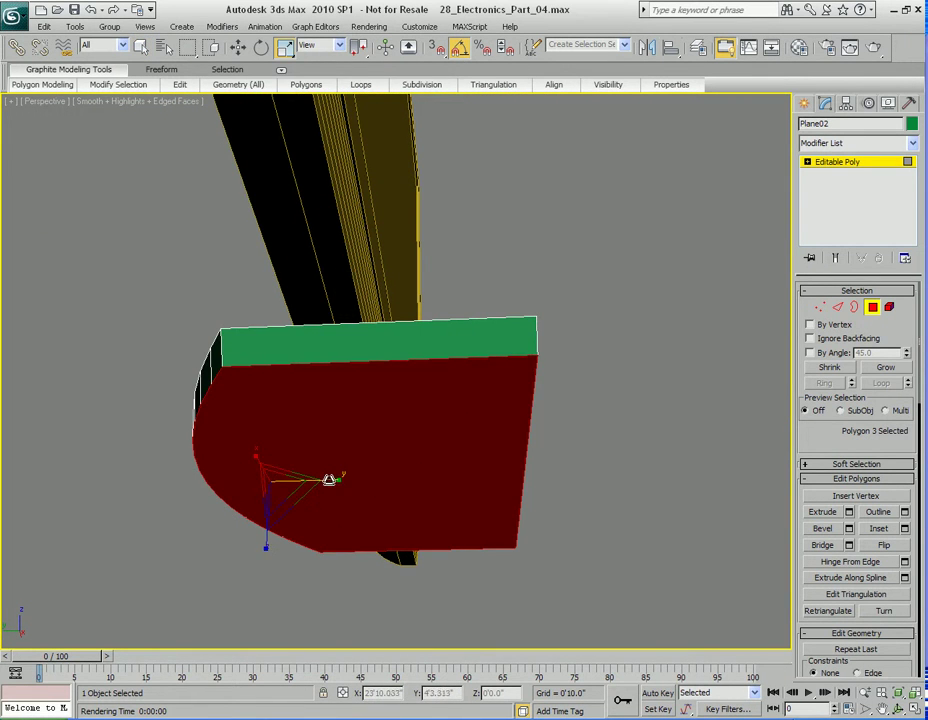
left_click_drag(328, 480, 322, 480)
middle_click_drag(328, 480, 499, 464, "alt")
Select the base's top polygon and inset it to leave a uniform border around the slab's edge
key("q")
left_click(623, 409)
key("4")
middle_click_drag(543, 418, 441, 414, "alt")
key("4")
left_click(447, 412)
right_click(441, 414)
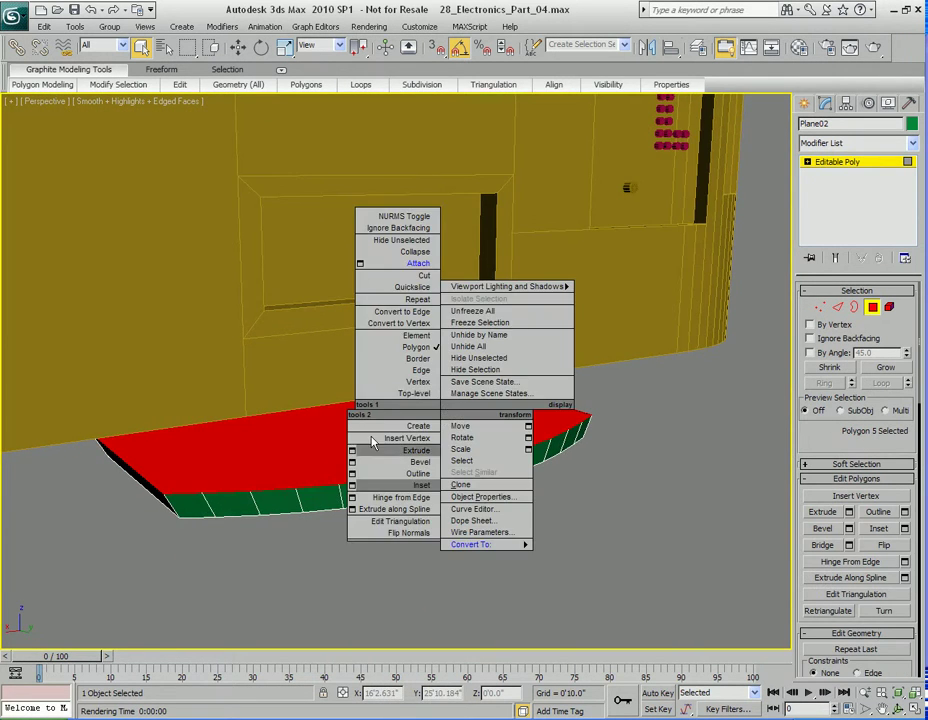
left_click(375, 487)
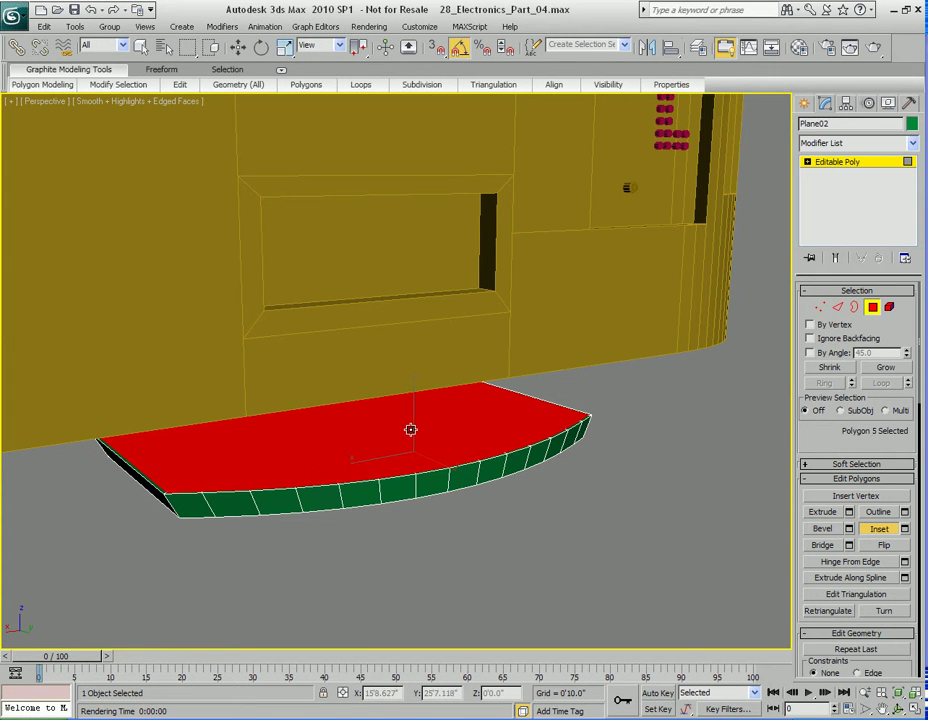
left_click_drag(407, 435, 384, 414)
right_click(384, 414)
scroll(406, 443, "up", 10)
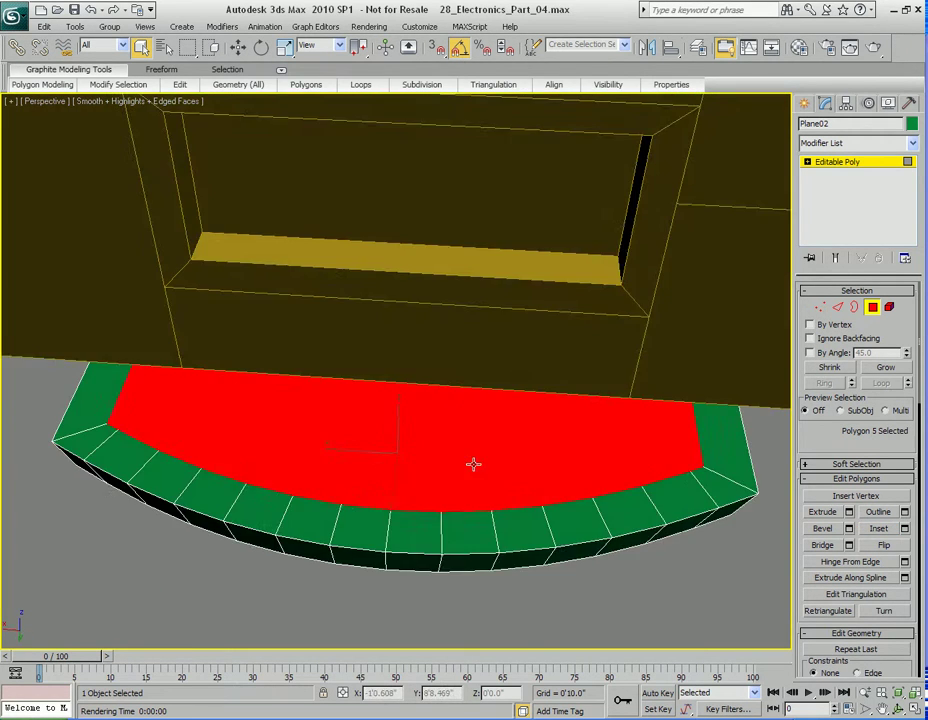
Remove the inset's inner vertices along the curved rear, keeping only its two rear corner vertices
key("1")
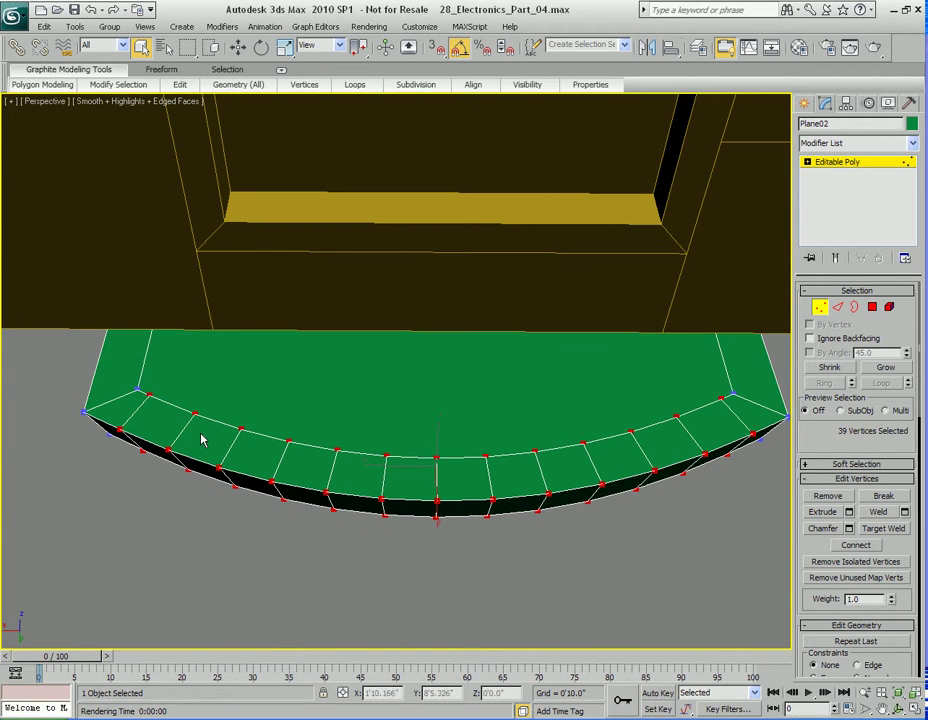
left_click_drag(255, 424, 256, 424)
key("alt+x")
left_click_drag(427, 429, 662, 447, "ctrl")
left_click_drag(666, 400, 718, 414, "ctrl")
key("Delete")
Cut a straight edge across the base's top between the inset's two rear corner vertices
right_click(437, 453)
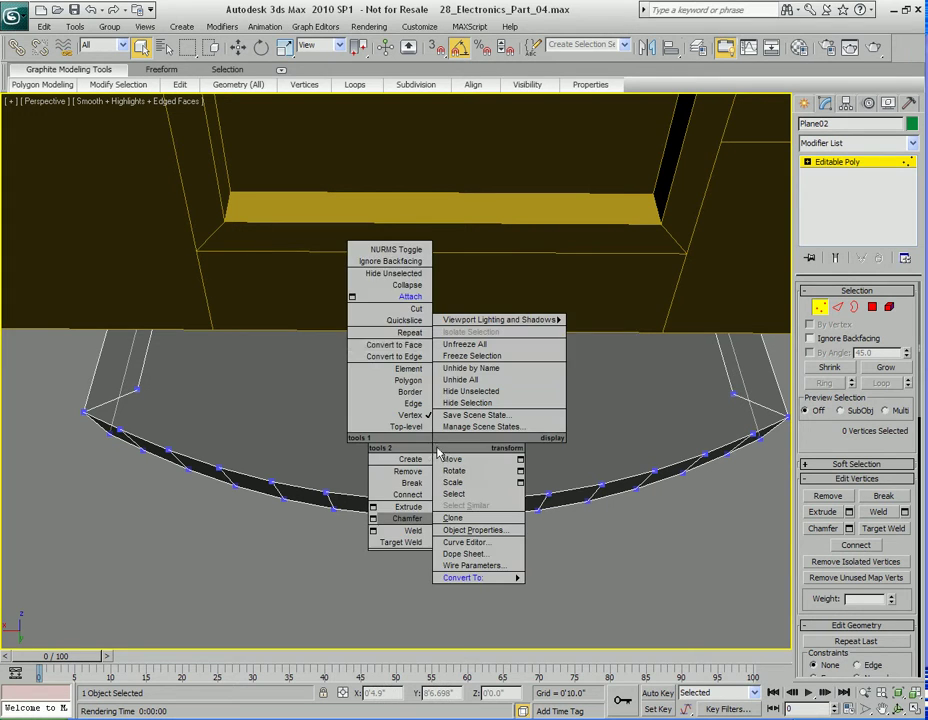
left_click(137, 389)
left_click(732, 393)
right_click(542, 408)
middle_click_drag(450, 394, 570, 445)
right_click(630, 476)
Scale the inset top polygon into a narrow central footprint for the stand bracket and move it rearward along Y
middle_click_drag(632, 479, 538, 467, "alt")
key("4")
left_click(534, 445)
key("r")
left_click_drag(389, 396, 615, 389)
middle_click_drag(482, 402, 390, 438, "alt")
key("w")
left_click_drag(399, 398, 471, 426)
middle_click_drag(470, 426, 318, 438, "alt")
Move an end edge of the central footprint polygon along Y to adjust the bracket's depth
key("2")
left_click(314, 434)
middle_click_drag(408, 416, 440, 436, "alt")
left_click_drag(355, 411, 467, 425)
middle_click_drag(487, 425, 419, 453, "alt")
middle_click_drag(543, 449, 445, 443)
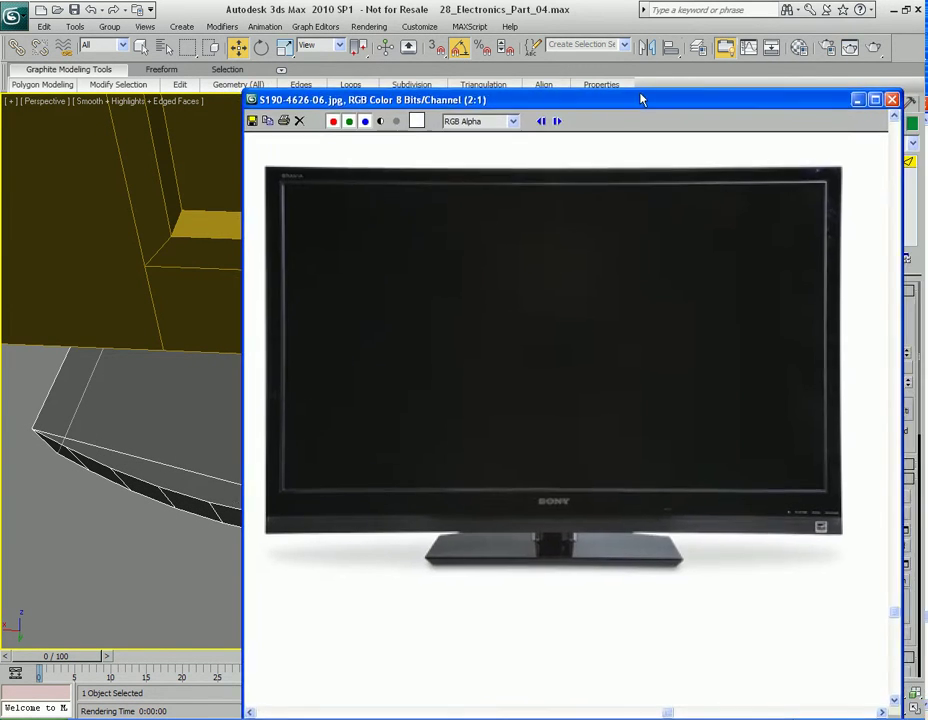
Examine the support bracket on the base in the rear three-quarter reference photo
left_click_drag(640, 97, 485, 58)
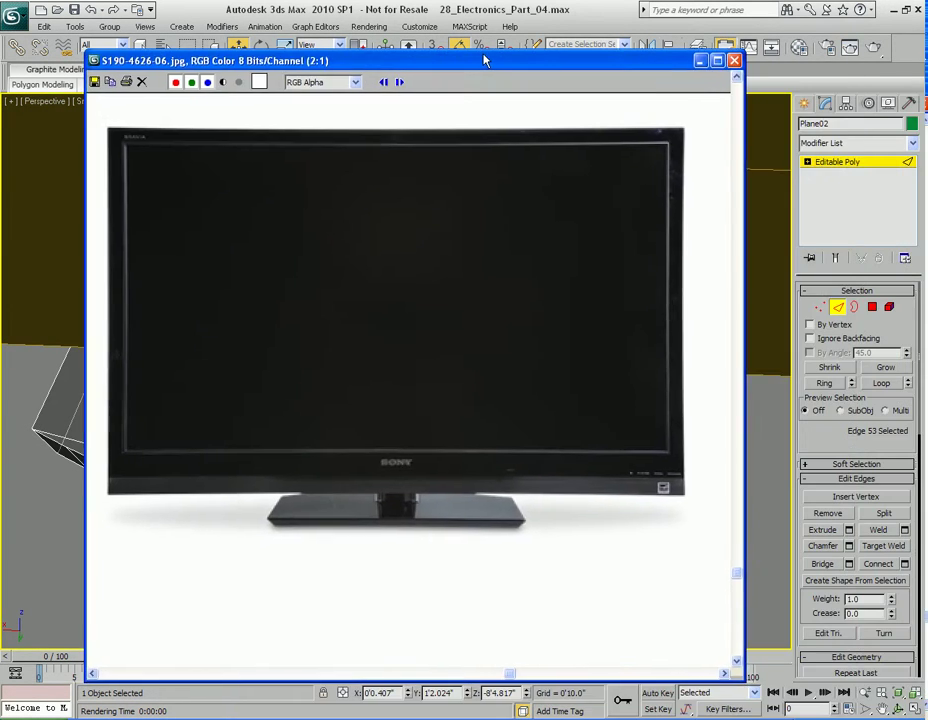
left_click(384, 83)
left_click(384, 83)
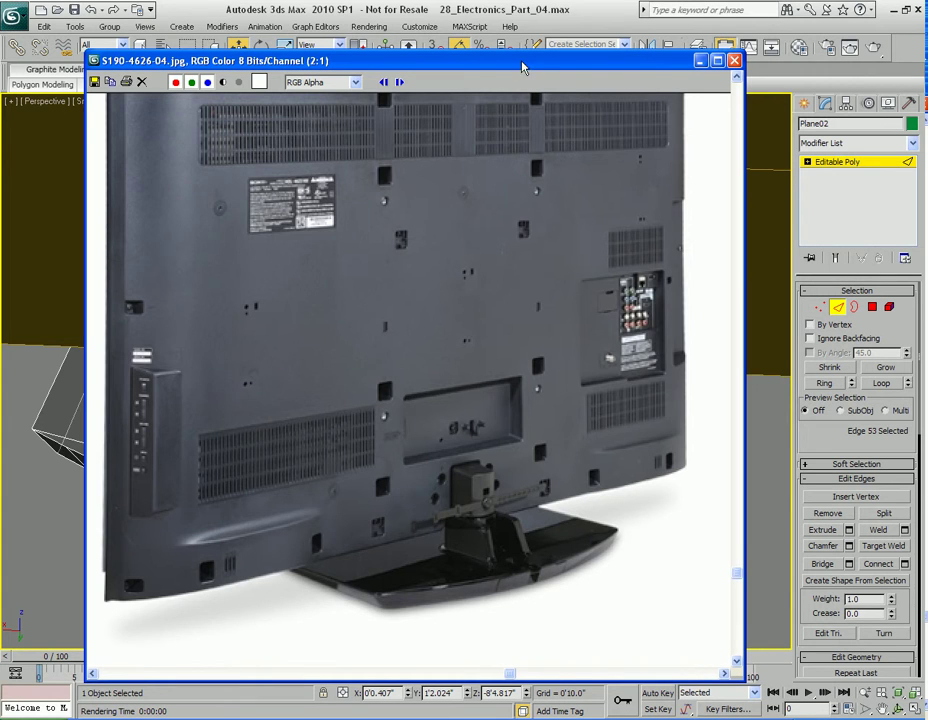
left_click_drag(524, 65, 524, 57)
left_click(700, 53)
With backfaces ignored, connect the footprint's front and rear edges with 2 segments and a pinch of 72
middle_click_drag(424, 471, 482, 421, "alt")
left_click(389, 460)
left_click(481, 512)
scroll(503, 441, "up", 2)
middle_click_drag(482, 421, 487, 425, "alt")
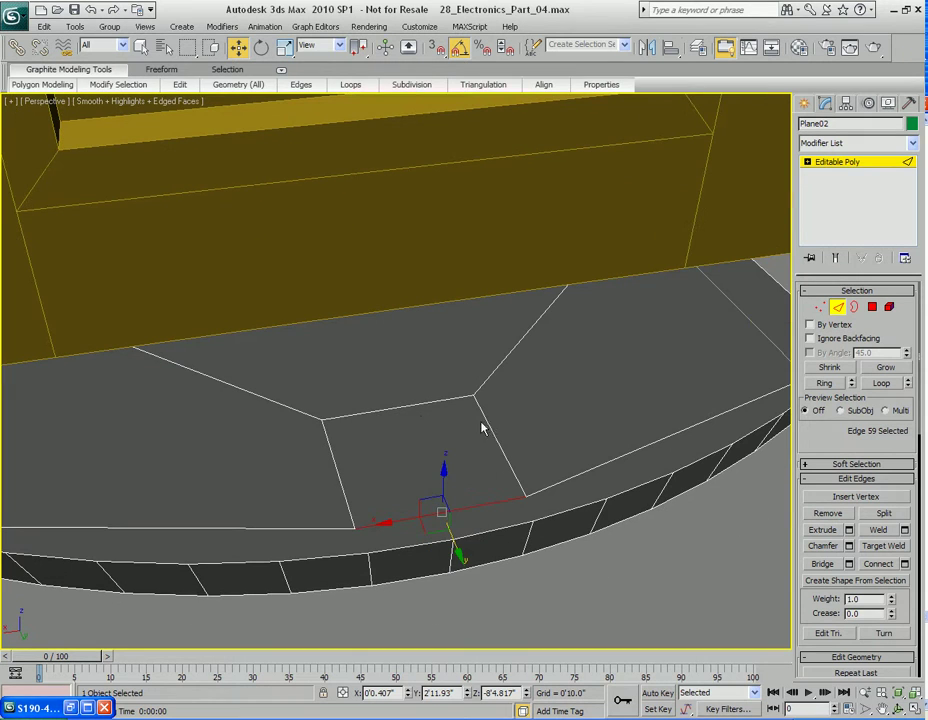
left_click(424, 406)
left_click(469, 505, "ctrl")
key("q")
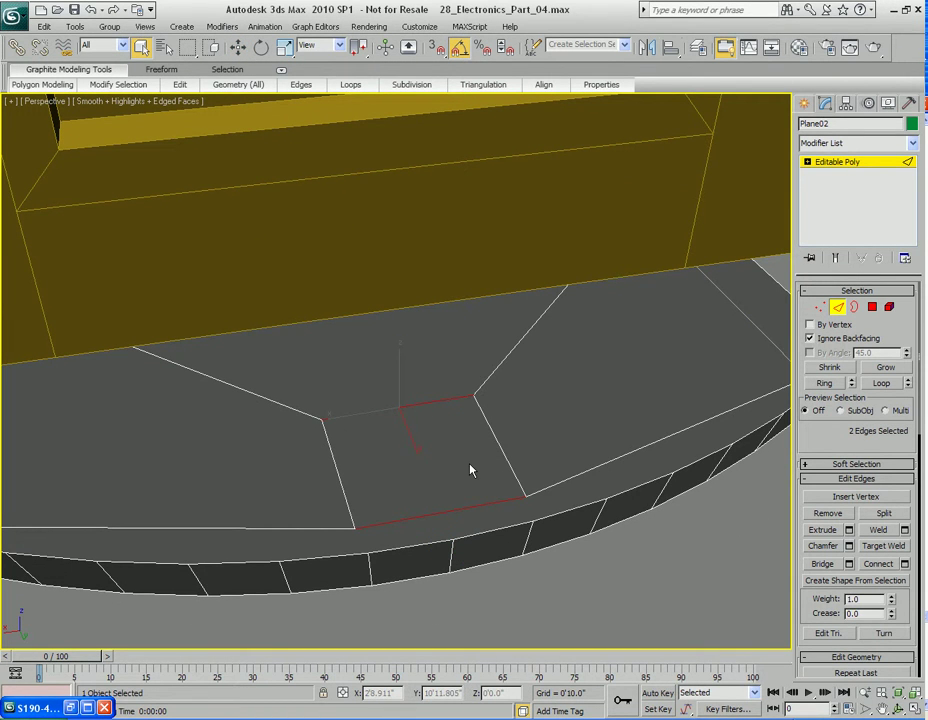
right_click(468, 388)
left_click(428, 433)
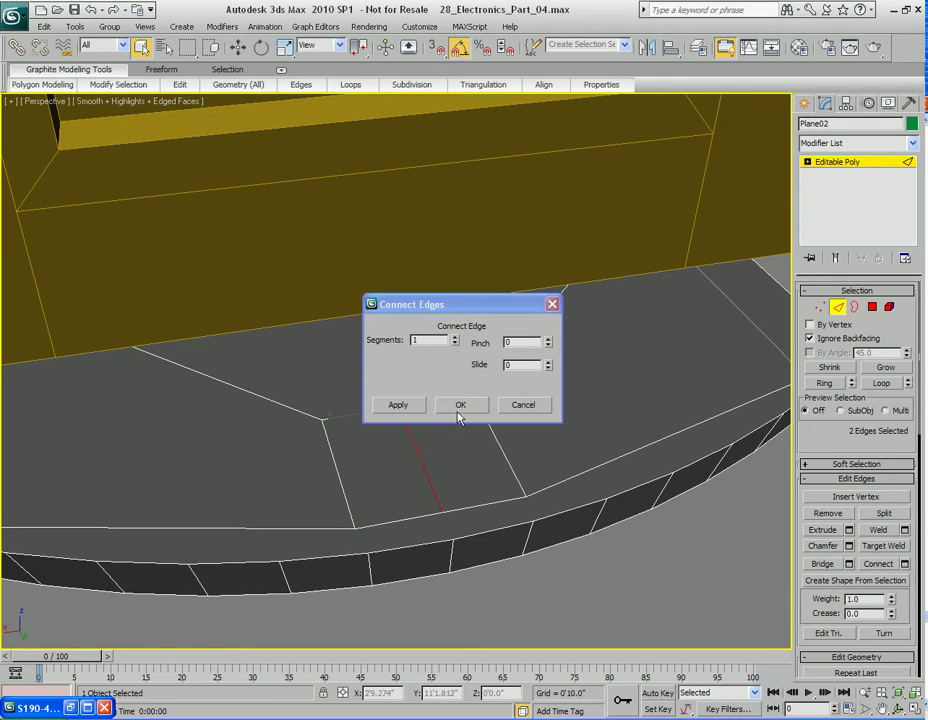
left_click(455, 337)
left_click_drag(474, 309, 616, 254)
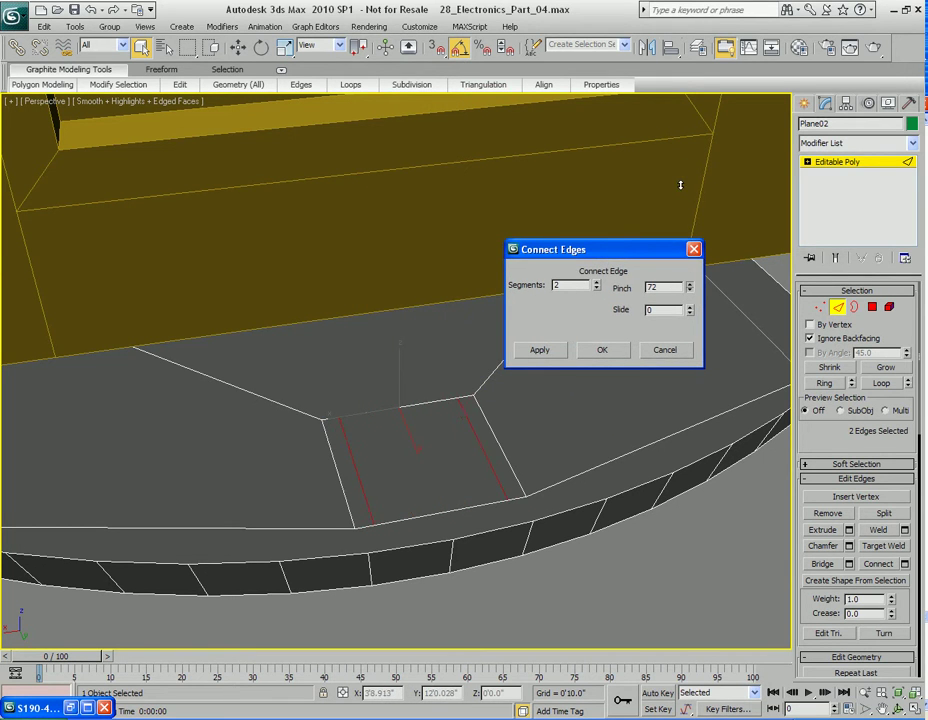
left_click(599, 351)
Extrude the two narrow strips at the sides of the footprint upward into bracket walls and raise their tops slightly
middle_click_drag(545, 371, 472, 431, "alt")
key("4")
left_click(472, 431)
left_click(385, 497, "ctrl")
middle_click_drag(375, 493, 453, 478, "alt")
key("shift+e")
left_click_drag(449, 508, 437, 429)
middle_click_drag(437, 429, 476, 413, "alt")
key("w")
left_click_drag(462, 338, 462, 329)
middle_click_drag(462, 329, 457, 373, "alt")
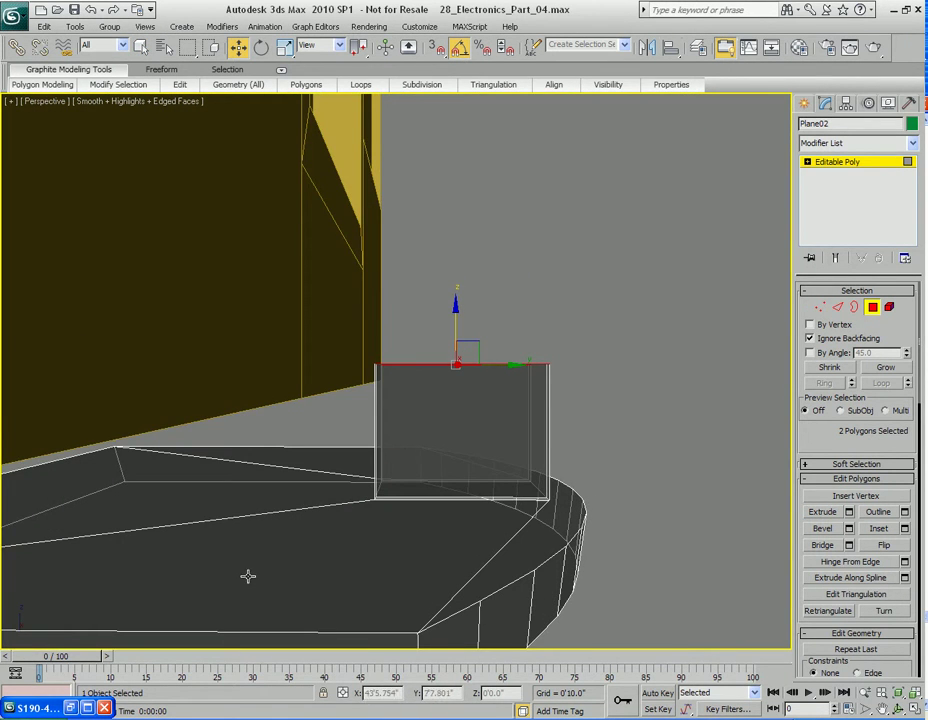
Chamfer the upper rear edges of both bracket walls with an amount of 0'5.654", using the rear photo as reference
left_click(40, 707)
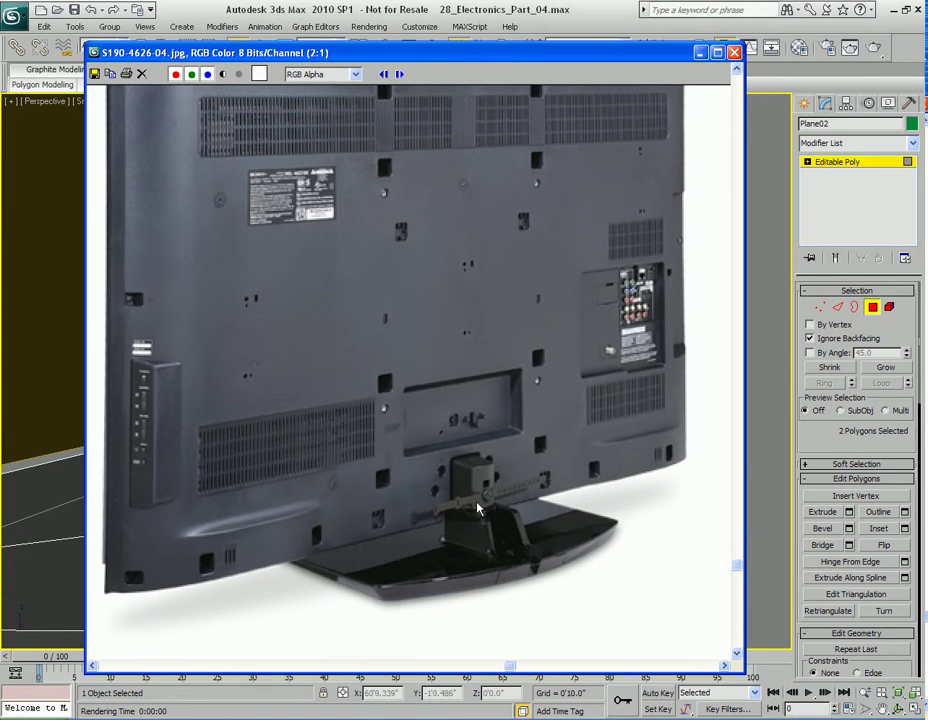
left_click_drag(452, 62, 927, 20)
middle_click_drag(471, 318, 497, 352, "alt")
key("q")
key("2")
left_click(413, 409)
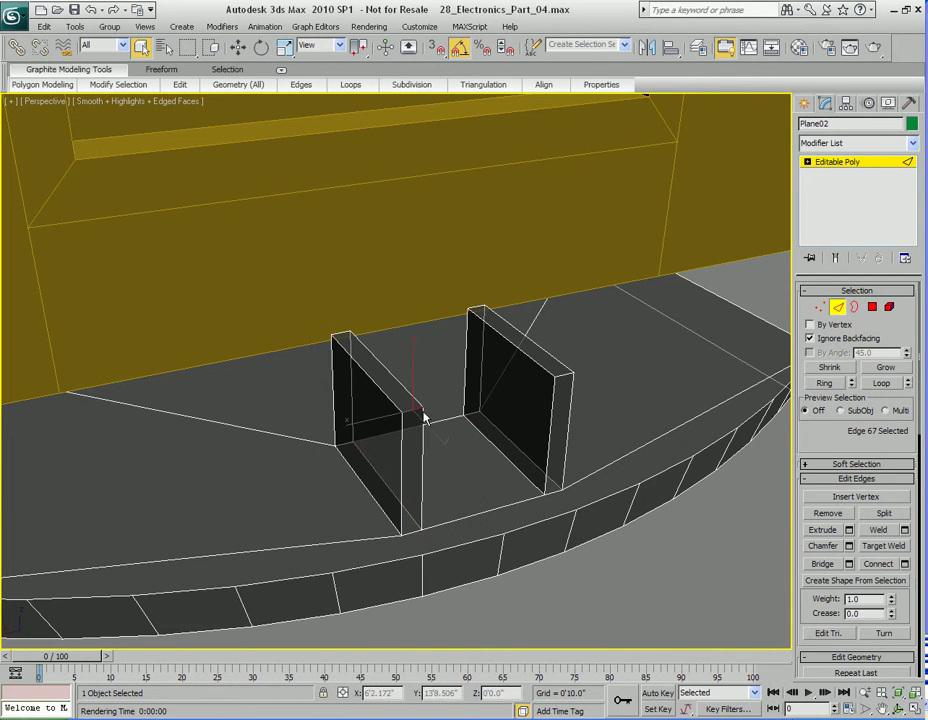
left_click(568, 374, "ctrl")
middle_click_drag(568, 374, 497, 400, "alt")
key("alt+x")
right_click(519, 357)
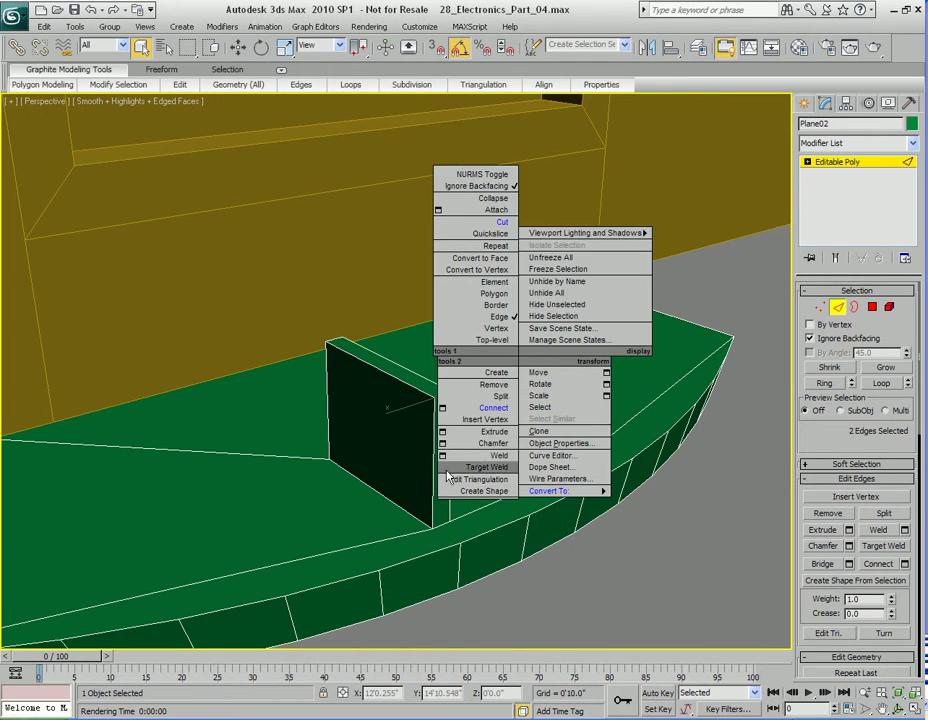
left_click(443, 443)
left_click_drag(440, 327, 608, 236)
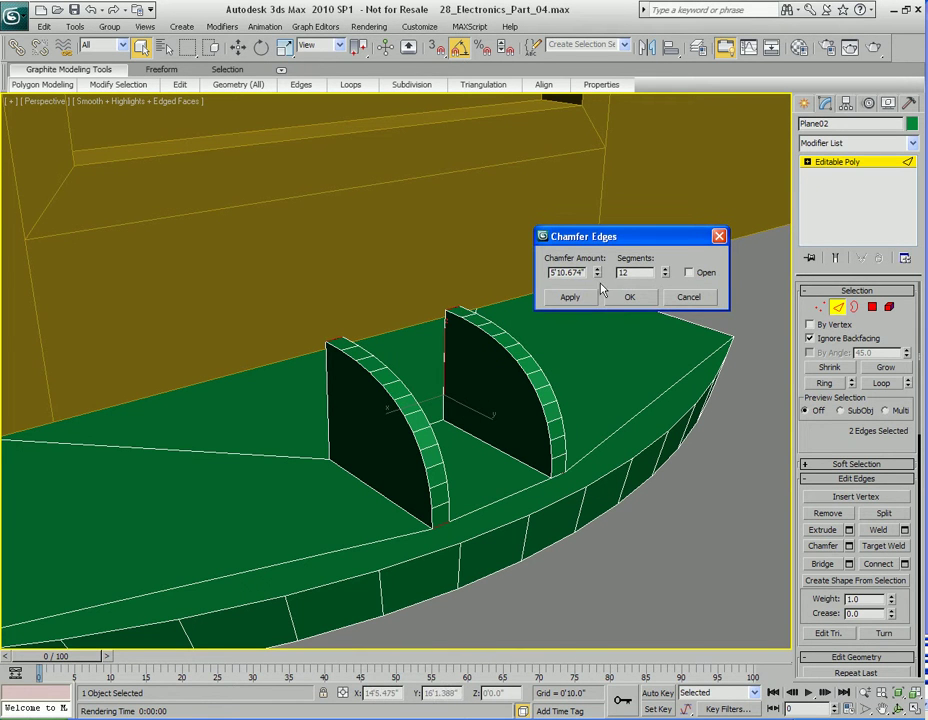
left_click_drag(595, 309, 595, 339)
Reduce the bracket chamfer to 6 segments and apply it
left_click(666, 276)
left_click(666, 276)
left_click(666, 276)
left_click(666, 276)
left_click(666, 276)
left_click(666, 276)
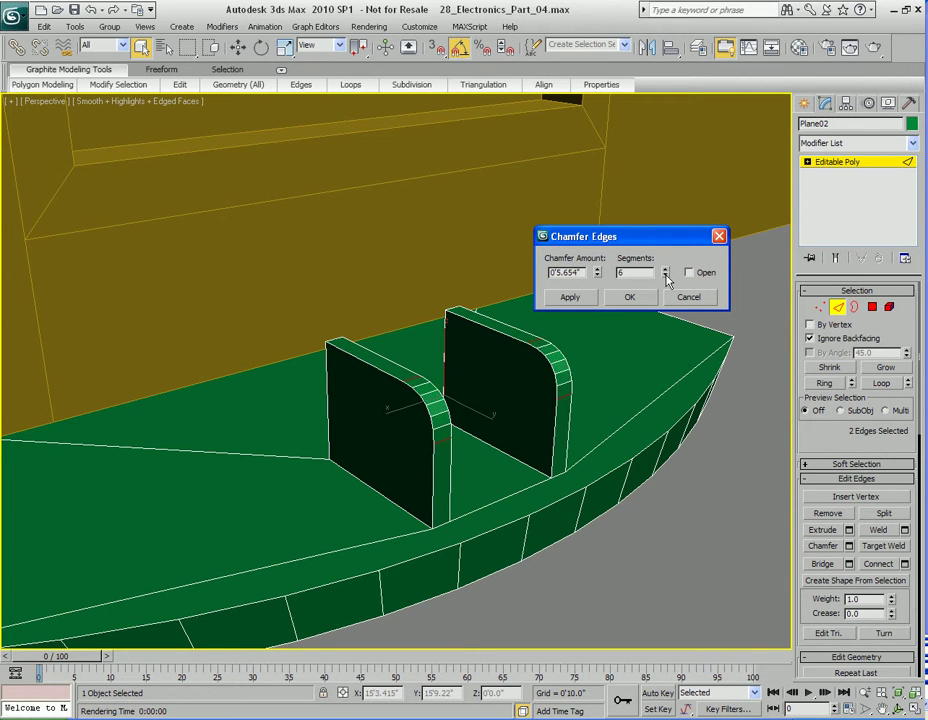
left_click(630, 297)
middle_click_drag(495, 380, 750, 378, "alt")
Clone the floor polygon between the bracket walls to a new element, scaled narrower along X
left_click_drag(927, 16, 453, 52)
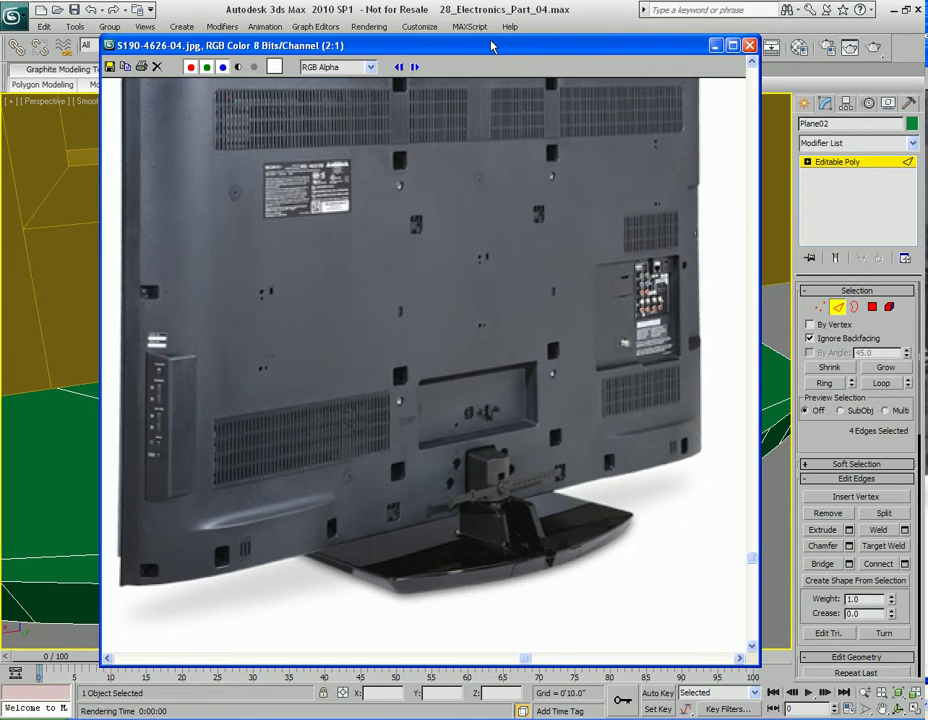
left_click_drag(491, 45, 927, 48)
middle_click_drag(430, 426, 425, 451, "alt")
key("4")
left_click(427, 460)
scroll(425, 460, "up", 3)
key("w")
mouse_move(395, 464)
left_mouse_down()
mouse_move(375, 526)
mouse_move(321, 441)
mouse_move(433, 482)
mouse_move(481, 542)
mouse_move(410, 508)
left_mouse_up()
left_click(375, 379)
left_click(519, 379)
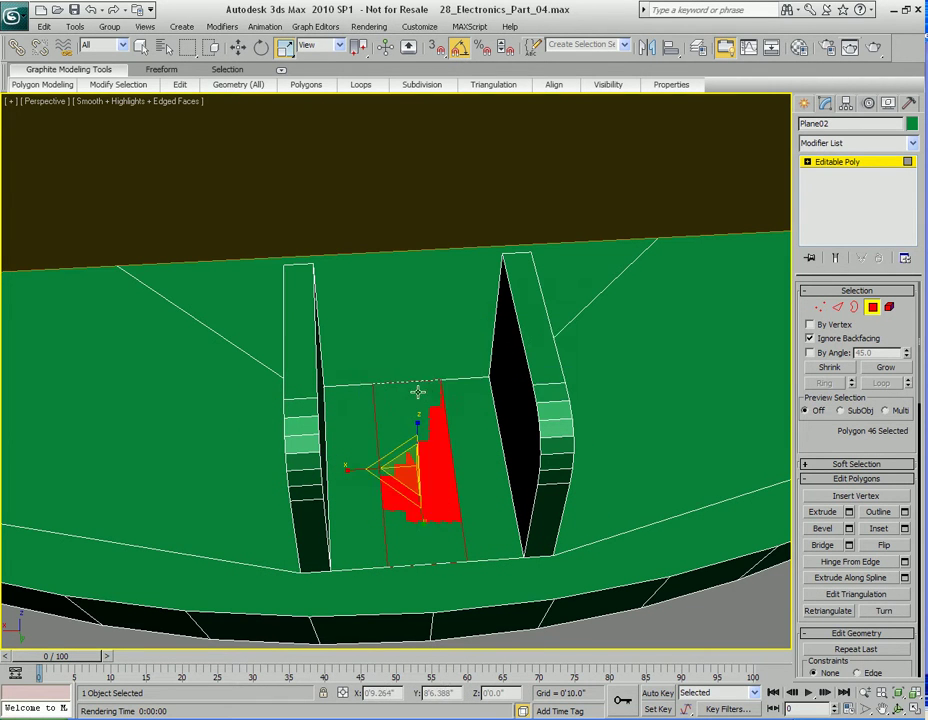
Scale the cloned polygon down along Y and to about 64% along X, and shift it slightly along Y
middle_click_drag(429, 391, 439, 555, "alt")
left_click_drag(431, 526, 413, 494)
left_click_drag(348, 482, 384, 471)
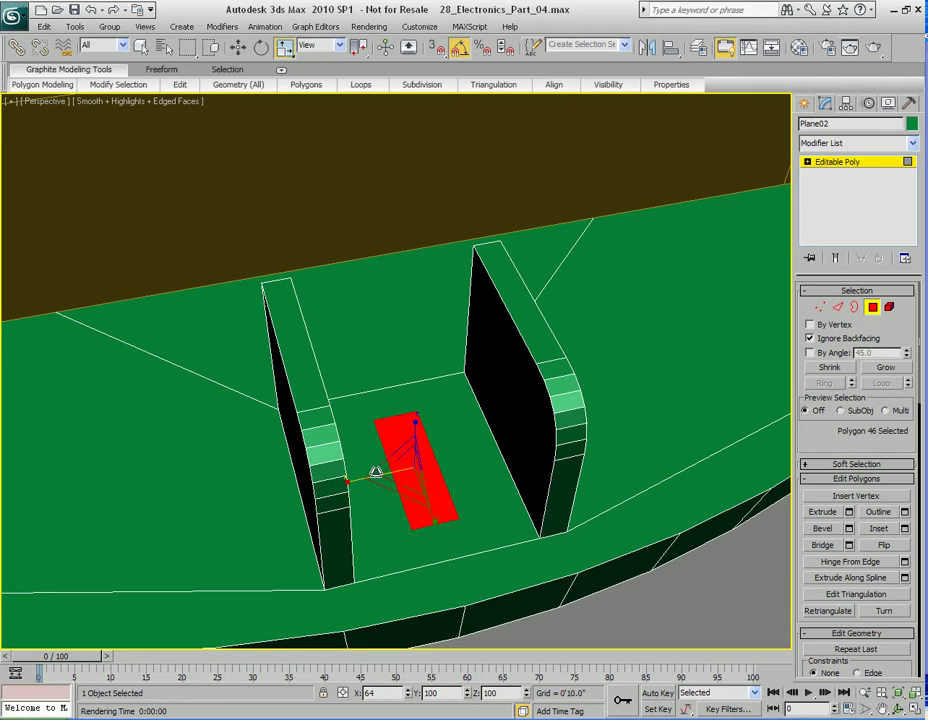
middle_click_drag(371, 471, 564, 514, "alt")
middle_click_drag(447, 459, 456, 424, "alt")
key("w")
left_click_drag(437, 398, 412, 394)
middle_click_drag(412, 394, 438, 446, "alt")
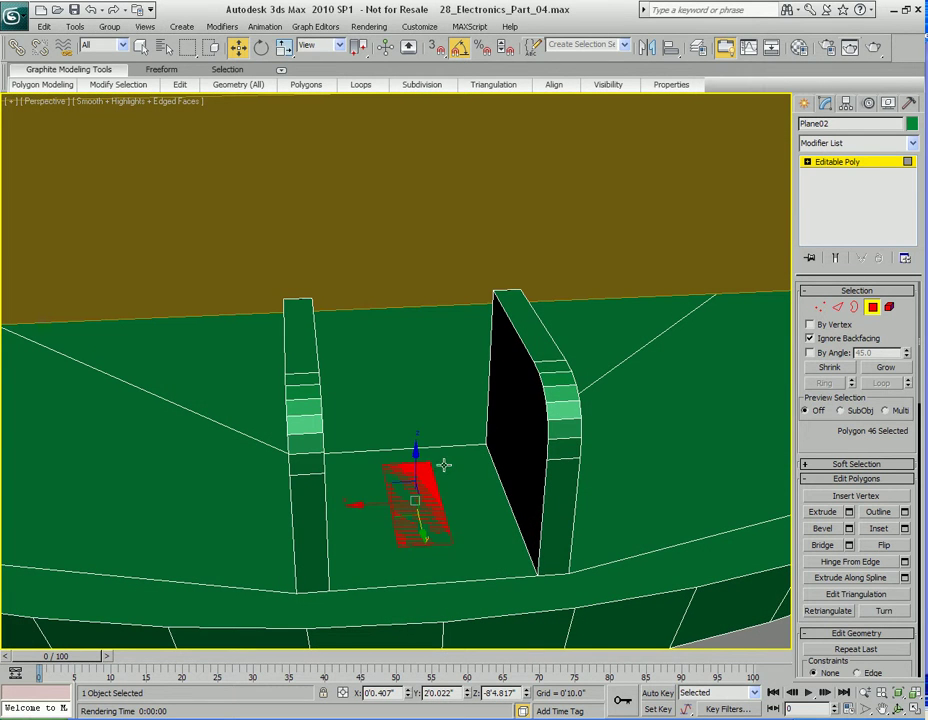
Extrude the cloned polygon by 1'3.628" to form a column between the bracket walls
right_click(449, 466)
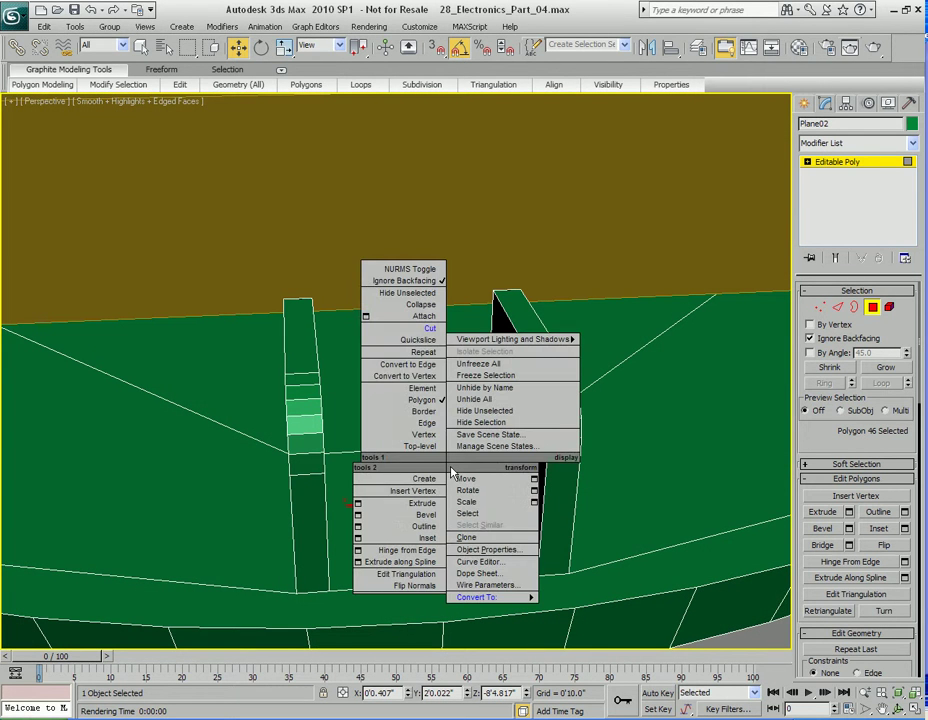
left_click(387, 500)
left_click_drag(490, 314, 681, 230)
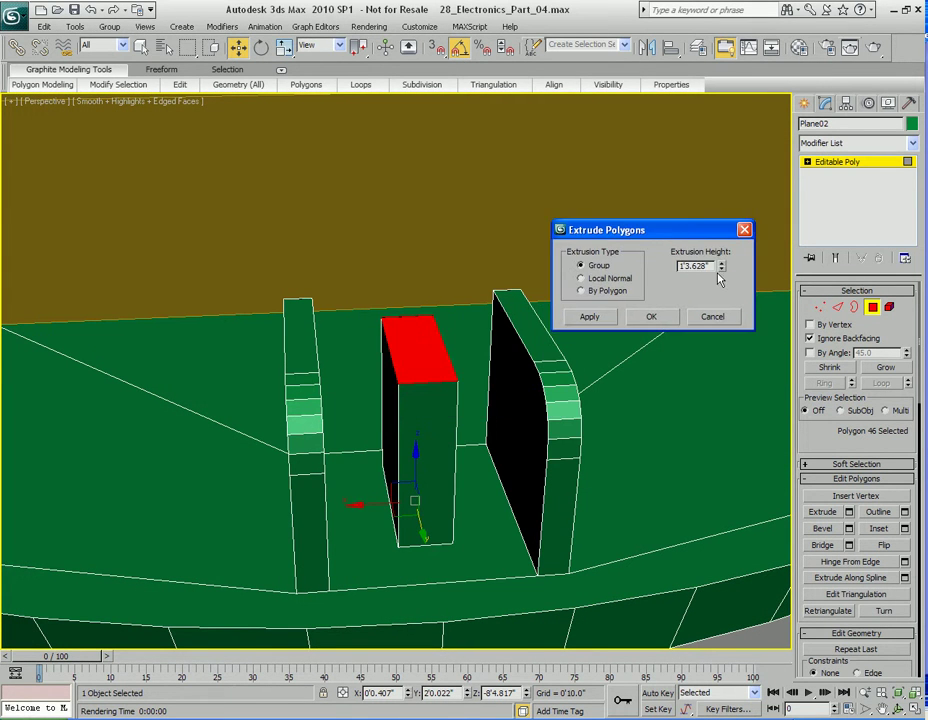
middle_click_drag(560, 470, 455, 404, "alt")
left_click(651, 316)
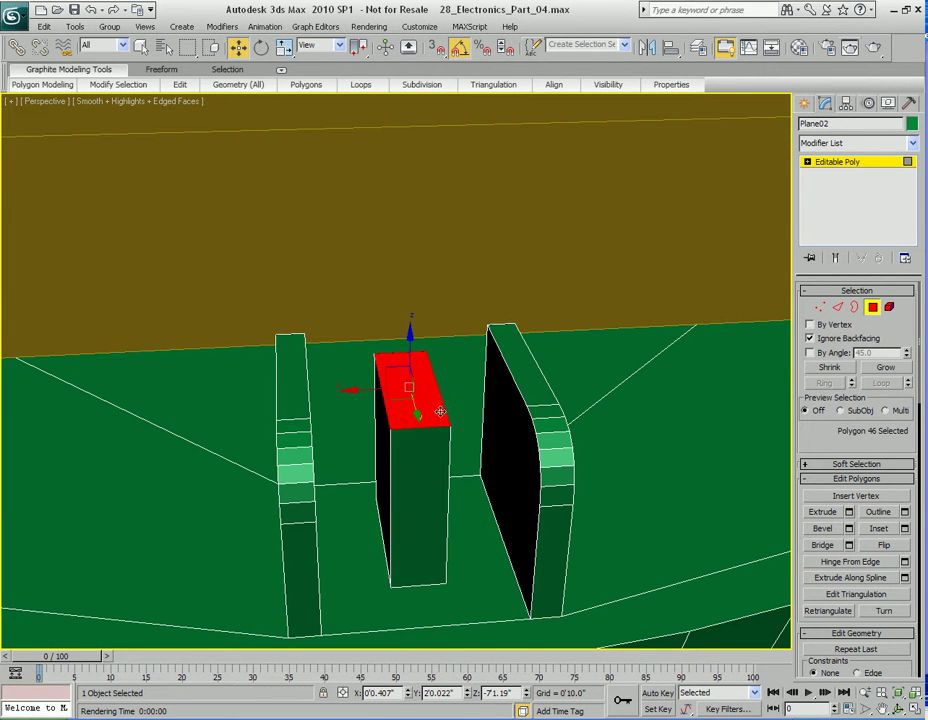
Clone the column's top polygon to a new element at an enlarged scale
key("r")
left_click_drag(398, 395, 493, 458)
left_click(520, 380)
mouse_move(520, 380)
middle_mouse_down("alt")
mouse_move(470, 385)
mouse_move(474, 402)
mouse_move(460, 389)
mouse_move(344, 397)
middle_mouse_up("alt")
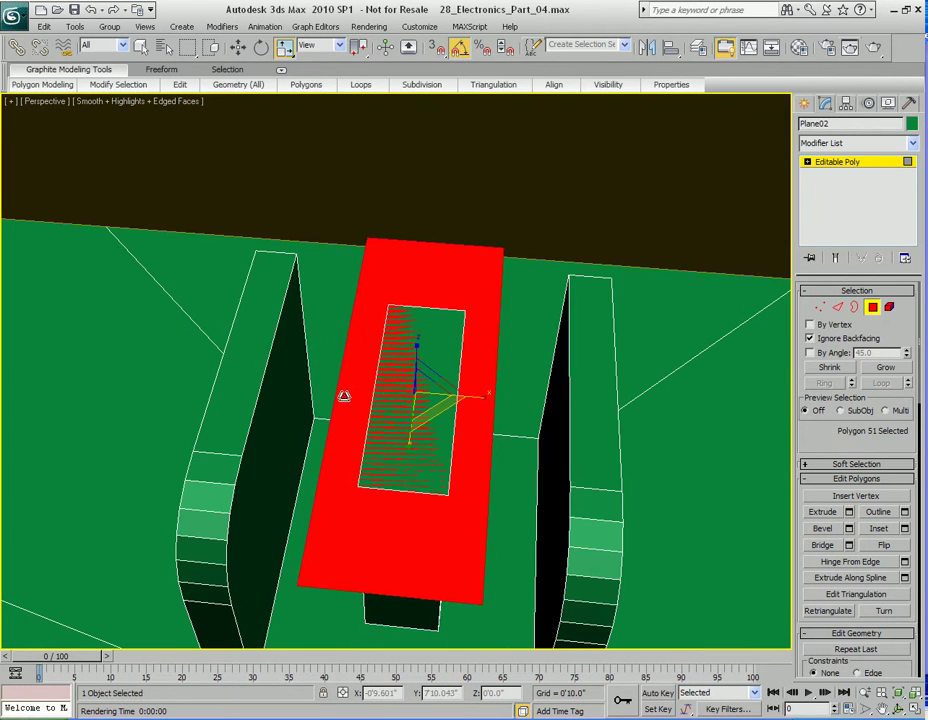
Widen the cloned top polygon along X to nearly fill the bracket gap and scale it to about 76% along Y
mouse_move(472, 393)
left_mouse_down()
mouse_move(528, 393)
mouse_move(517, 395)
left_mouse_up()
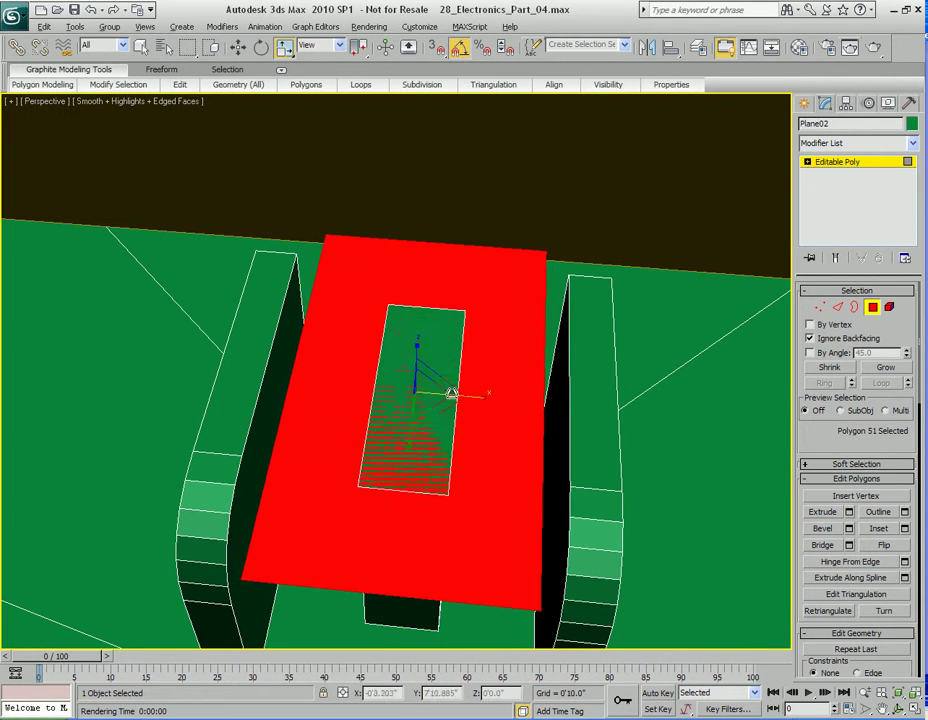
middle_click_drag(517, 395, 480, 387, "alt")
left_click_drag(472, 381, 449, 381)
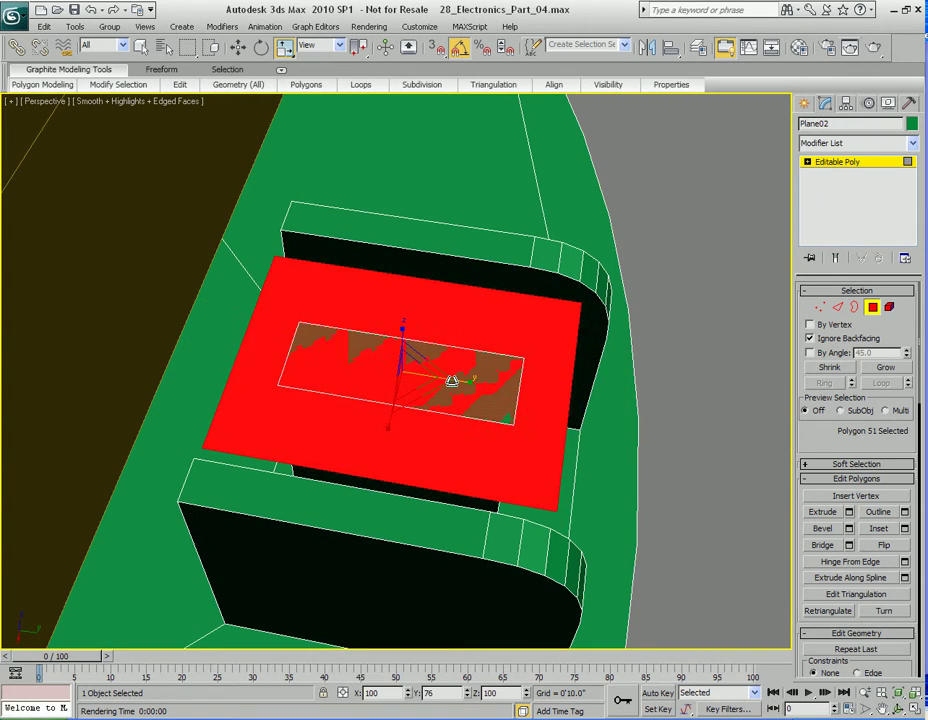
mouse_move(387, 419)
middle_mouse_down("alt")
mouse_move(344, 402)
mouse_move(410, 391)
mouse_move(407, 403)
mouse_move(412, 378)
middle_mouse_up("alt")
Extrude the enlarged polygon upward into a block above the bracket walls and raise its top slightly
scroll(334, 364, "down", 5)
middle_click_drag(334, 364, 435, 397, "alt")
key("shift+e")
left_click_drag(431, 393, 432, 368)
right_click(432, 368)
middle_click_drag(432, 368, 427, 396, "alt")
key("w")
left_click_drag(449, 266, 448, 262)
middle_click_drag(437, 345, 334, 376, "alt")
middle_click_drag(334, 376, 387, 373)
Connect the two horizontal edges of the TV back panel below the lower recess with 2 segments
key("q")
key("4")
left_click(334, 405)
middle_click_drag(325, 348, 355, 393, "alt")
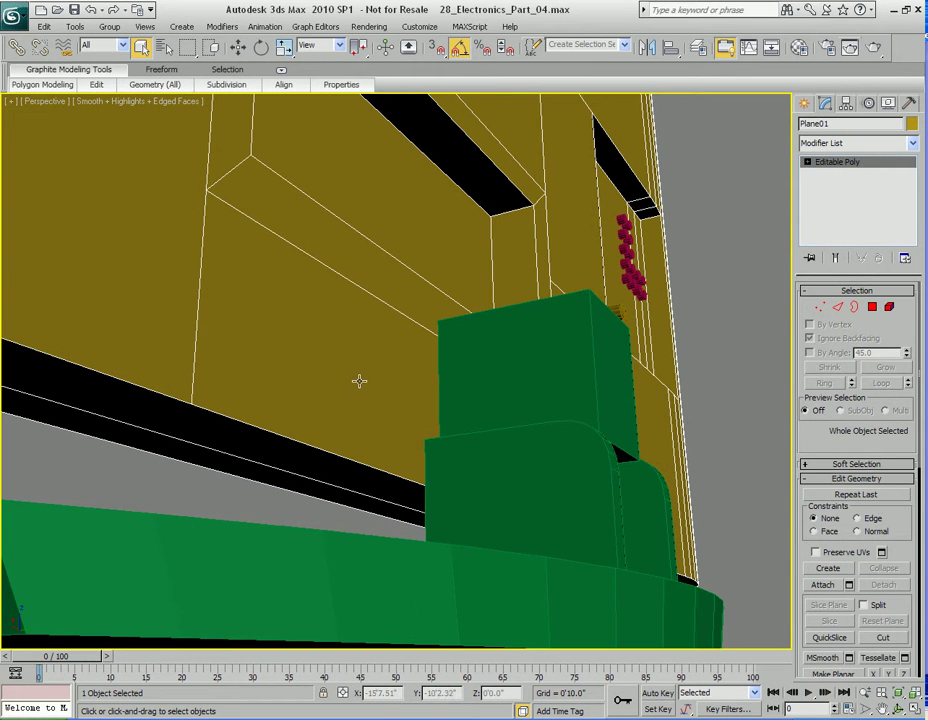
key("2")
left_click(355, 287)
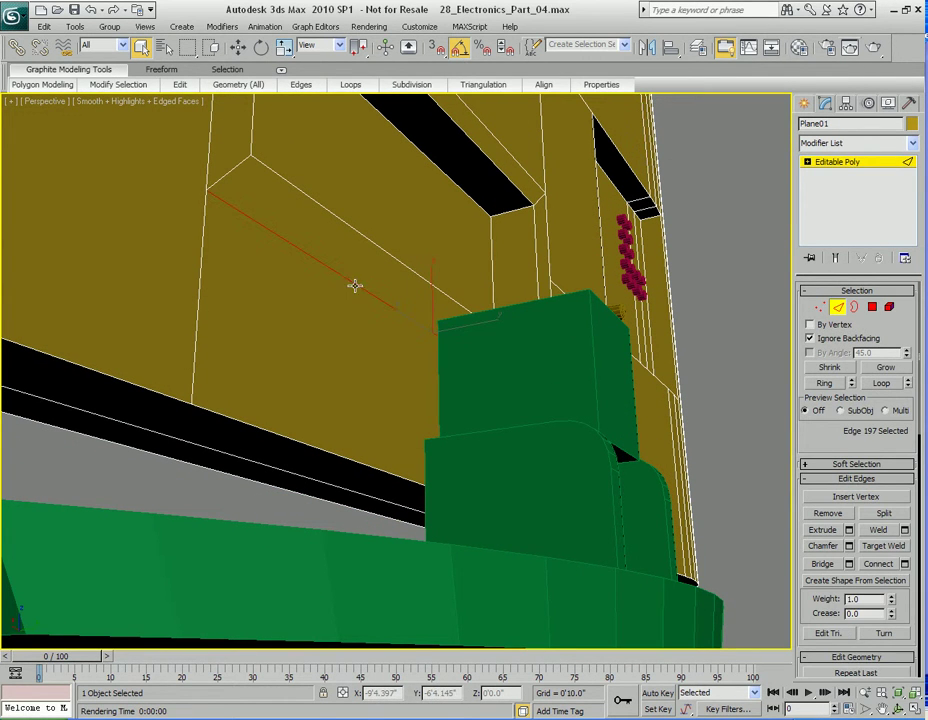
left_click(349, 461, "ctrl")
mouse_move(396, 414)
middle_mouse_down("alt")
mouse_move(391, 478)
mouse_move(427, 447)
mouse_move(389, 399)
middle_mouse_up("alt")
right_click(389, 352)
left_click(296, 402)
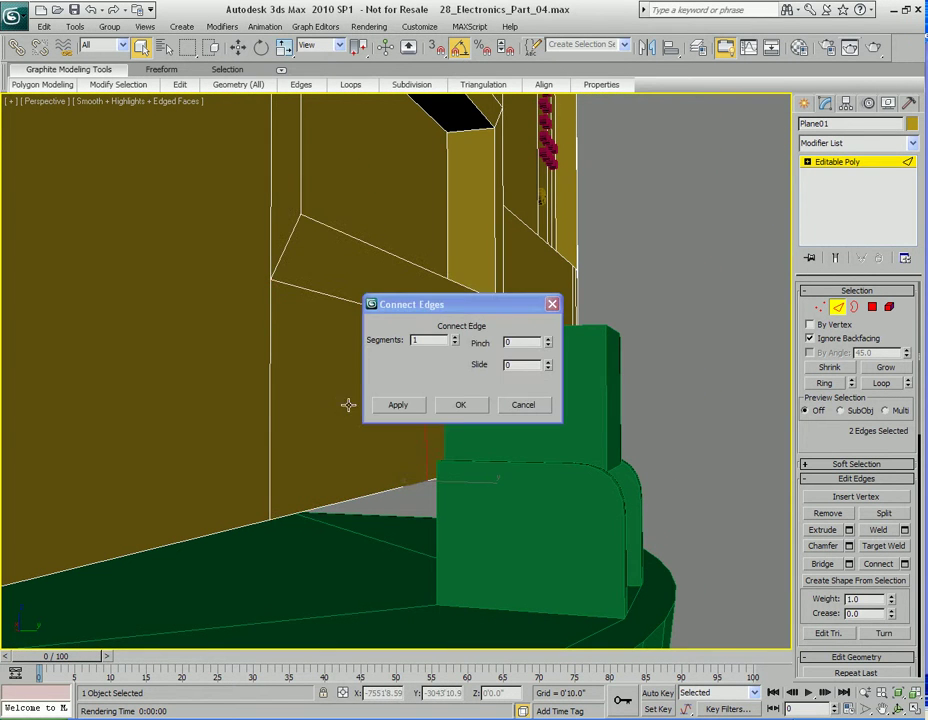
left_click(455, 338)
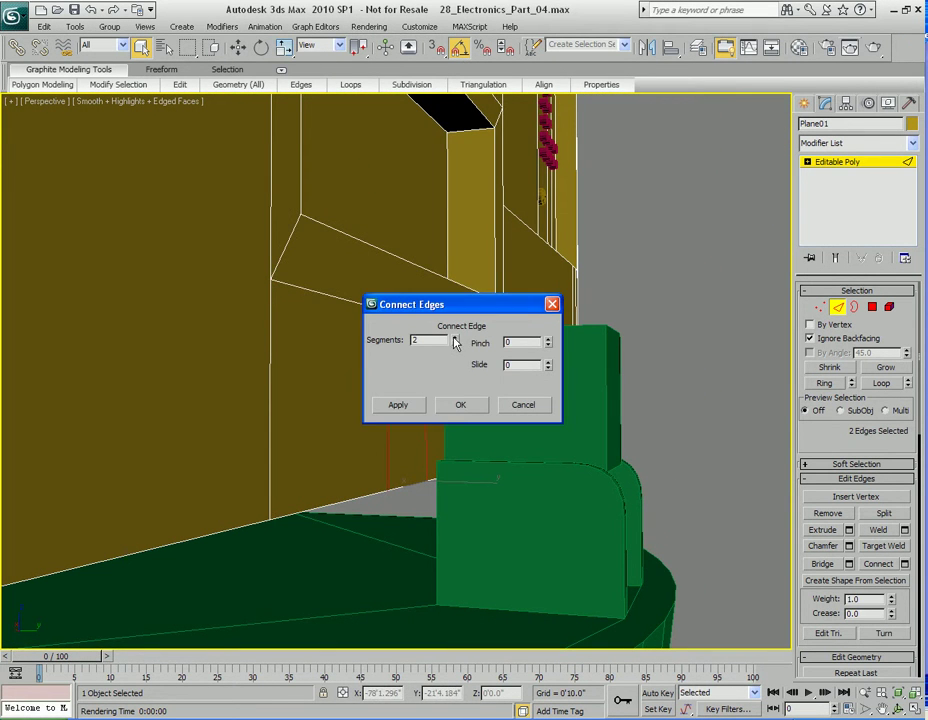
left_click(462, 405)
Scale the middle back-panel polygon behind the stand block to about 61% along X
middle_click_drag(466, 404, 308, 476, "alt")
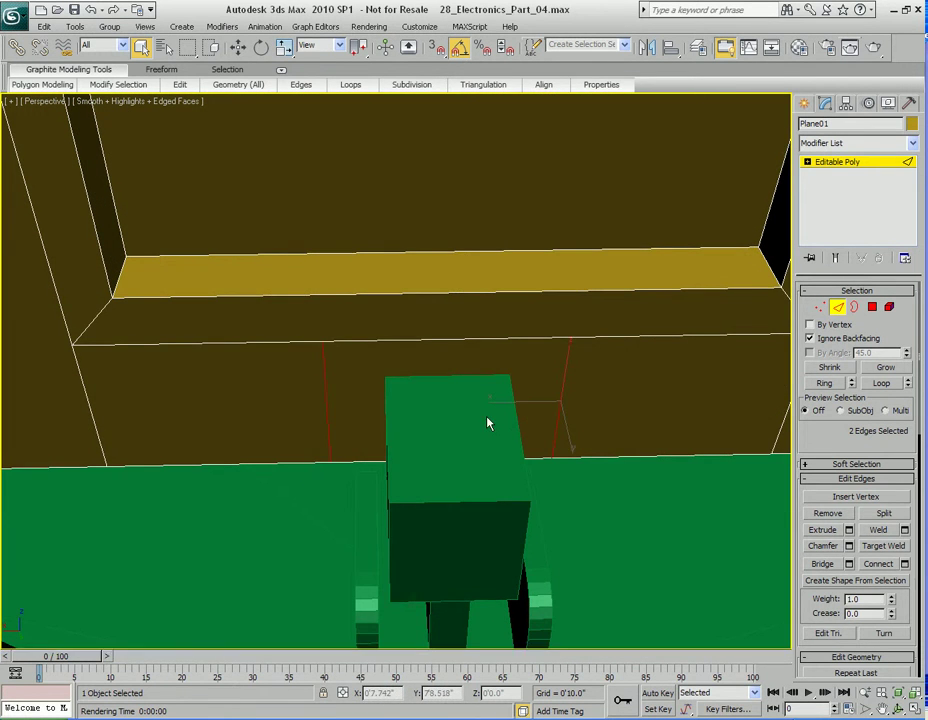
middle_click_drag(488, 423, 458, 414, "alt")
key("4")
left_click(456, 367)
middle_click_drag(456, 367, 445, 414, "alt")
left_click_drag(368, 411, 396, 409)
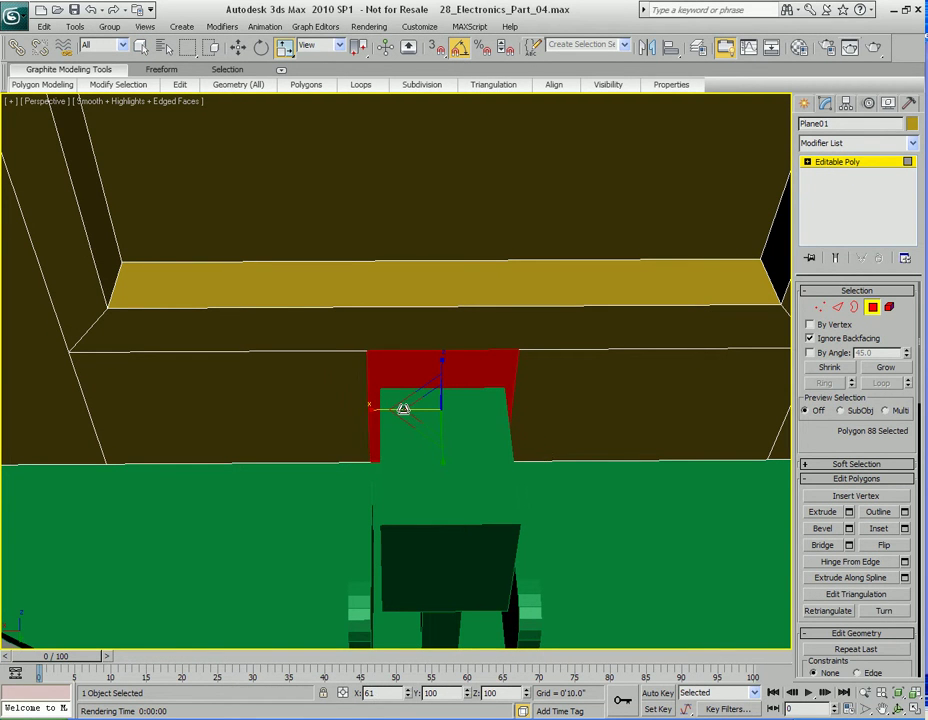
Inset the narrowed back-panel polygon as a group to leave a thin border around it
middle_click_drag(345, 453, 420, 512, "alt")
right_click(424, 355)
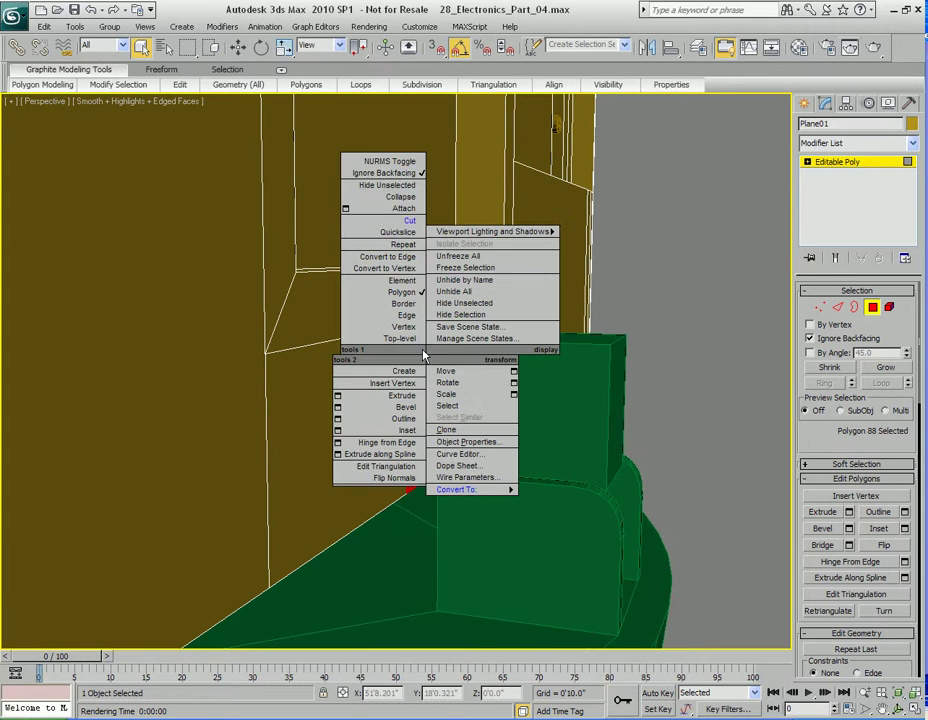
left_click(359, 429)
left_click_drag(452, 317, 590, 269)
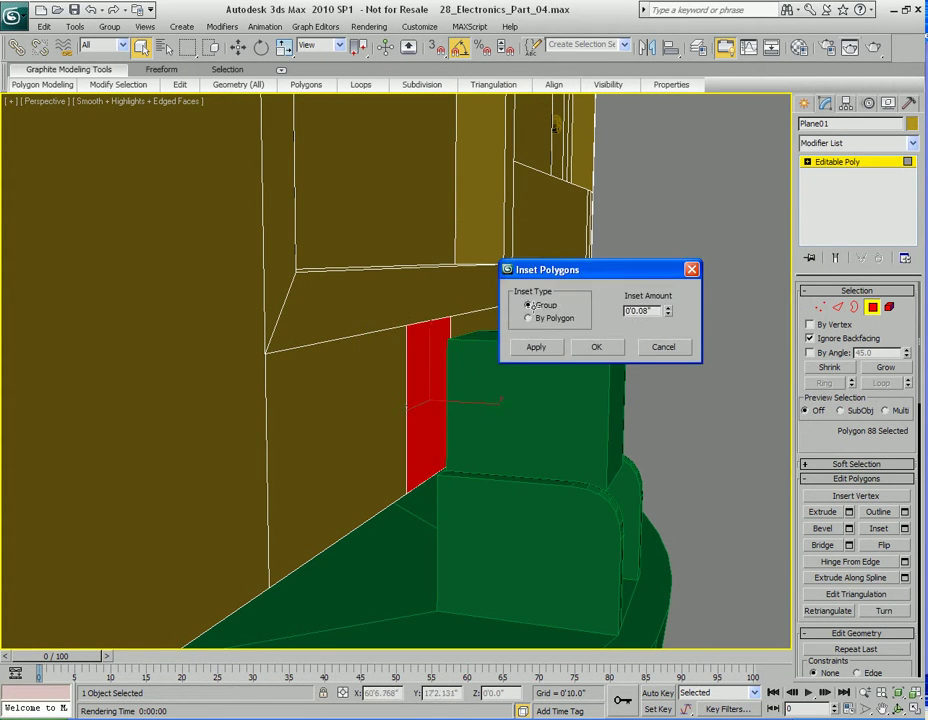
scroll(424, 441, "up", 5)
left_click_drag(669, 316, 653, 245)
left_click(609, 351)
Extrude the inset polygon inward to form a recess in the TV back for the stand block
middle_click_drag(436, 495, 441, 393)
key("shift+e")
left_click_drag(417, 336, 414, 356)
right_click(414, 355)
Extrude the stand block's TV-facing polygon toward the TV and adjust it along Y to meet the new recess
scroll(424, 432, "down", 5)
middle_click_drag(424, 432, 460, 390, "alt")
key("4")
left_click(456, 301)
scroll(450, 388, "down", 1)
scroll(474, 385, "up", 1)
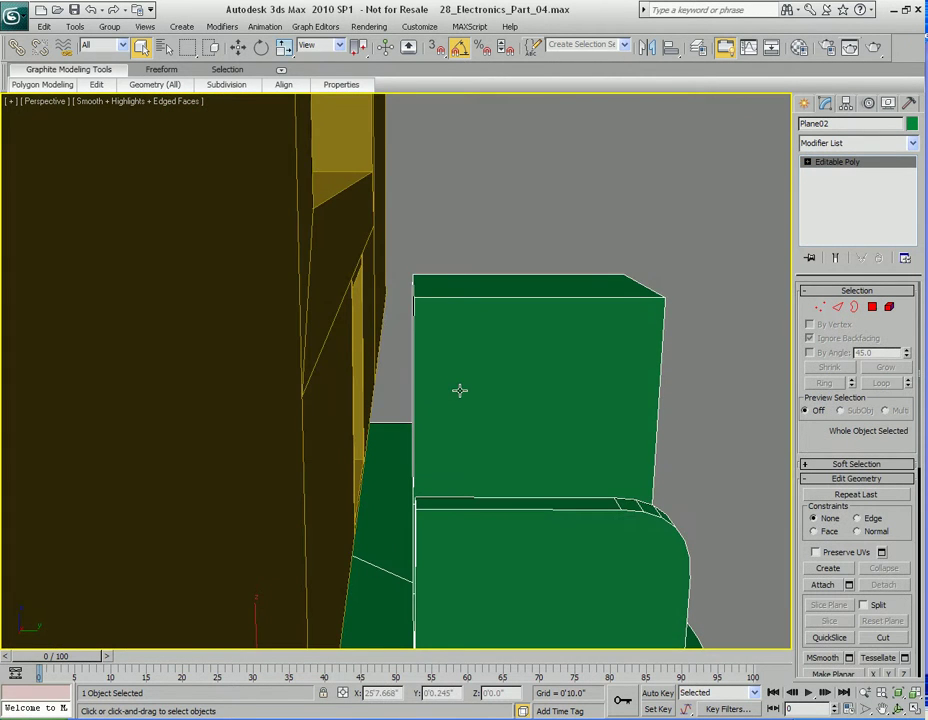
key("4")
scroll(417, 383, "up", 4)
left_click(437, 347)
left_click(438, 348)
middle_click_drag(438, 348, 443, 390, "alt")
key("shift+e")
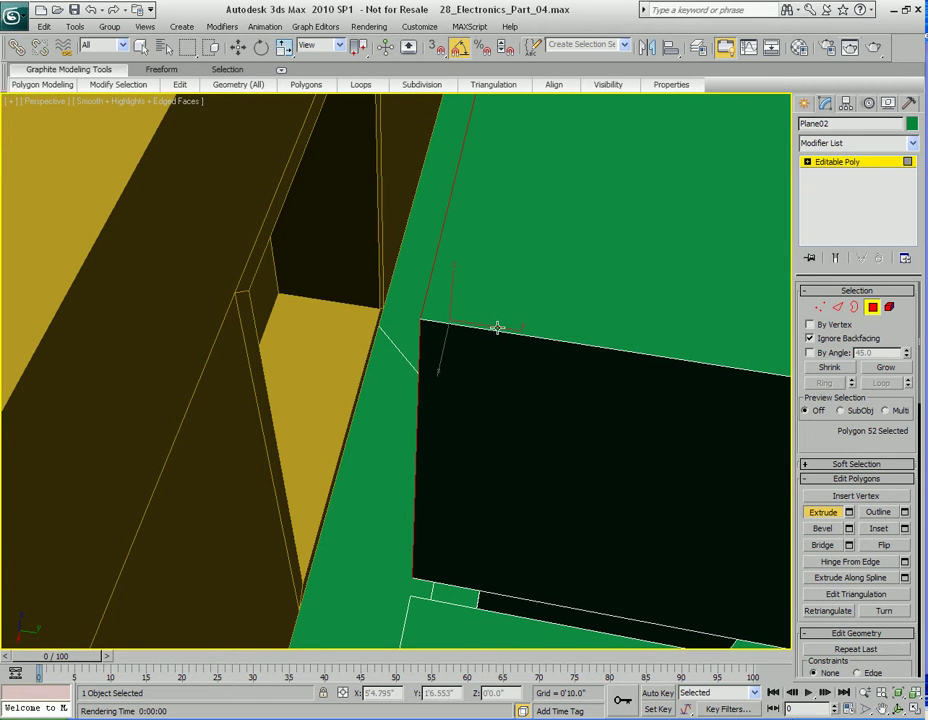
middle_click_drag(405, 324, 429, 287, "alt")
key("w")
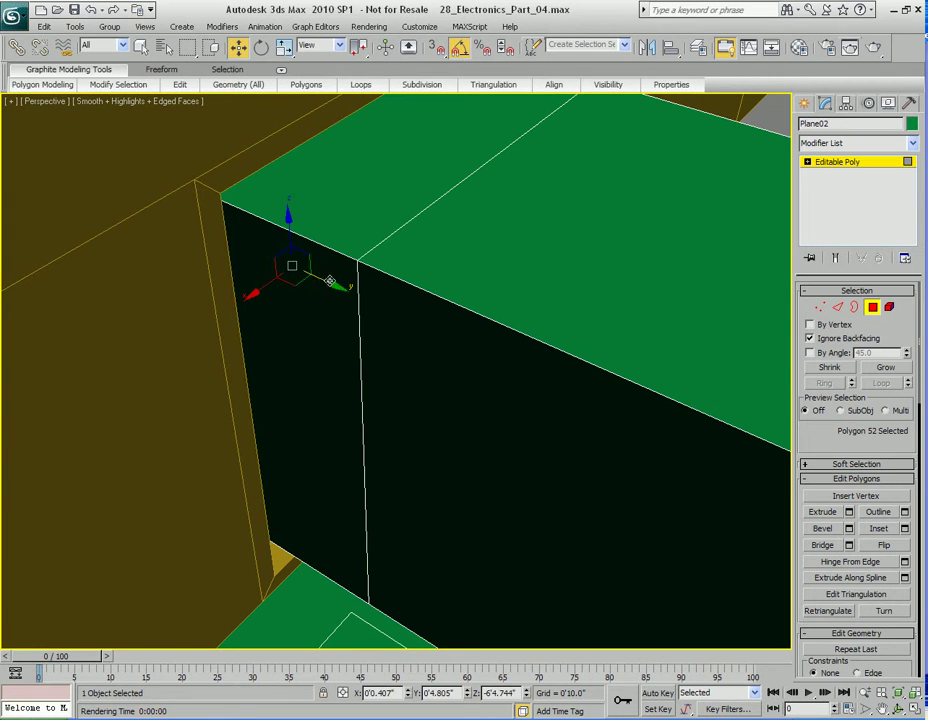
left_click_drag(384, 298, 388, 301)
Cap the open border on the underside of the stand block
middle_click_drag(400, 316, 426, 312, "alt")
scroll(316, 291, "down", 3)
middle_click_drag(441, 389, 387, 297, "alt")
key("q")
scroll(387, 297, "up", 3)
key("3")
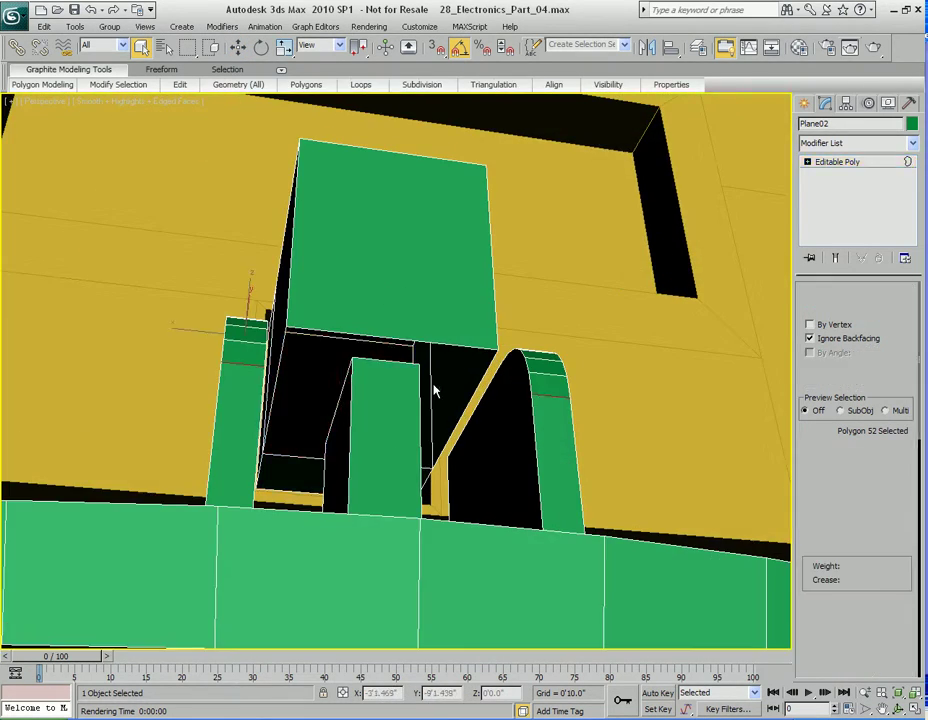
left_click(453, 347)
left_click(454, 346)
right_click(420, 283)
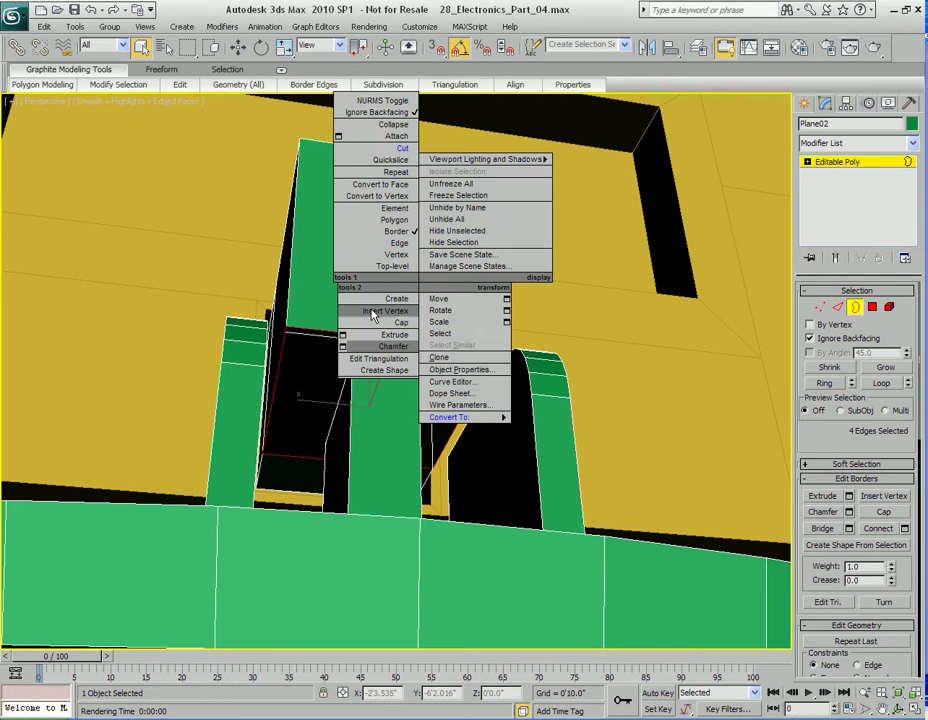
left_click(379, 320)
Chamfer the block's seven outer top and rear vertical edges by 0'1.3" with 5 segments
middle_click_drag(414, 284, 390, 361, "alt")
scroll(405, 398, "down", 3)
key("2")
left_click(341, 311)
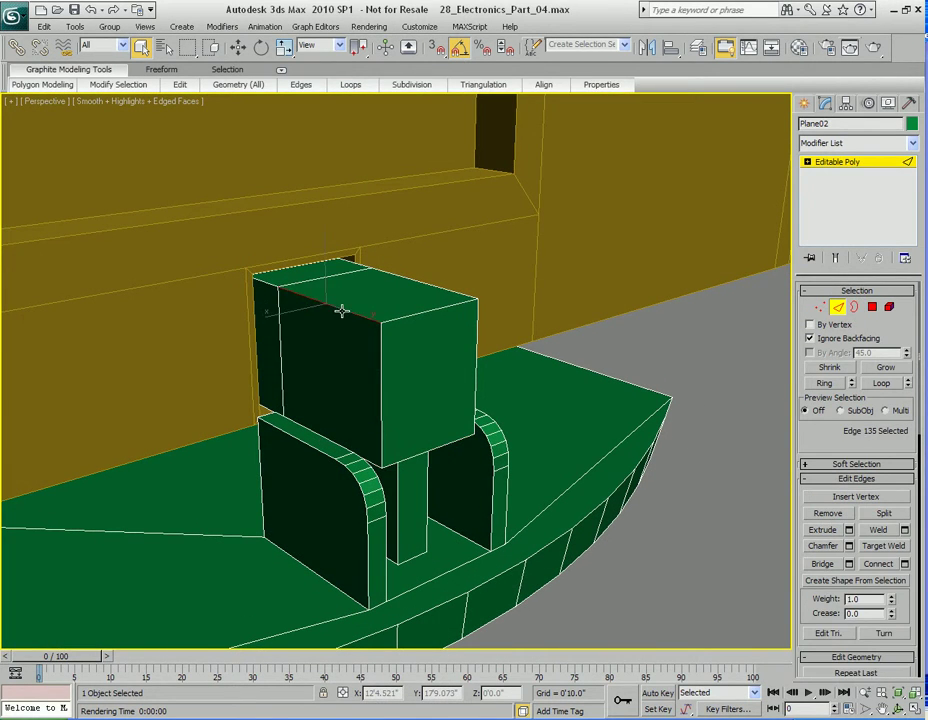
left_click(426, 313, "ctrl")
left_click(382, 368, "ctrl")
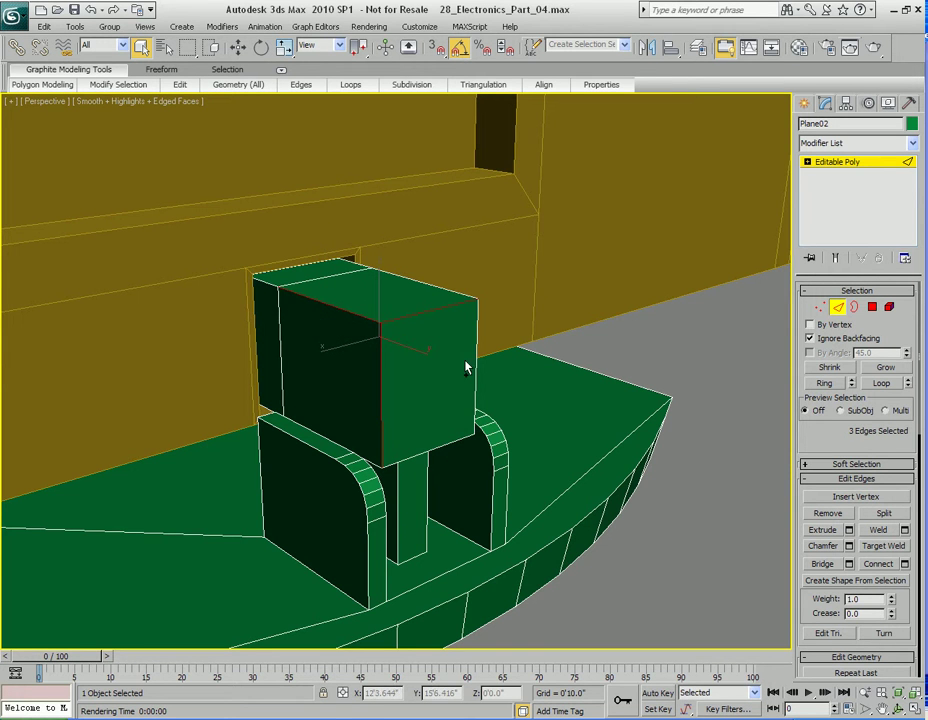
left_click(476, 351, "ctrl")
middle_click_drag(480, 396, 406, 378, "alt")
left_click(412, 296, "ctrl")
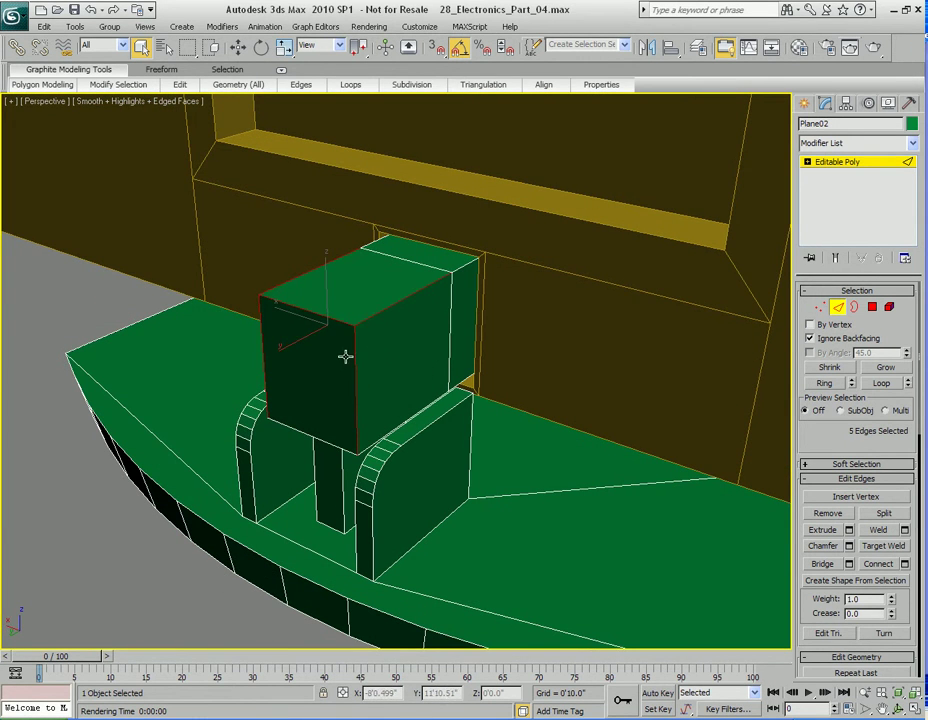
middle_click_drag(368, 338, 445, 360)
left_click(453, 305, "ctrl")
middle_click_drag(453, 305, 368, 328, "alt")
left_click(297, 304, "ctrl")
middle_click_drag(385, 410, 381, 371, "alt")
scroll(387, 403, "up", 3)
right_click(358, 286)
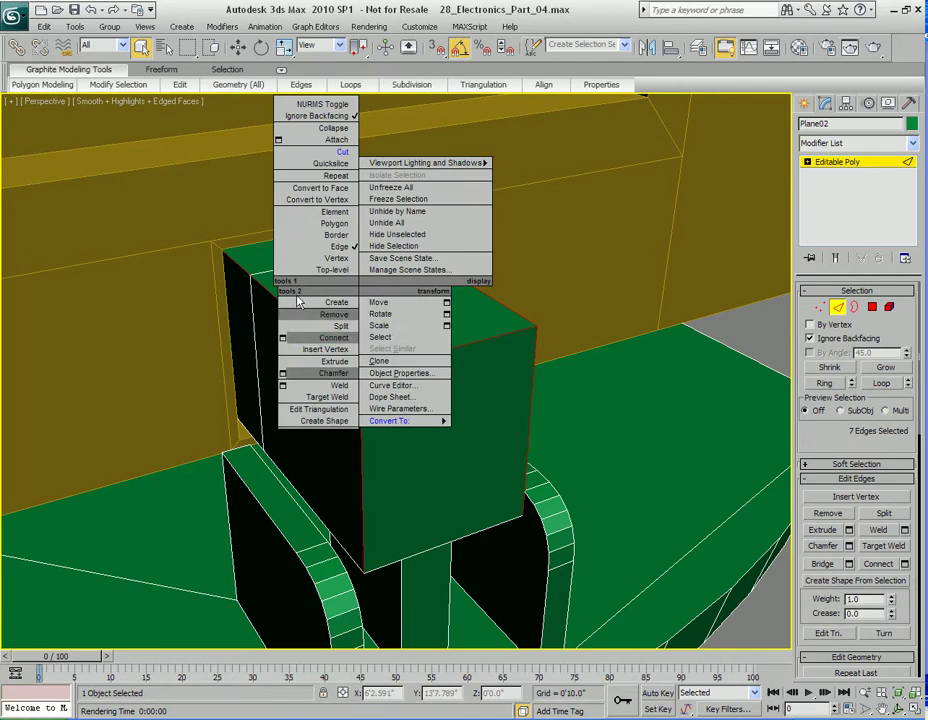
left_click(284, 373)
left_click_drag(453, 331, 541, 365)
left_click(615, 316)
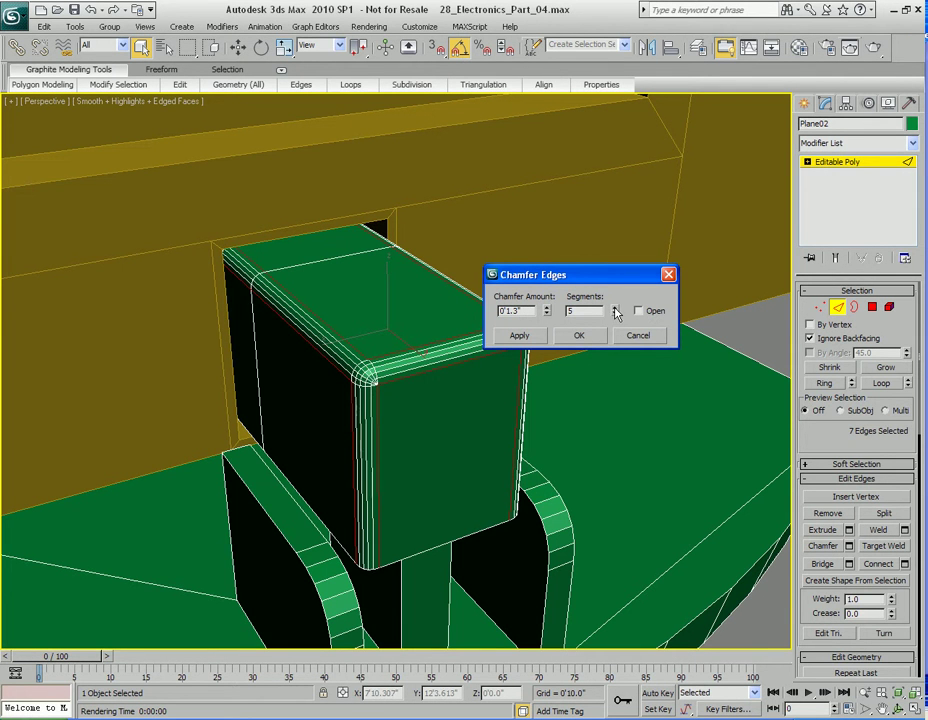
left_click(569, 335)
middle_click_drag(388, 420, 407, 412, "alt")
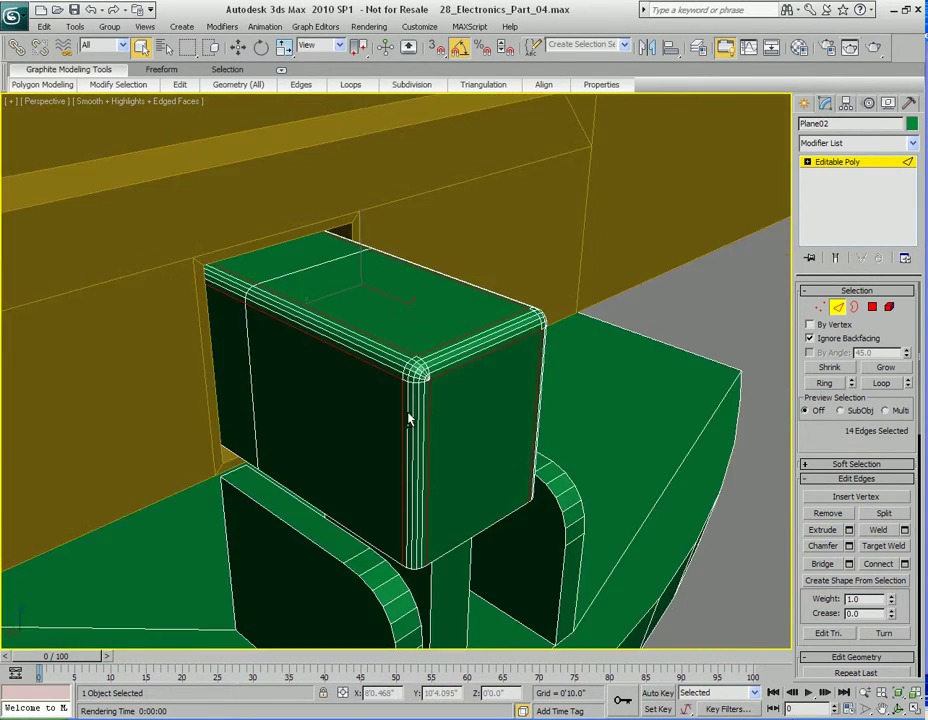
Render the perspective view to check the TV and stand from behind, and close the render
scroll(429, 416, "down", 3)
scroll(429, 418, "down", 5)
key("shift+q")
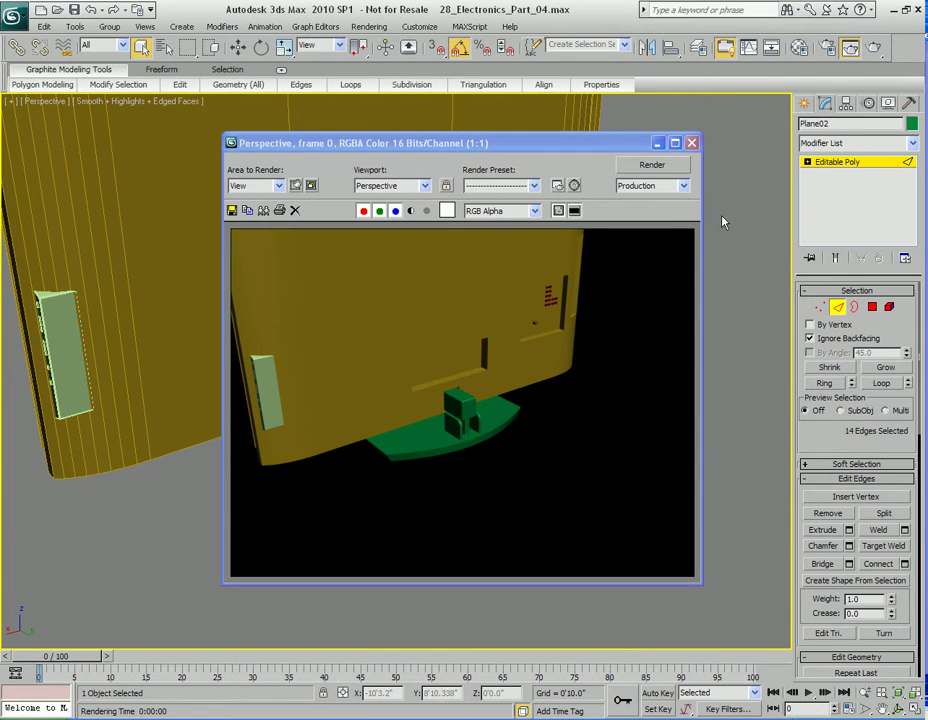
left_click(691, 143)
Examine the finished stand against the TV from the side and front, with nothing selected
middle_click_drag(600, 360, 456, 390, "alt")
scroll(535, 385, "up", 5)
scroll(449, 375, "up", 2)
middle_click_drag(590, 378, 437, 359)
scroll(455, 376, "down", 5)
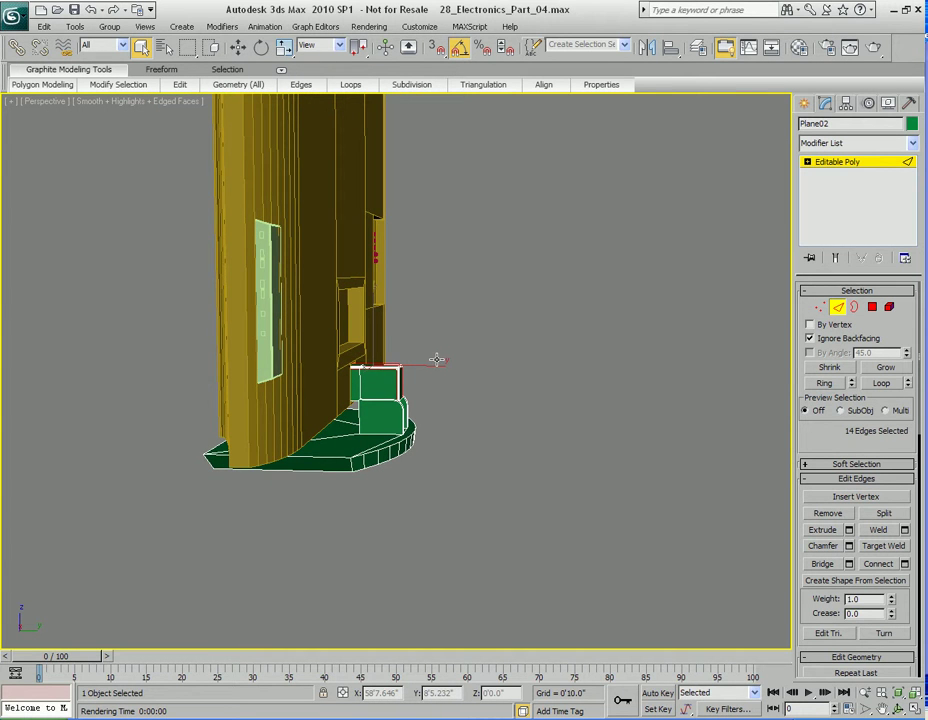
middle_click_drag(527, 344, 452, 379, "alt")
key("2")
scroll(412, 405, "down", 3)
left_click(593, 447)
middle_click_drag(484, 438, 499, 412)
scroll(499, 412, "up", 3)
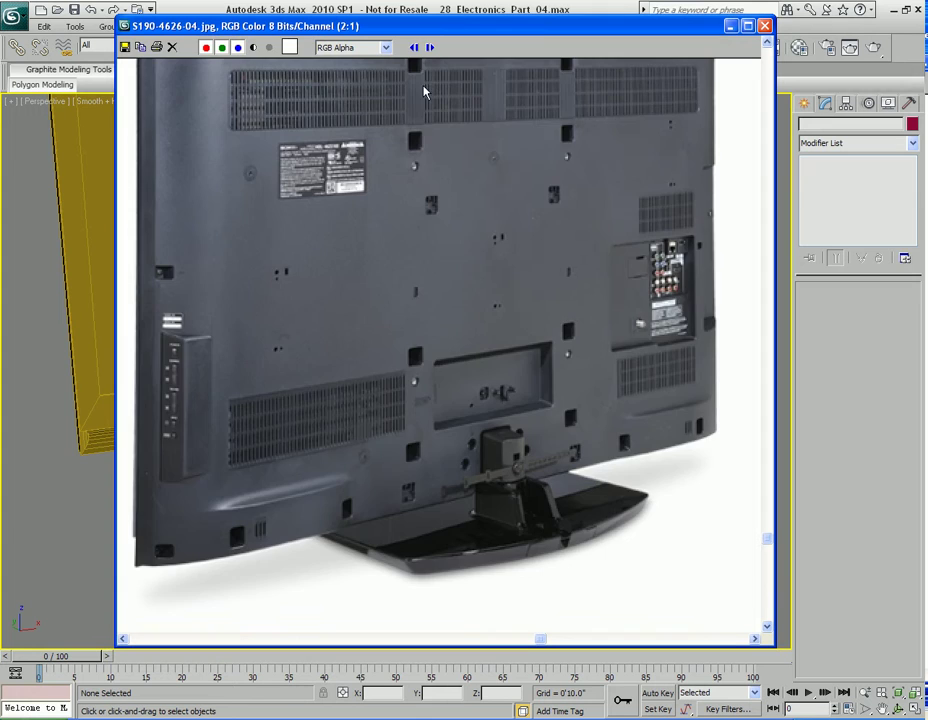
Examine the front-side reference photos through S190-4626-01.jpg for the logo and stand, and minimize the photo window
left_click(415, 48)
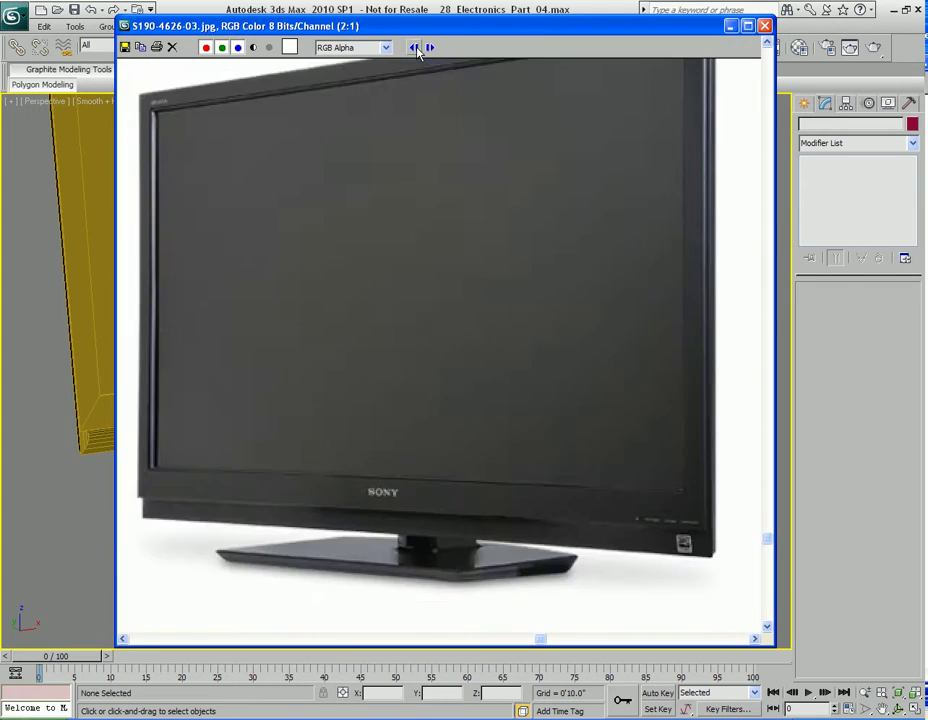
left_click(415, 48)
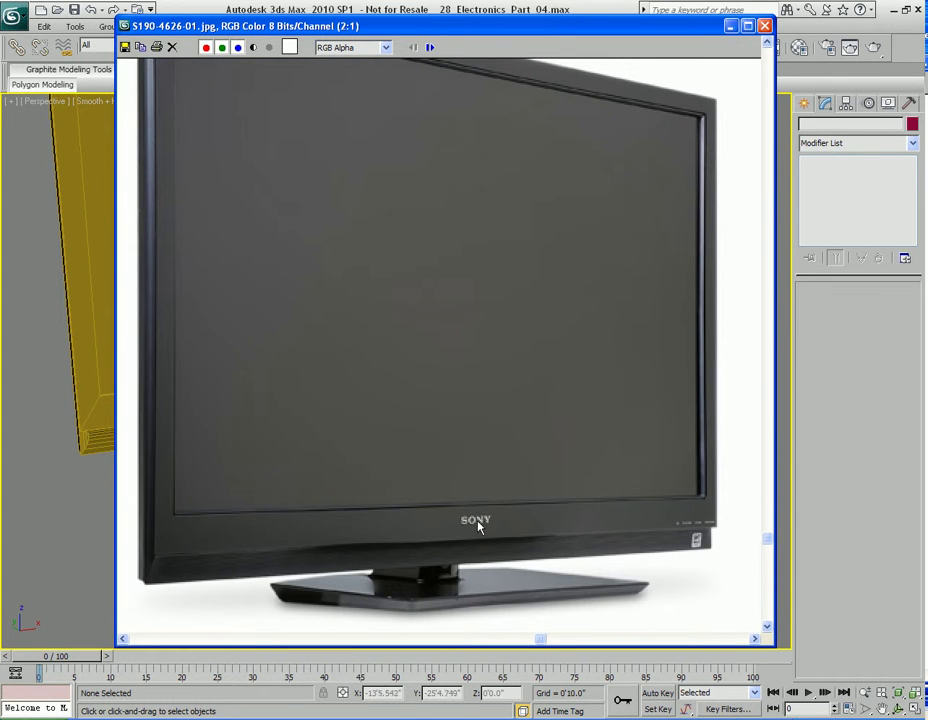
left_click_drag(451, 30, 828, 44)
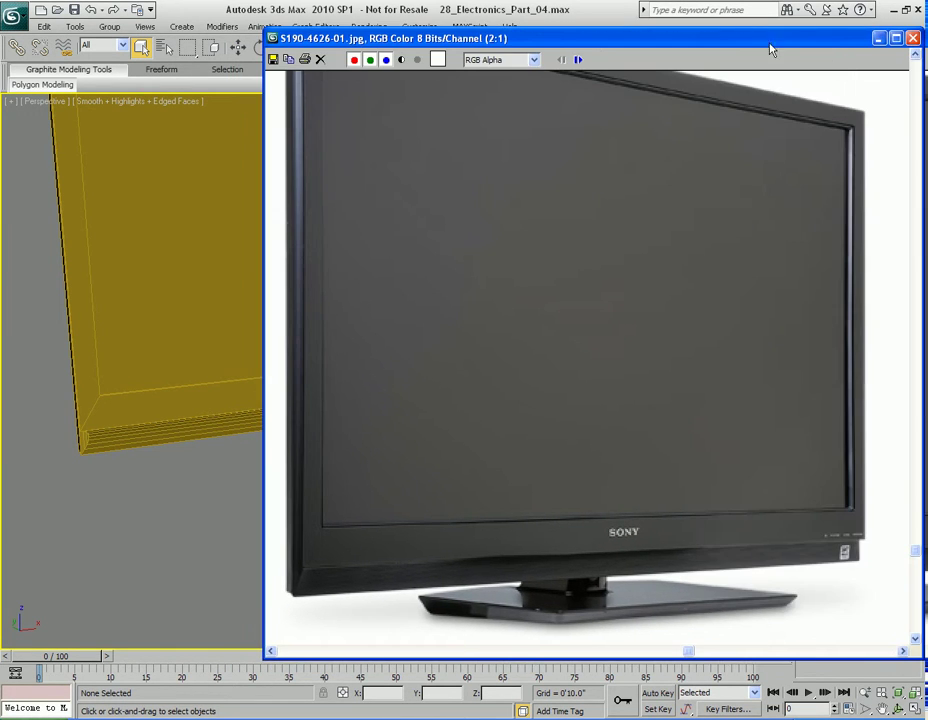
left_click_drag(706, 41, 626, 40)
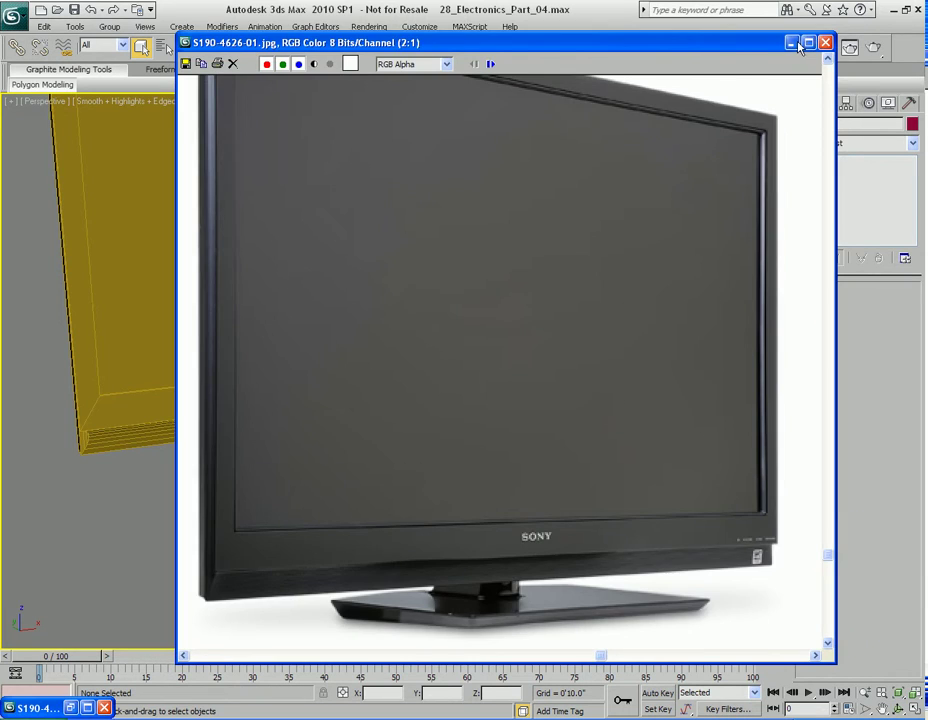
left_click(795, 37)
Place a default "MAX Text" spline shape below the TV stand in the maximized Front view
middle_click_drag(545, 411, 530, 429, "alt")
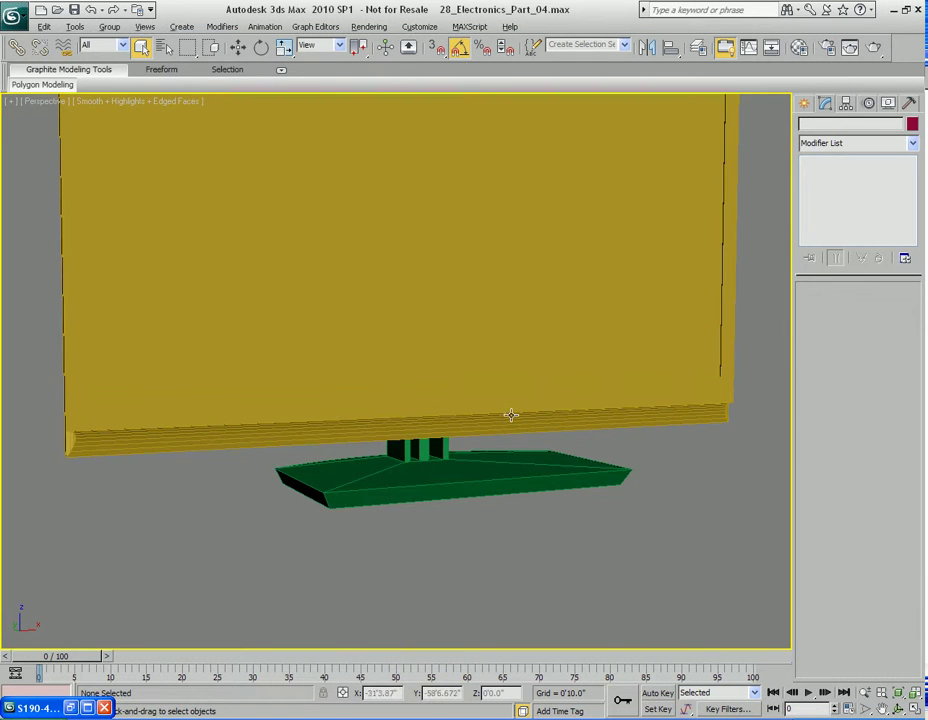
key("alt+w")
right_click(557, 285)
key("alt+w")
scroll(553, 327, "up", 6)
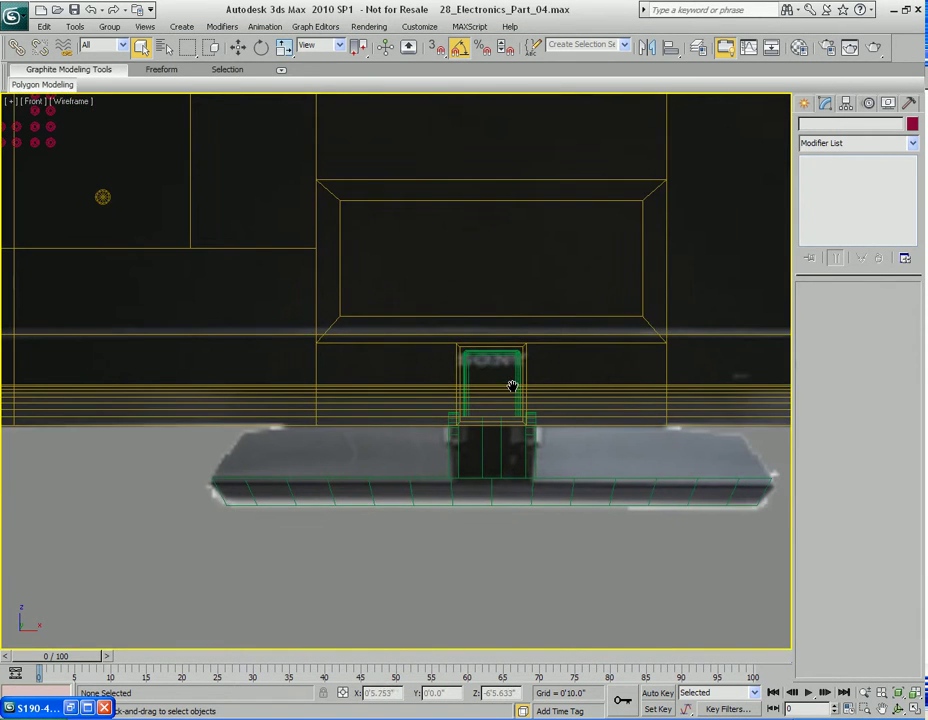
scroll(543, 348, "down", 5)
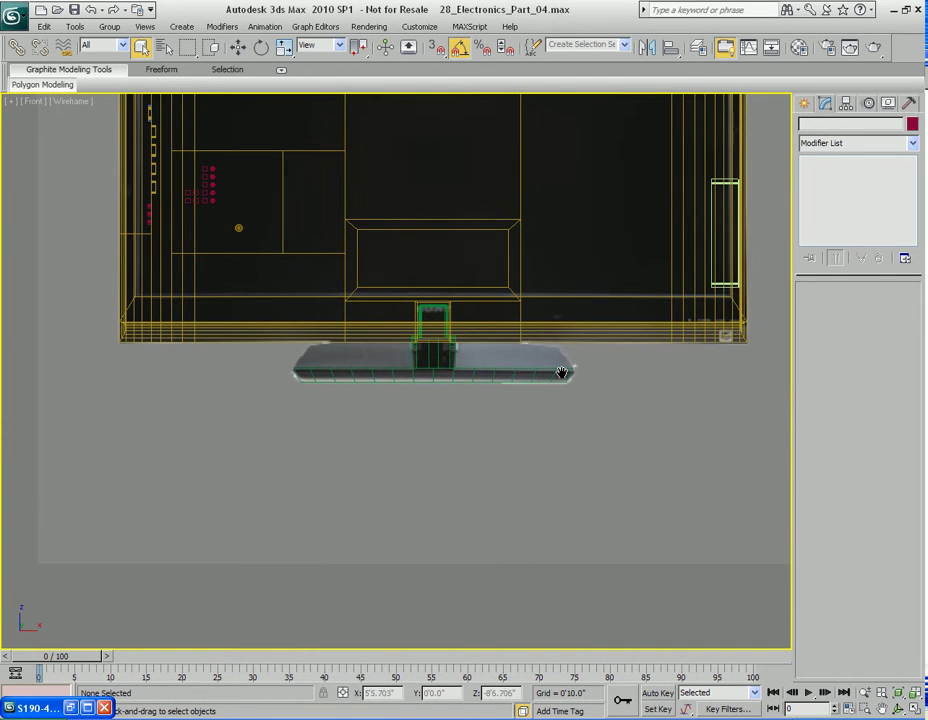
left_click(805, 104)
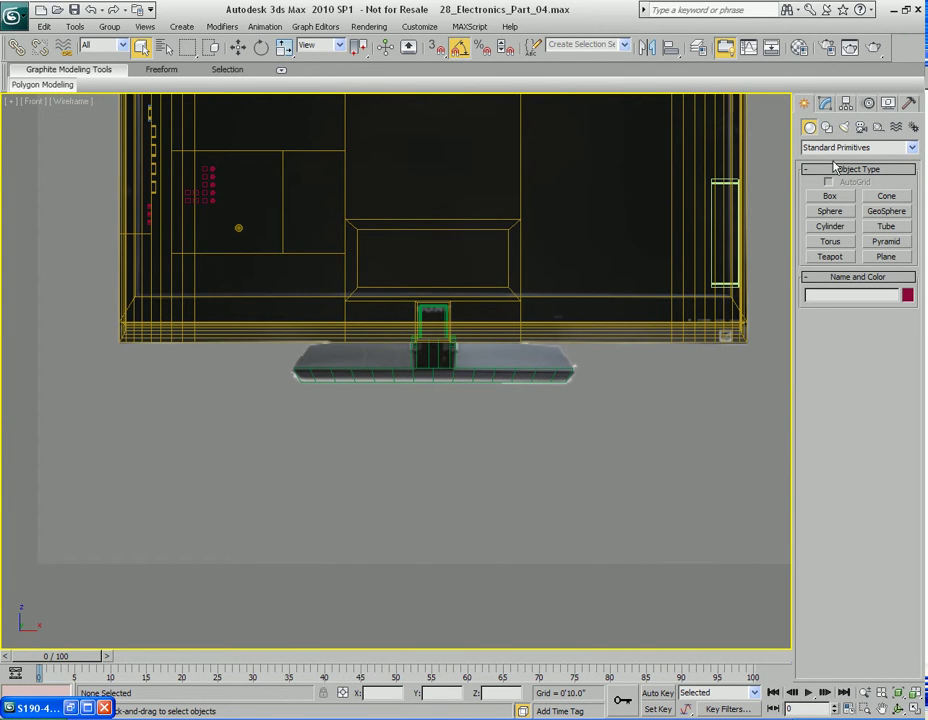
left_click(827, 128)
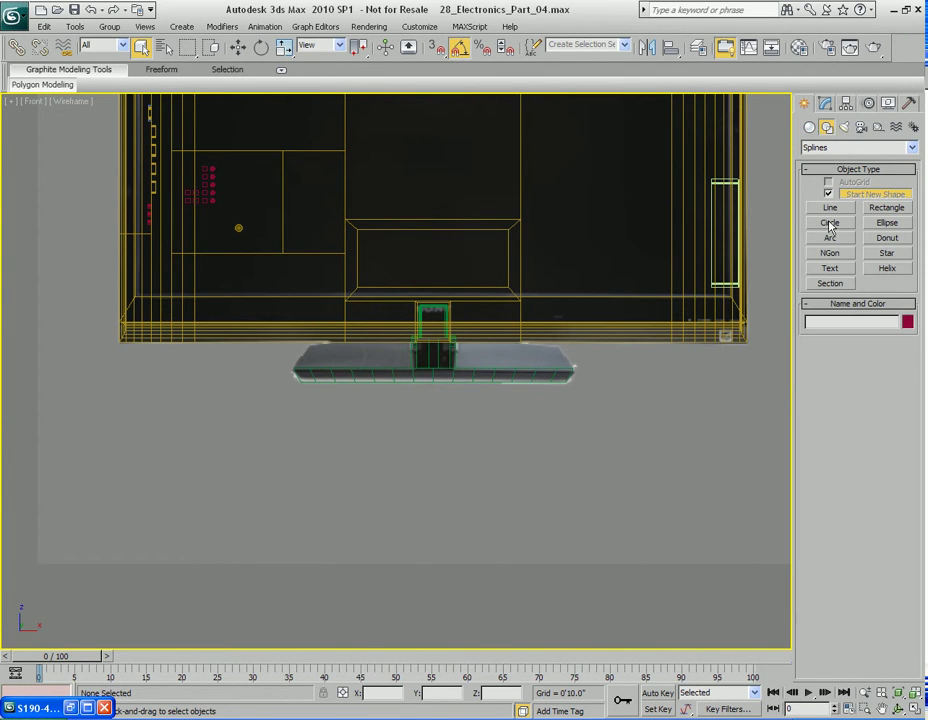
left_click(832, 270)
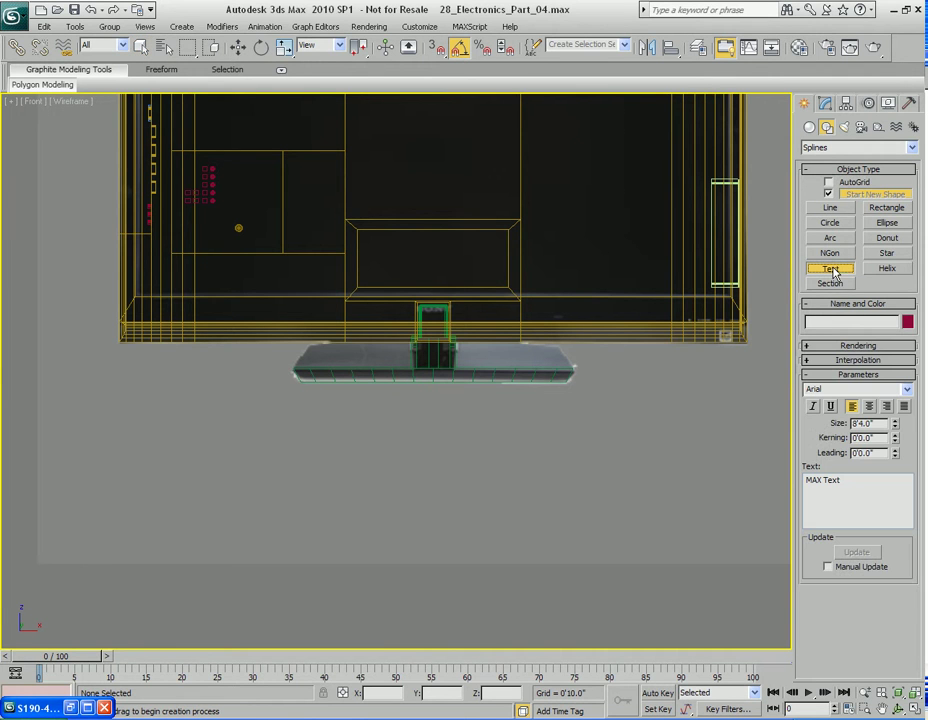
left_click(424, 477)
mouse_move(424, 478)
left_mouse_down()
mouse_move(433, 520)
mouse_move(434, 472)
left_mouse_up()
right_click(500, 430)
Replace the default wording of the text shape with SONY
scroll(490, 440, "down", 4)
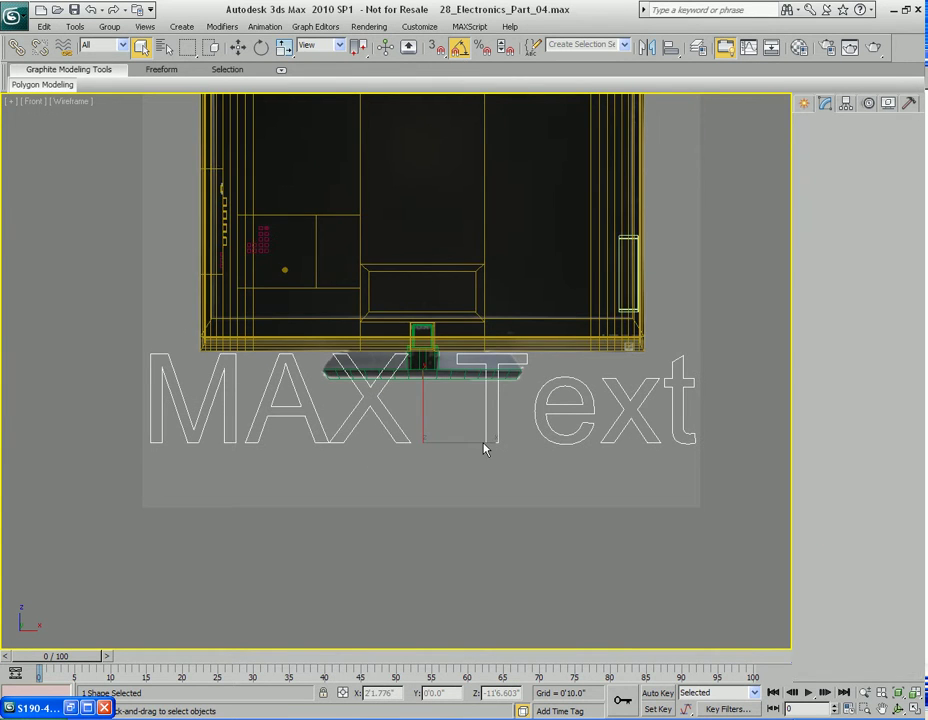
middle_click_drag(432, 417, 424, 420)
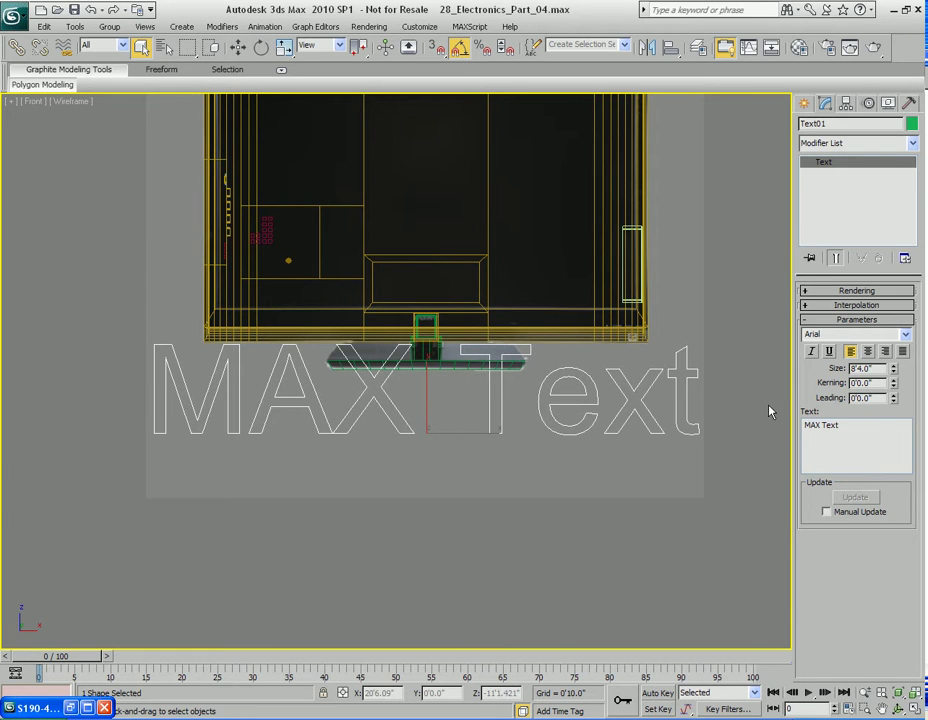
triple_click(847, 427)
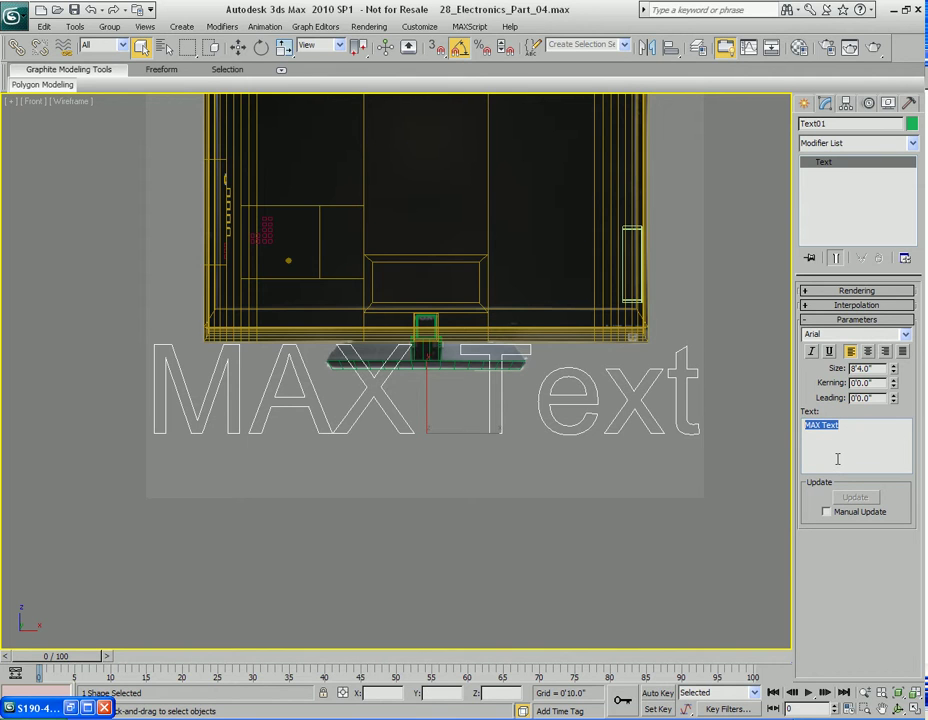
type("SONY")
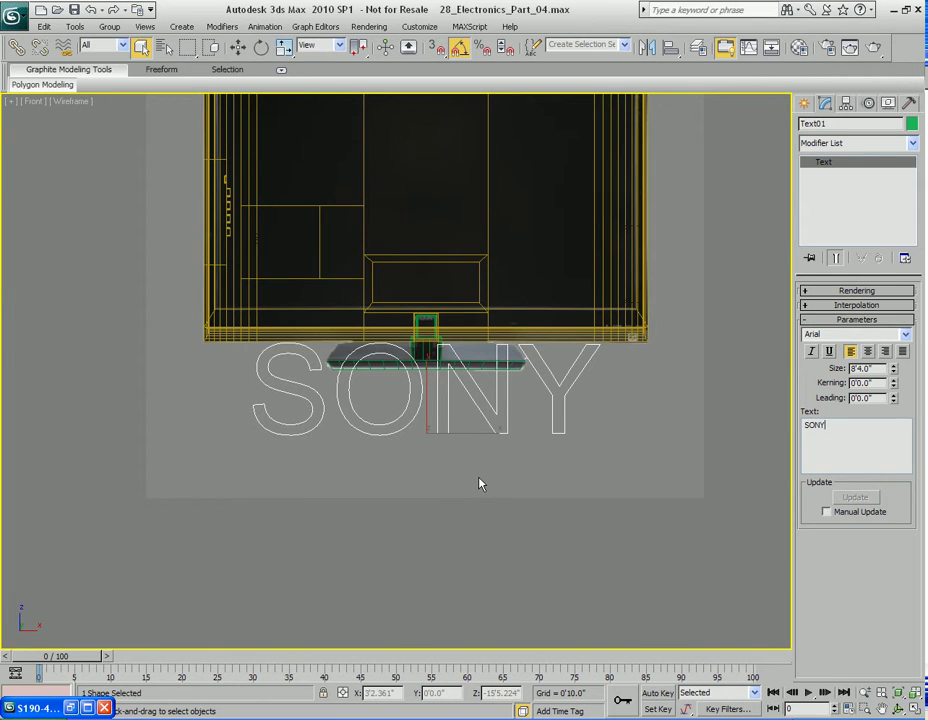
Move the SONY text down in the Front view so it sits clear below the TV stand
scroll(479, 484, "up", 3)
key("F3")
key("w")
left_click_drag(433, 455, 438, 508)
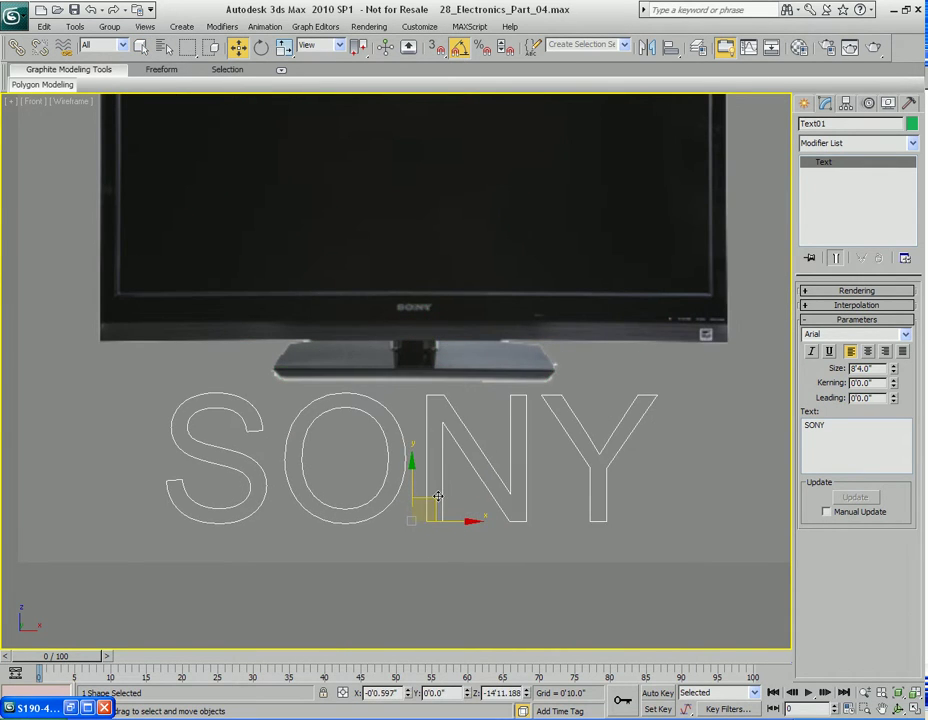
key("F4")
scroll(455, 503, "down", 2)
scroll(463, 497, "up", 2)
key("F4")
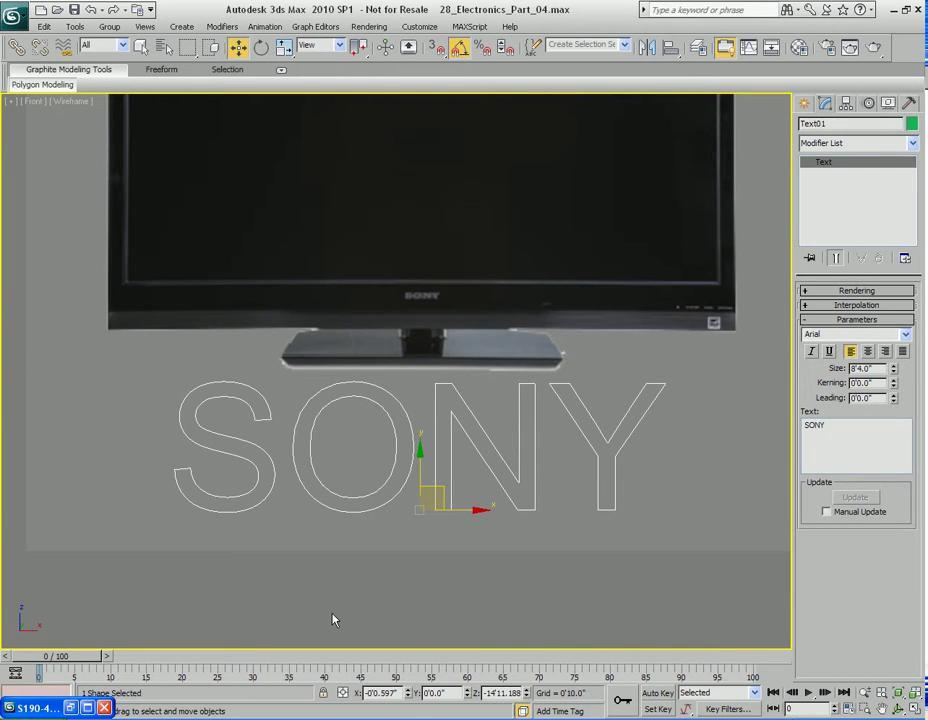
Check the logo lettering in the S190-4626-01.jpg reference photo and set the text font to Century Schoolbook Bold
left_click(70, 707)
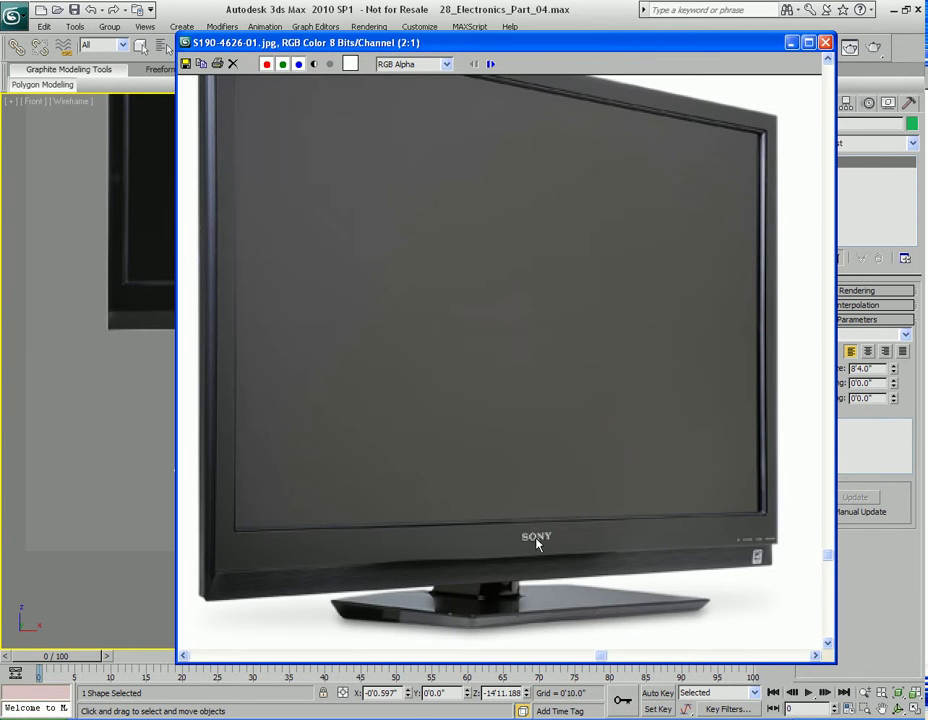
left_click(789, 43)
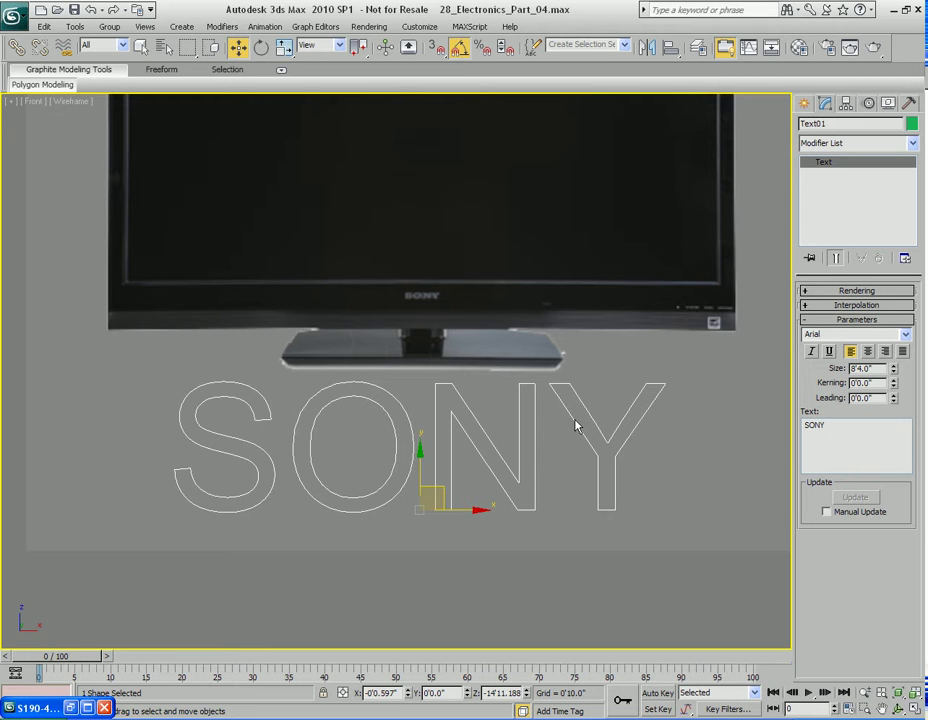
left_click(905, 337)
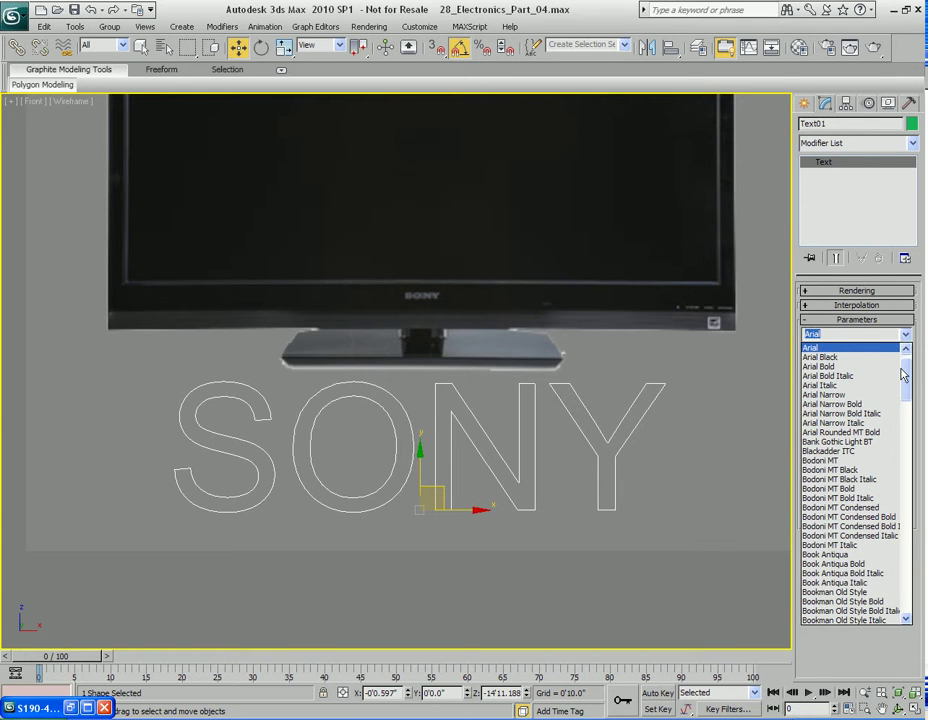
left_click_drag(908, 375, 908, 369)
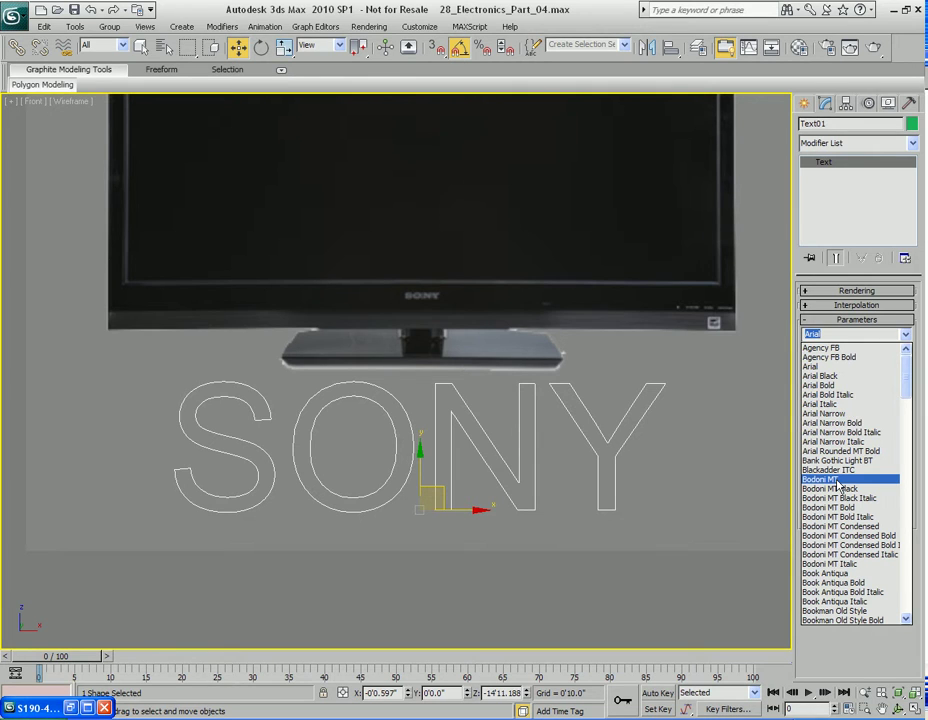
scroll(838, 483, "down", 8)
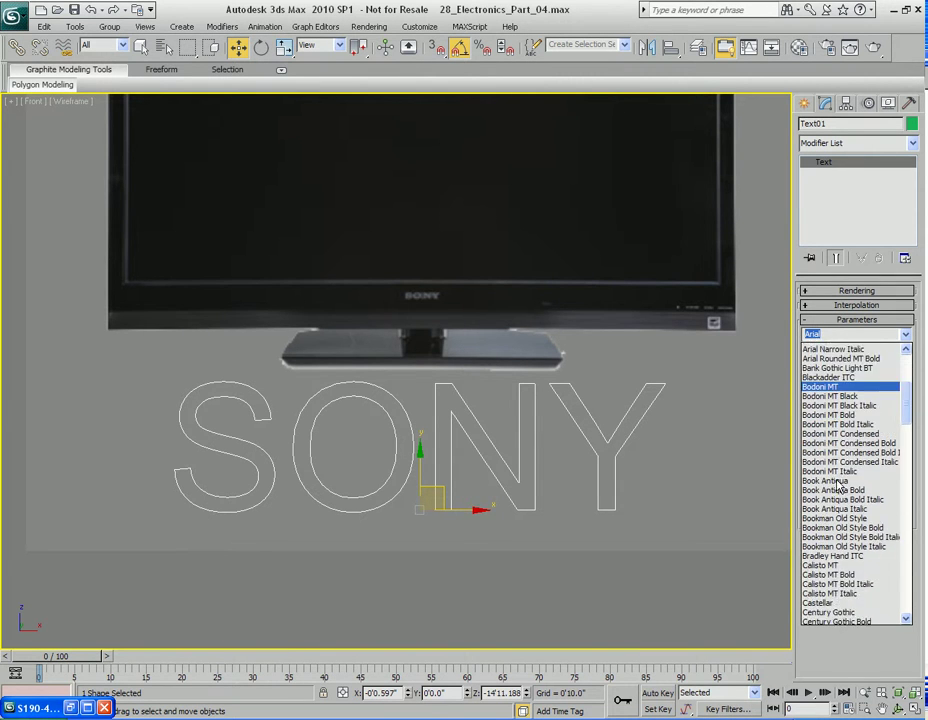
scroll(838, 483, "down", 2)
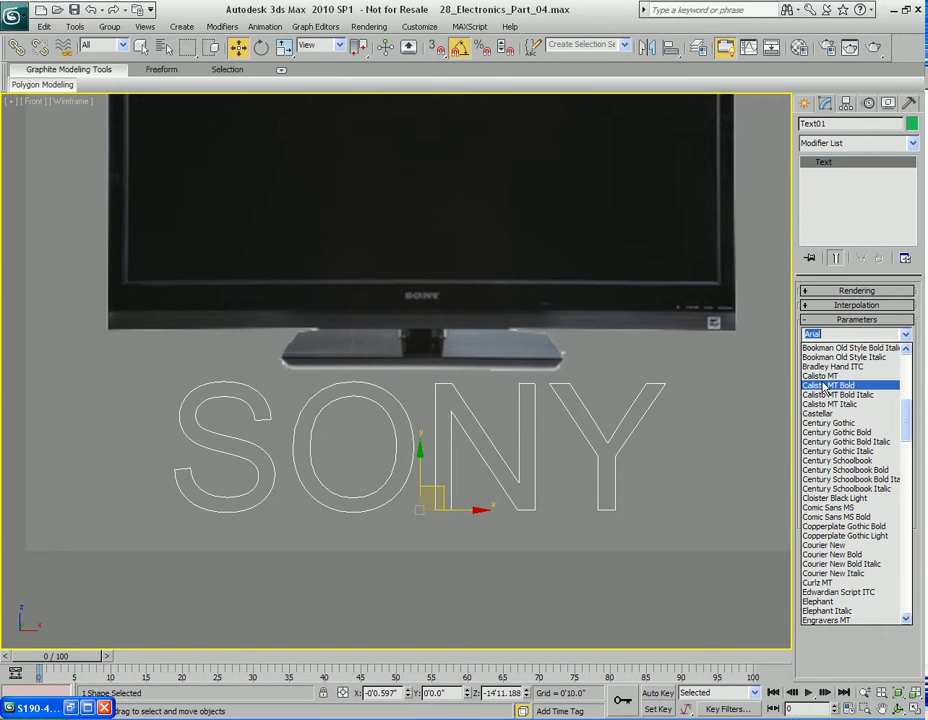
left_click(843, 477)
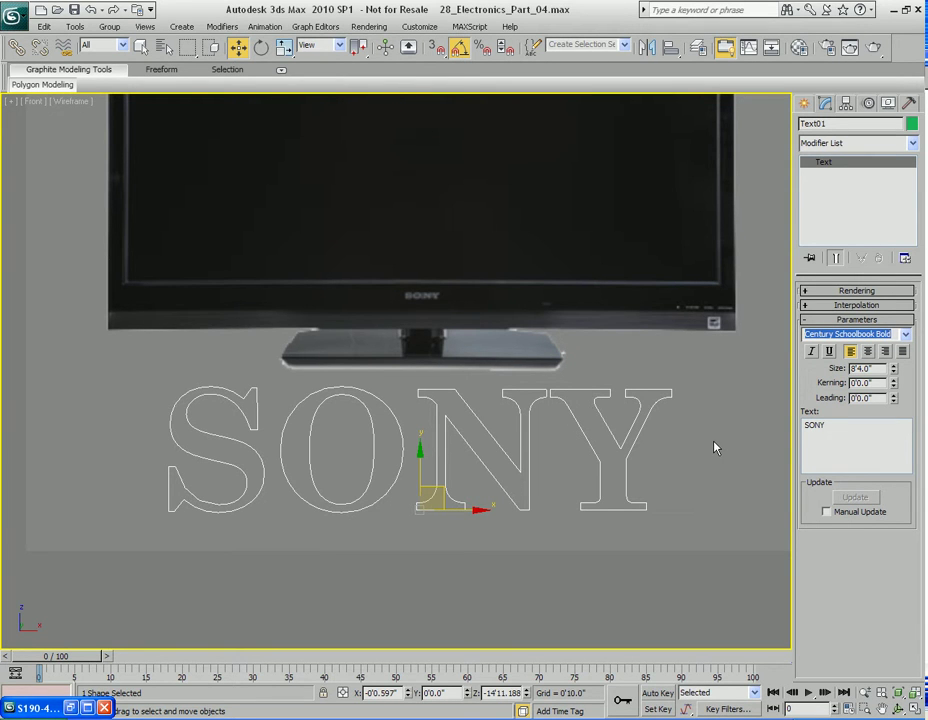
Move the SONY text up to the stand's neck and reduce its size to 0'8.0"
middle_click_drag(518, 485, 539, 502)
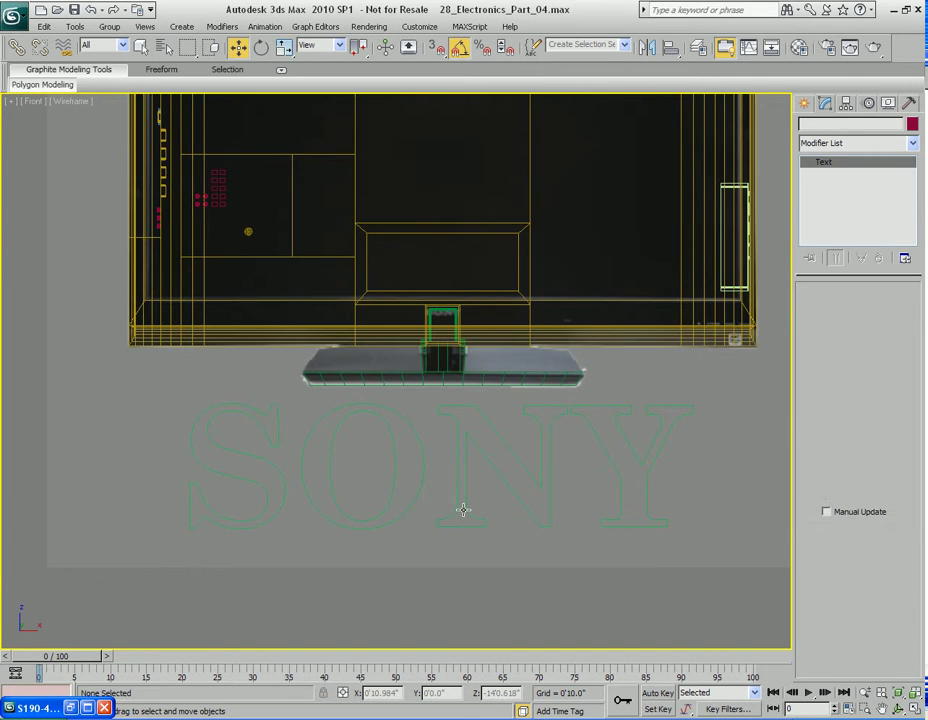
left_click_drag(468, 503, 471, 350)
scroll(489, 352, "up", 5)
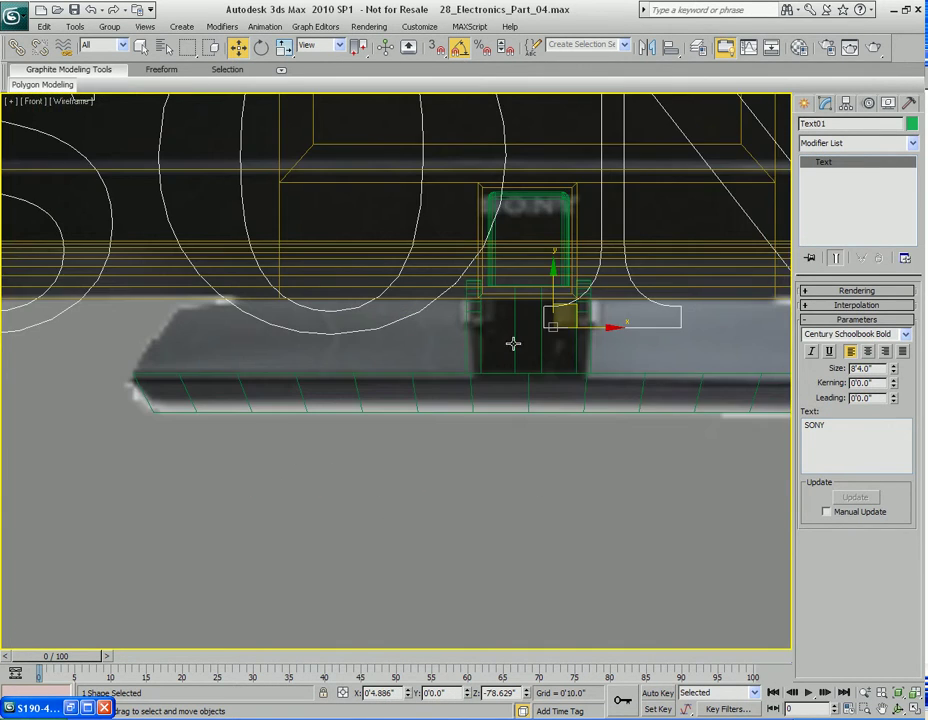
middle_click_drag(491, 352, 414, 462)
left_click_drag(893, 373, 768, 455)
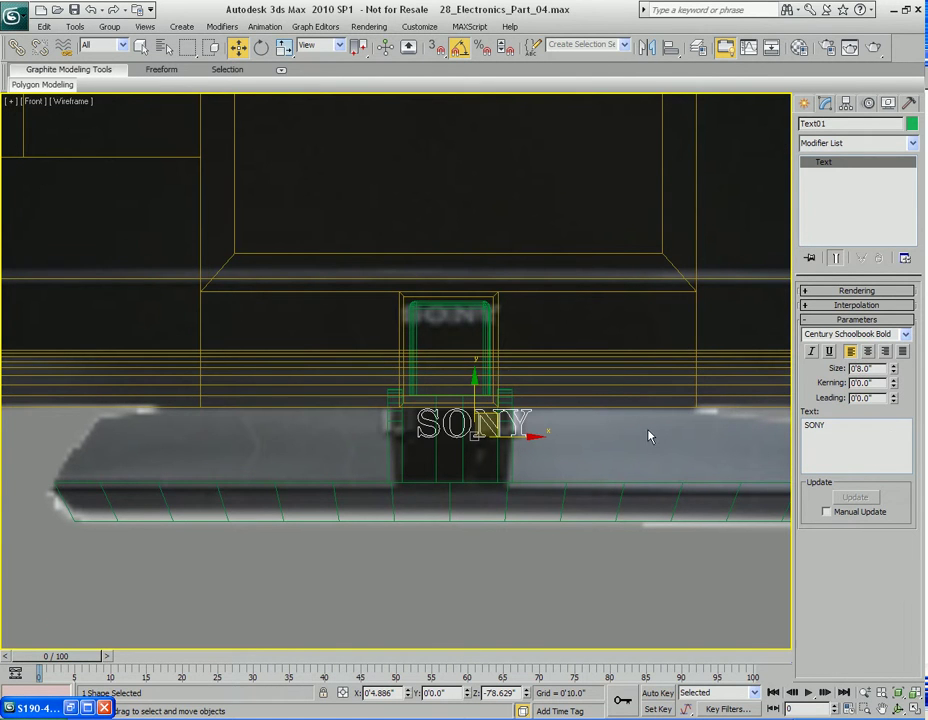
Place the SONY text over the logo in the background photo and set its size to 0'6.8"
scroll(588, 399, "up", 3)
middle_click_drag(590, 398, 550, 393)
left_click_drag(498, 474, 450, 266)
middle_click_drag(450, 266, 474, 355)
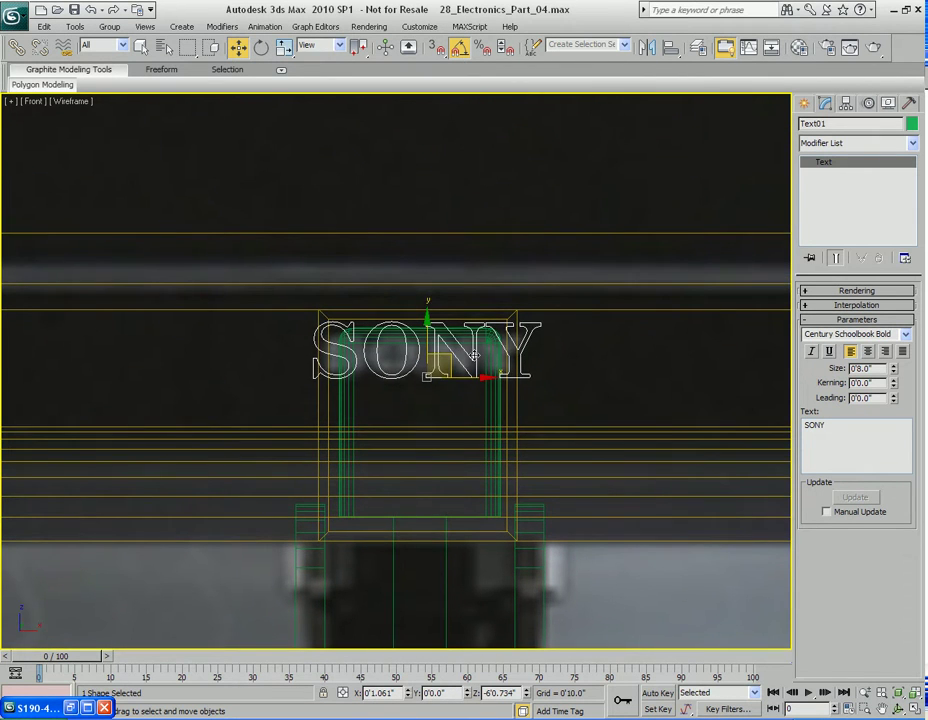
mouse_move(451, 354)
left_mouse_down()
mouse_move(520, 445)
mouse_move(503, 449)
mouse_move(451, 358)
left_mouse_up()
left_click_drag(896, 378, 892, 383)
scroll(460, 375, "up", 3)
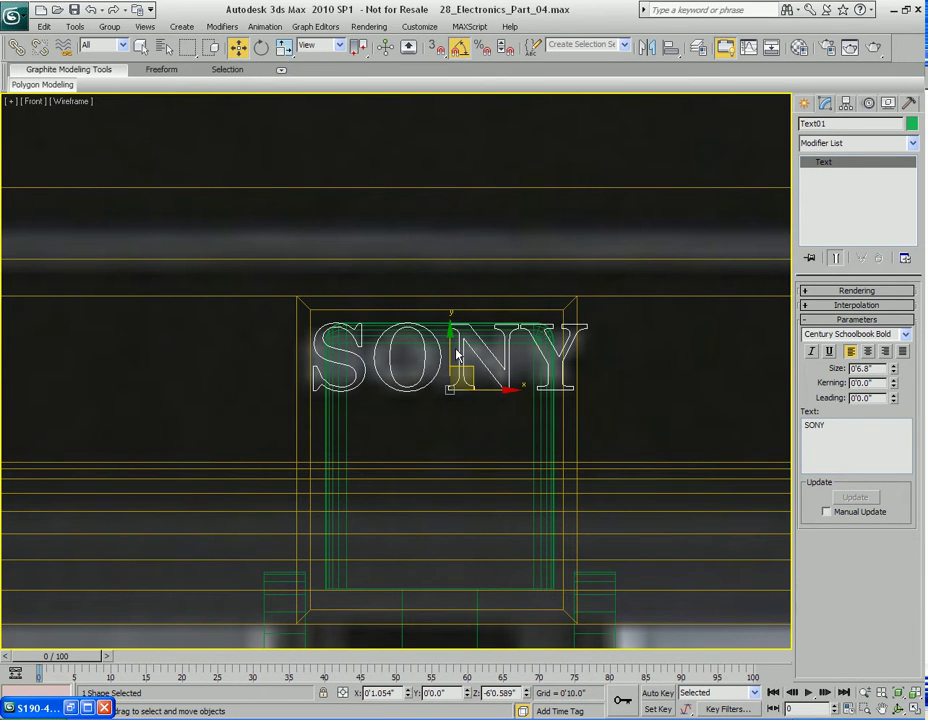
Align the text with the photo's logo and scale only its height to about 79% to match
left_click_drag(449, 334, 449, 335)
middle_click_drag(609, 402, 597, 396)
key("r")
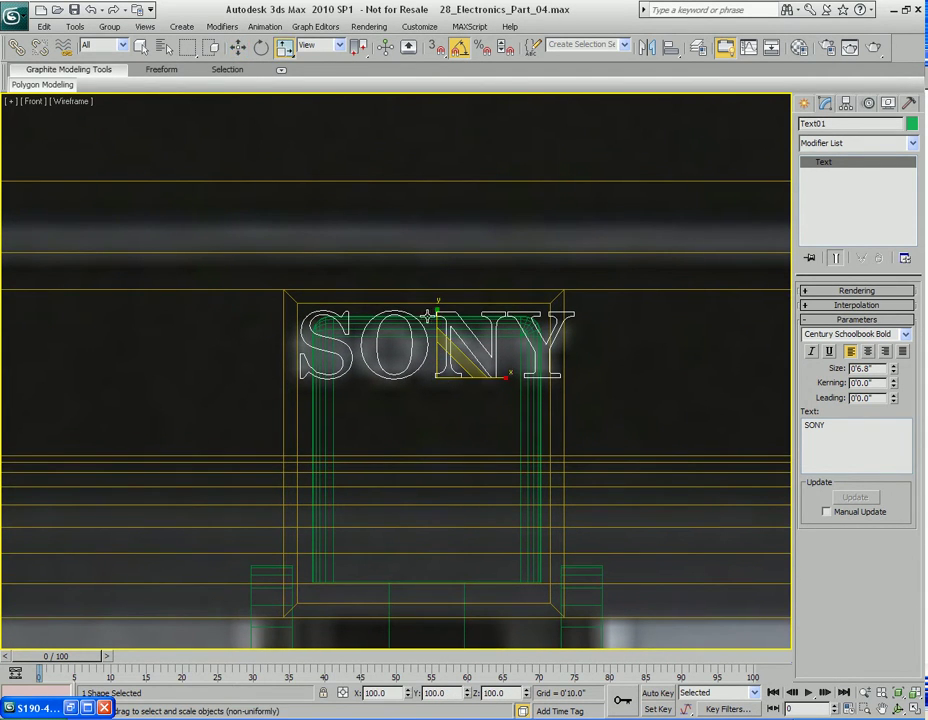
mouse_move(437, 313)
left_mouse_down()
mouse_move(437, 345)
mouse_move(433, 328)
left_mouse_up()
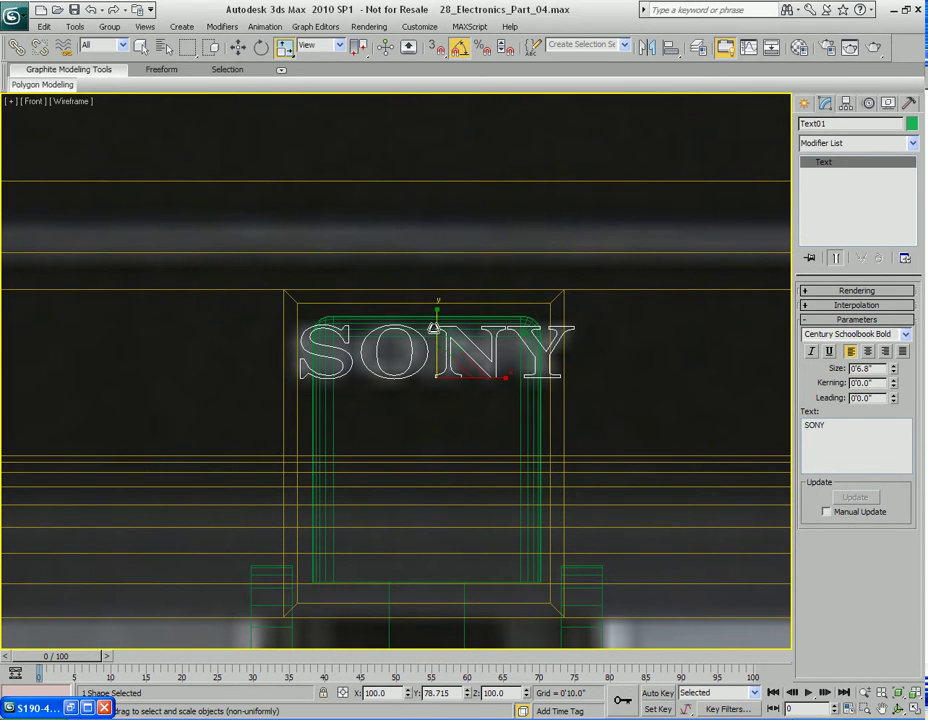
middle_click_drag(476, 414, 456, 442)
scroll(474, 421, "down", 2)
key("q")
Move the SONY text out in front of the TV's lower frame in the Perspective view, to Y about -0'10.7"
key("alt+w")
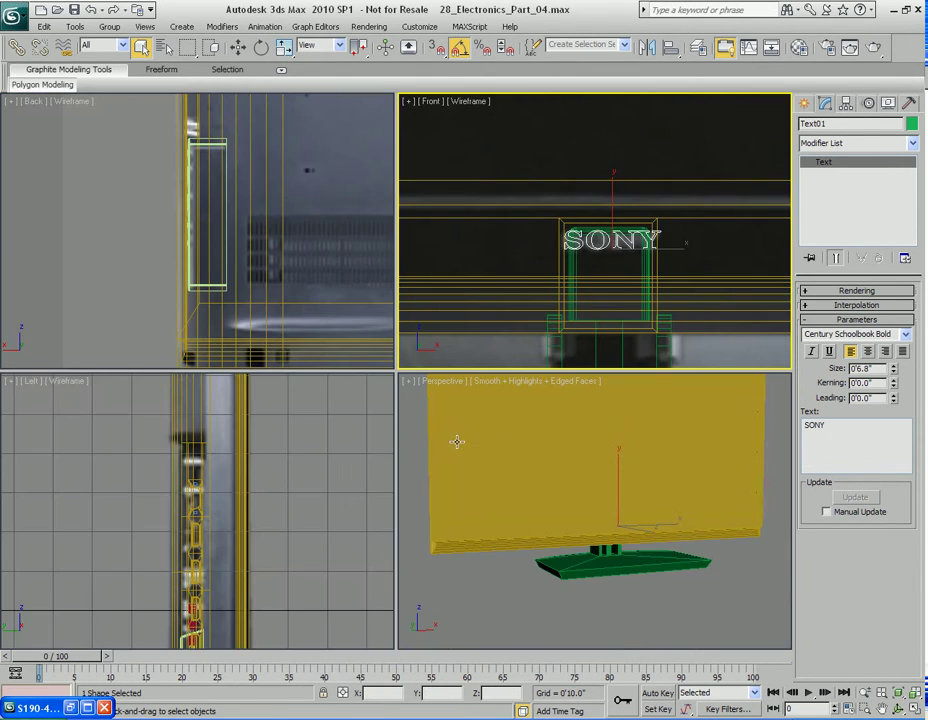
key("alt+w")
scroll(505, 470, "up", 10)
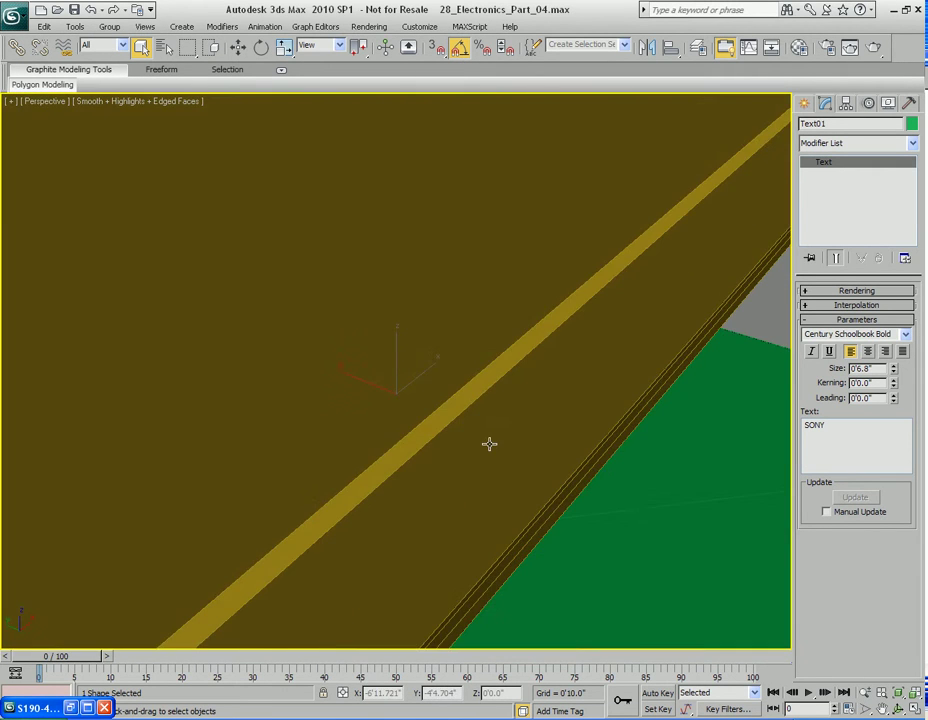
scroll(490, 444, "down", 3)
middle_click_drag(491, 443, 503, 449, "alt")
key("w")
left_click_drag(355, 366, 400, 371)
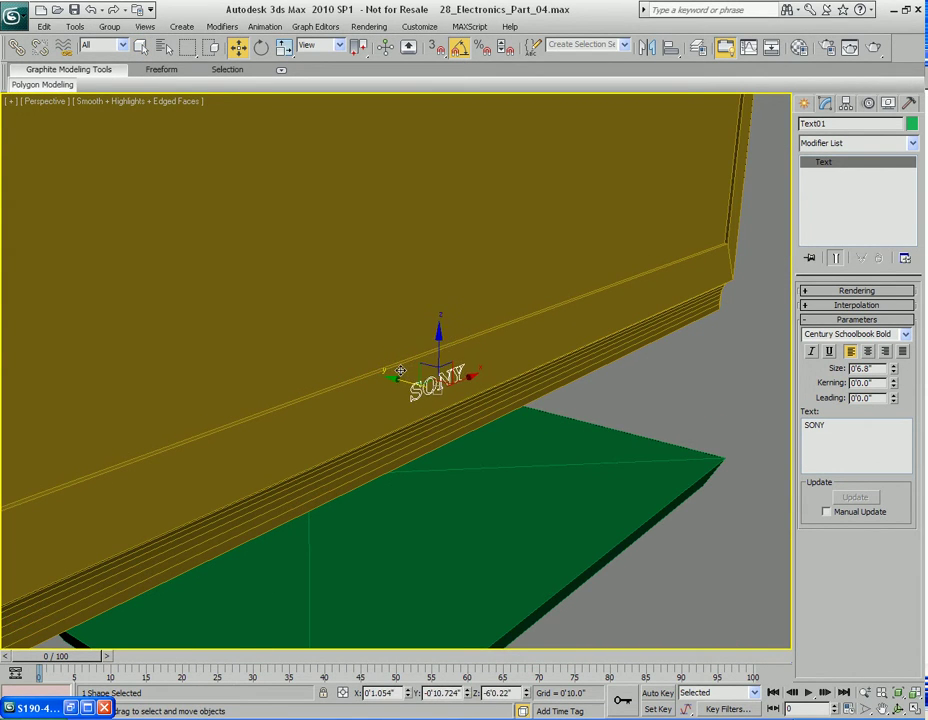
Convert the SONY text to an Editable Poly and move it closer to the TV's frame, to Y about -0'10.1"
scroll(459, 420, "up", 8)
key("q")
right_click(433, 322)
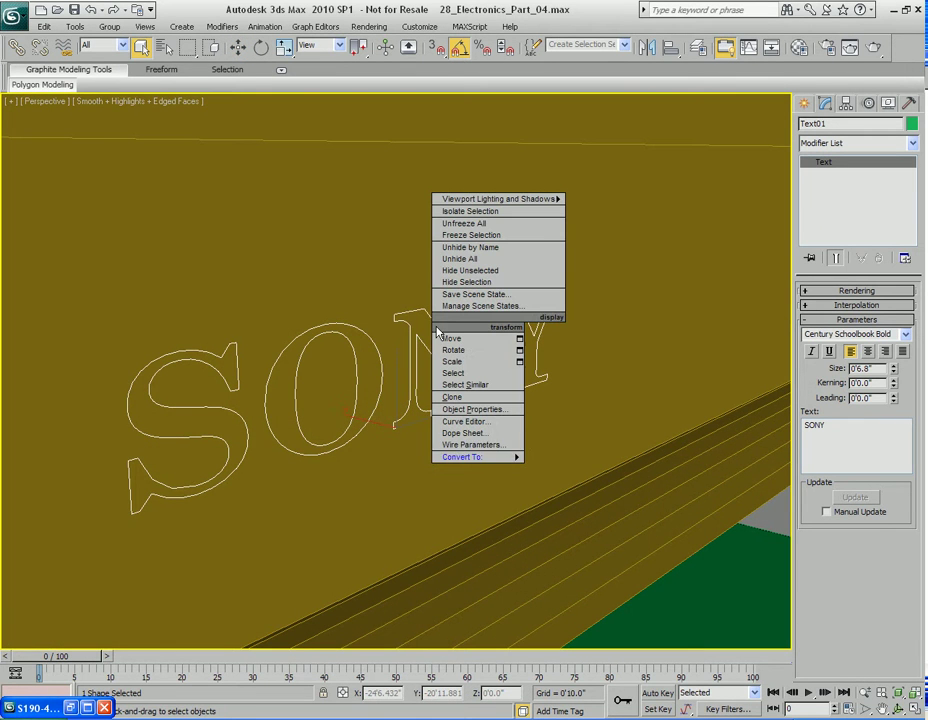
mouse_move(476, 462)
left_click(572, 480)
middle_click_drag(570, 480, 484, 406, "alt")
key("w")
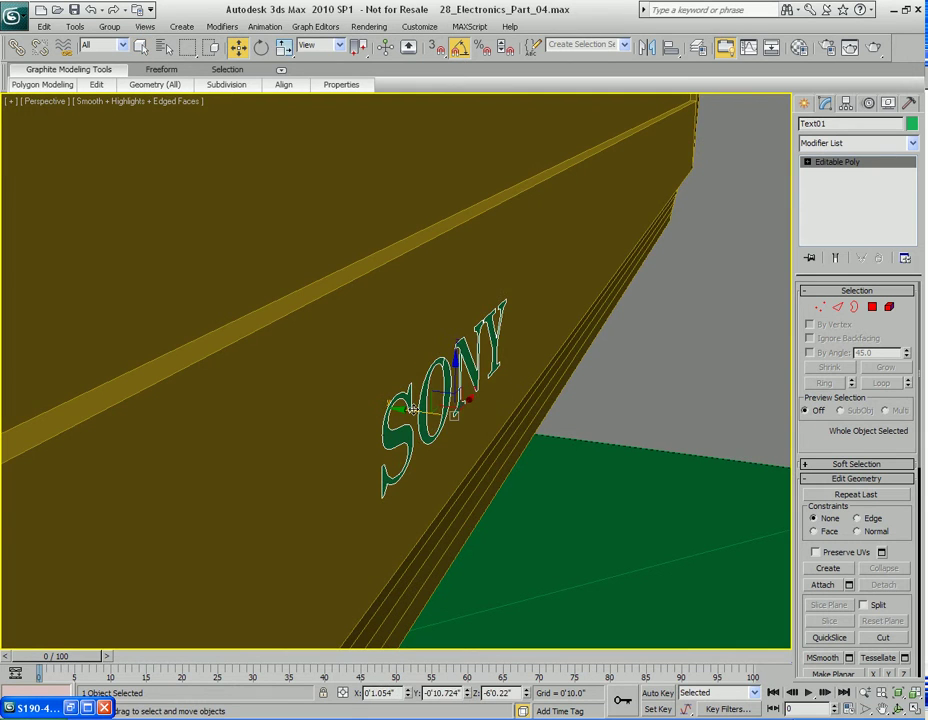
middle_click_drag(410, 408, 412, 420, "alt")
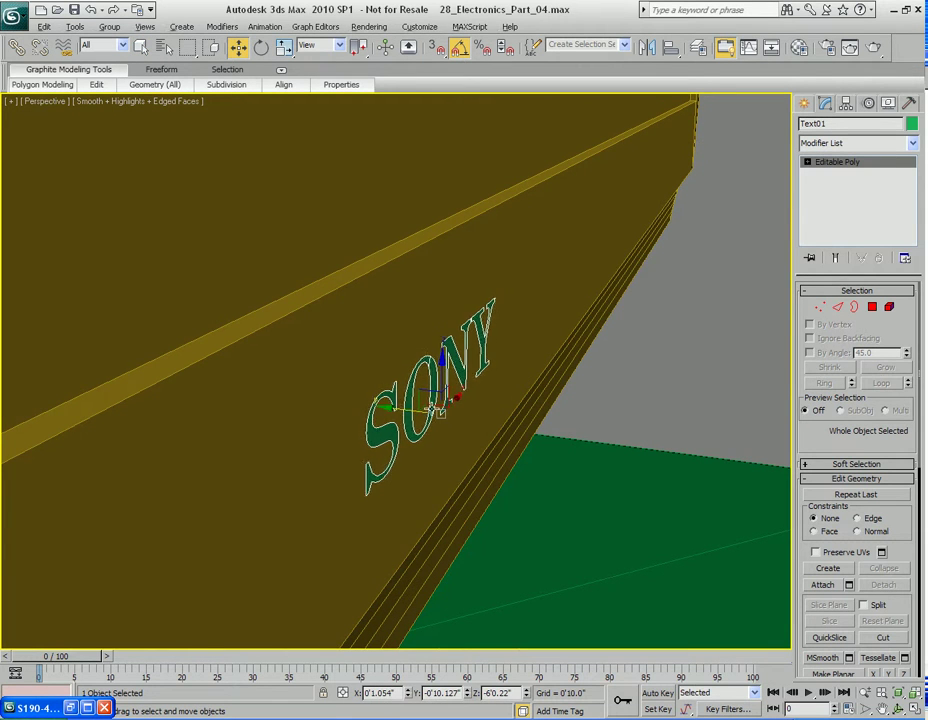
Extrude the four letter polygons as a group by 0'0.3"
scroll(471, 408, "up", 3)
middle_click_drag(471, 408, 459, 374, "alt")
key("4")
right_click(497, 317)
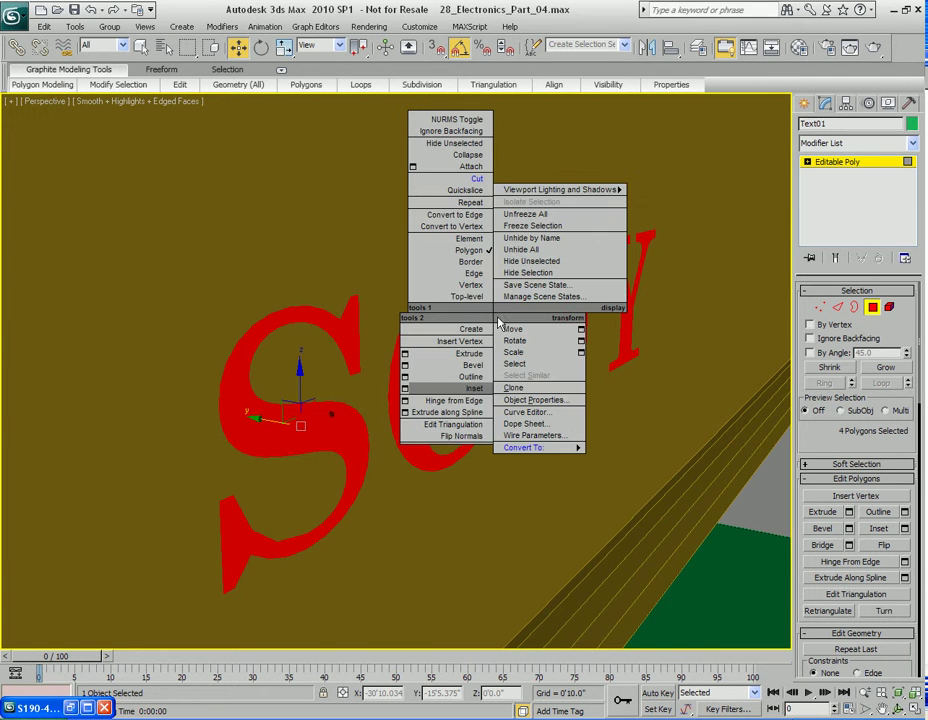
left_click(489, 358)
left_click_drag(531, 358, 522, 424)
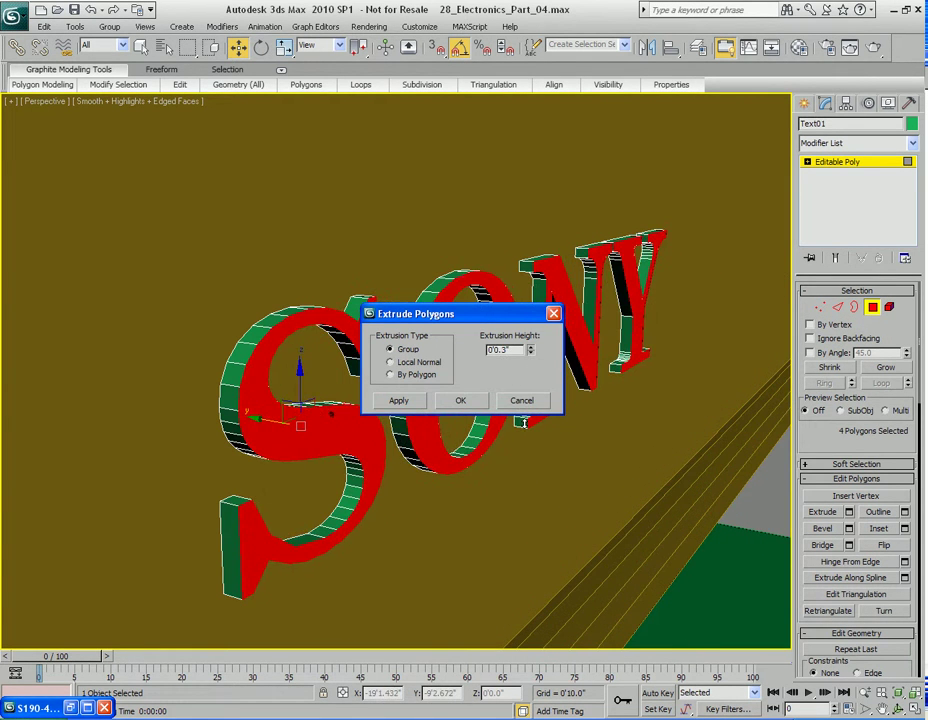
left_click(463, 403)
Push the extruded logo back against the TV's front frame, to Y about -0'9.9"
middle_click_drag(489, 384, 501, 427, "alt")
key("4")
left_click_drag(467, 406, 458, 402)
middle_click_drag(534, 394, 495, 381, "alt")
scroll(486, 376, "down", 6)
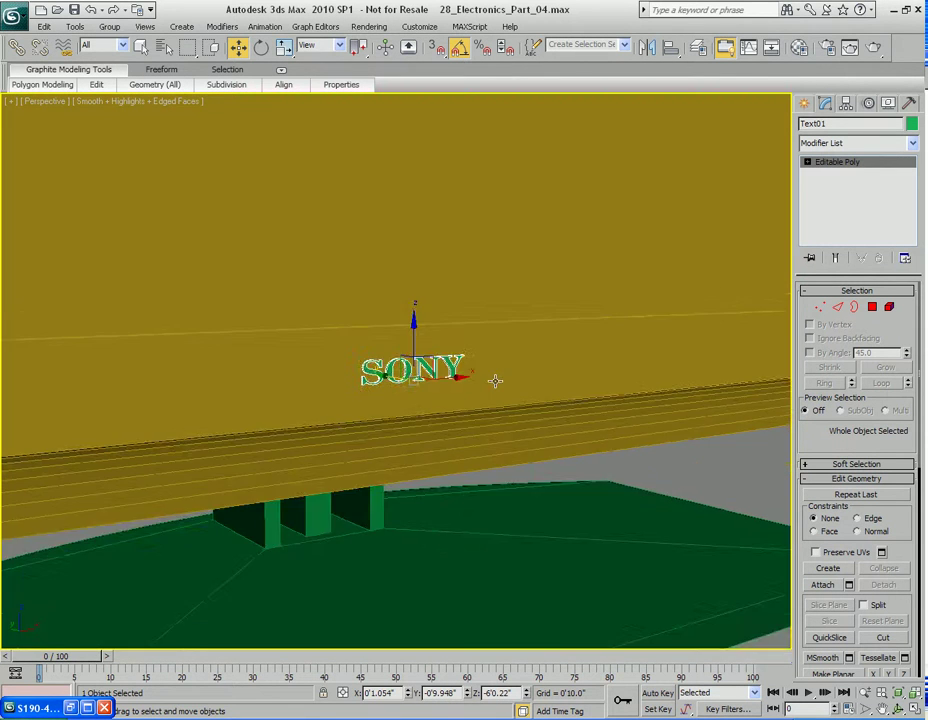
Render the perspective view to check the SONY logo on the frame, and close the render
key("shift+q")
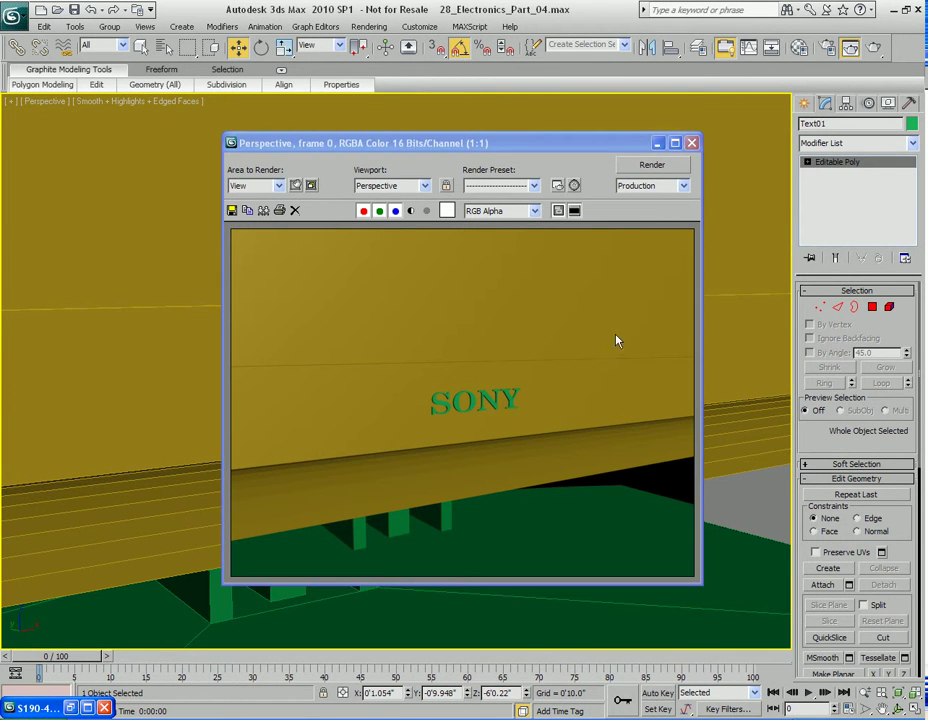
left_click(693, 145)
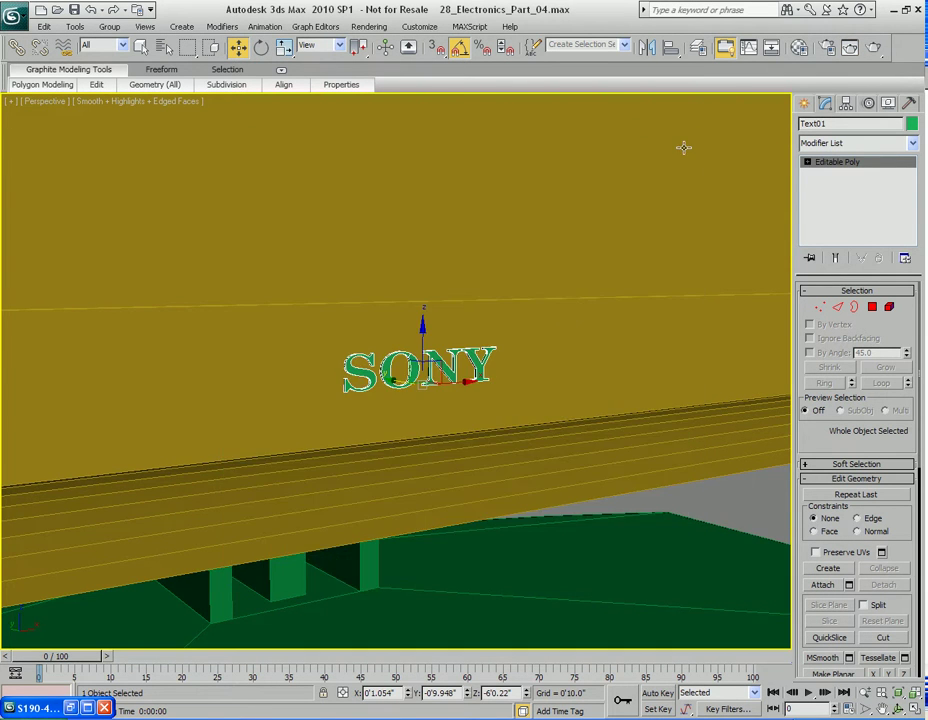
key("q")
scroll(516, 346, "down", 8)
Select the TV body and attach the stand to it
middle_click_drag(430, 363, 588, 375, "alt")
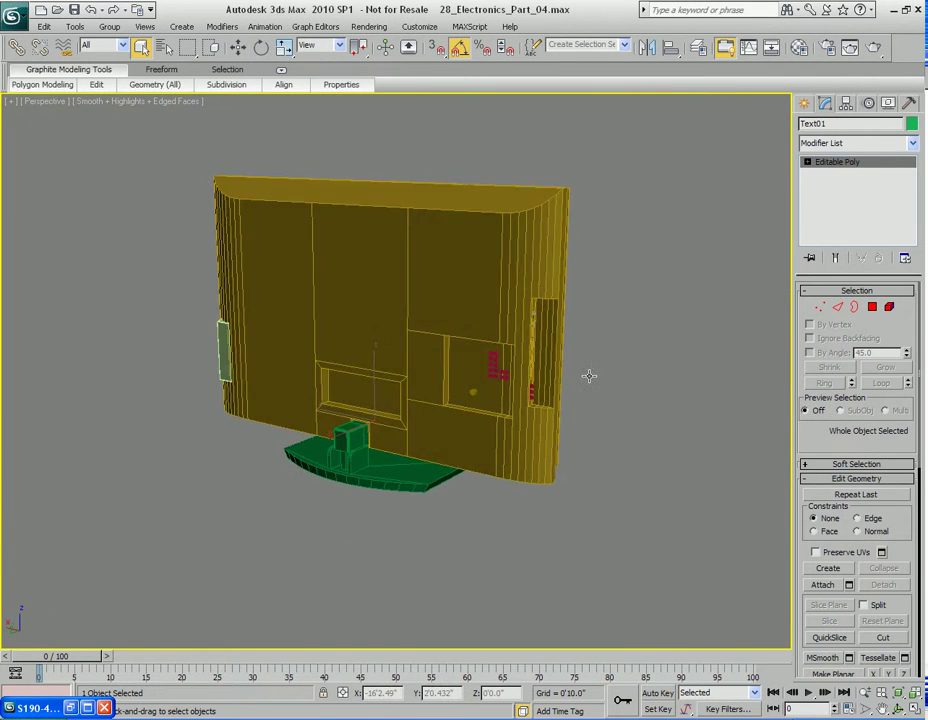
scroll(367, 356, "up", 5)
middle_click_drag(350, 369, 471, 323, "alt")
scroll(451, 327, "down", 3)
left_click(470, 303)
scroll(471, 323, "up", 3)
middle_click_drag(410, 361, 464, 315)
right_click(510, 270)
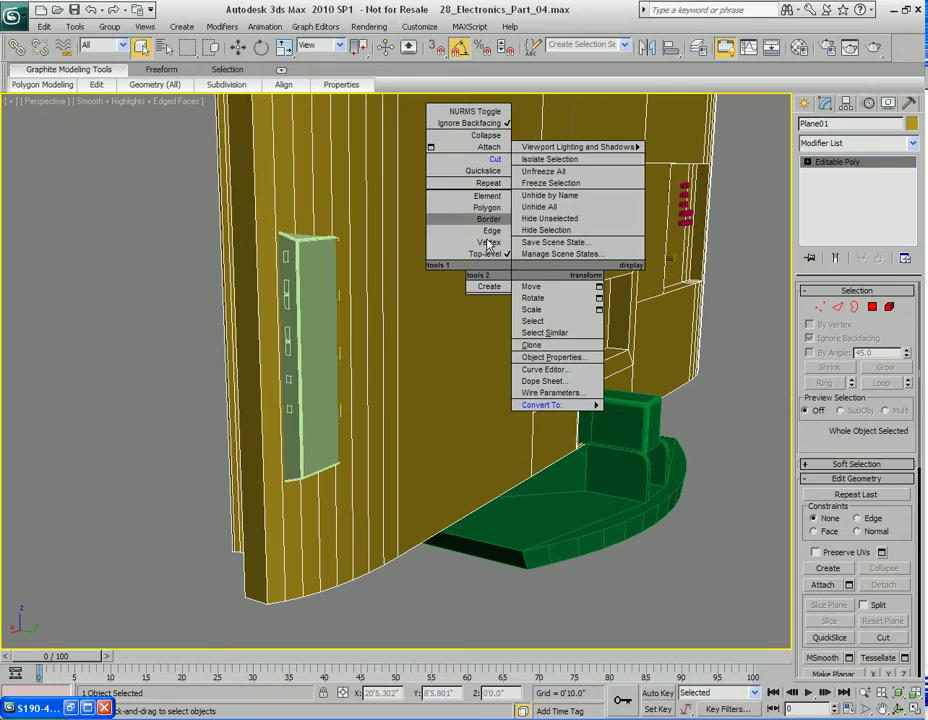
left_click(489, 148)
left_click(637, 436)
Attach the round connectors in the recessed rear panel to the TV body
middle_click_drag(636, 435, 420, 445)
middle_click_drag(420, 445, 296, 370, "alt")
scroll(296, 370, "up", 2)
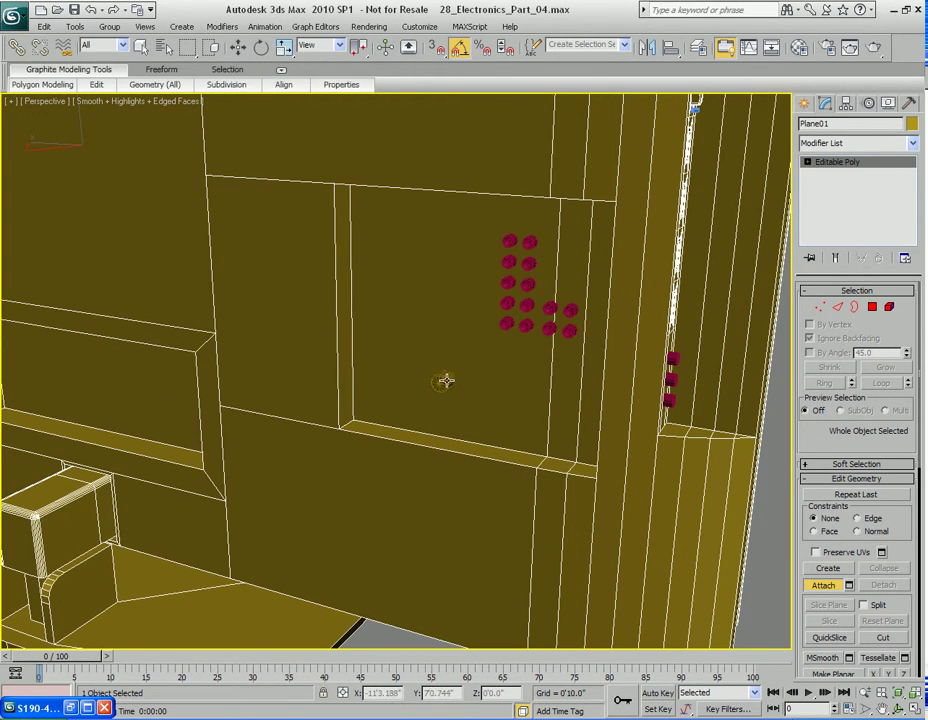
middle_click_drag(505, 323, 437, 360)
scroll(437, 360, "up", 3)
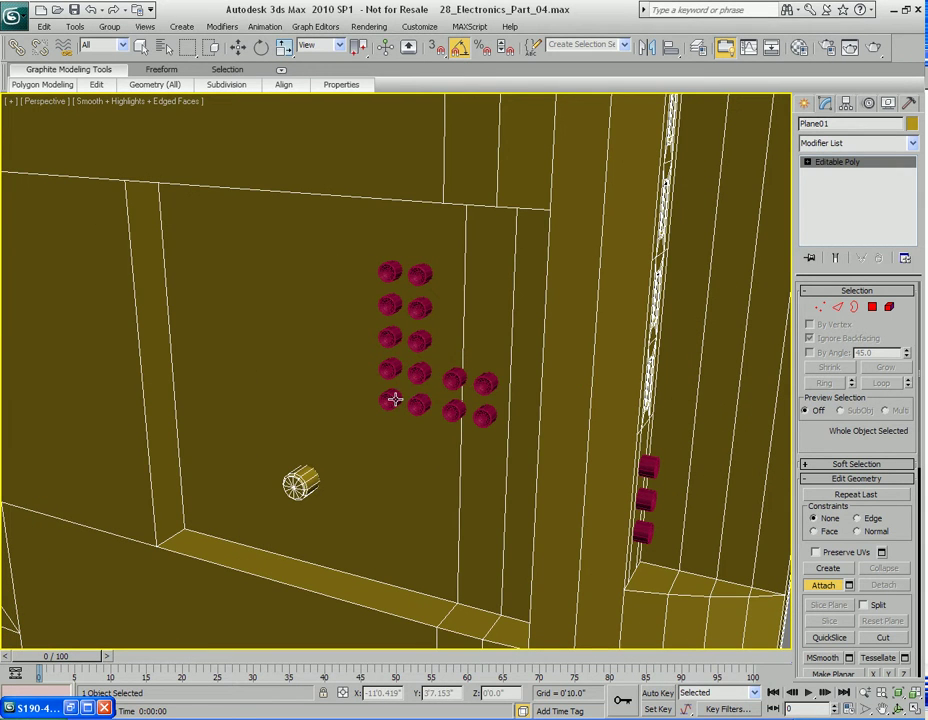
left_click(390, 370)
left_click(420, 373)
left_click(420, 341)
left_click(390, 338)
left_click(390, 306)
left_click(420, 307)
left_click(420, 273)
left_click(390, 273)
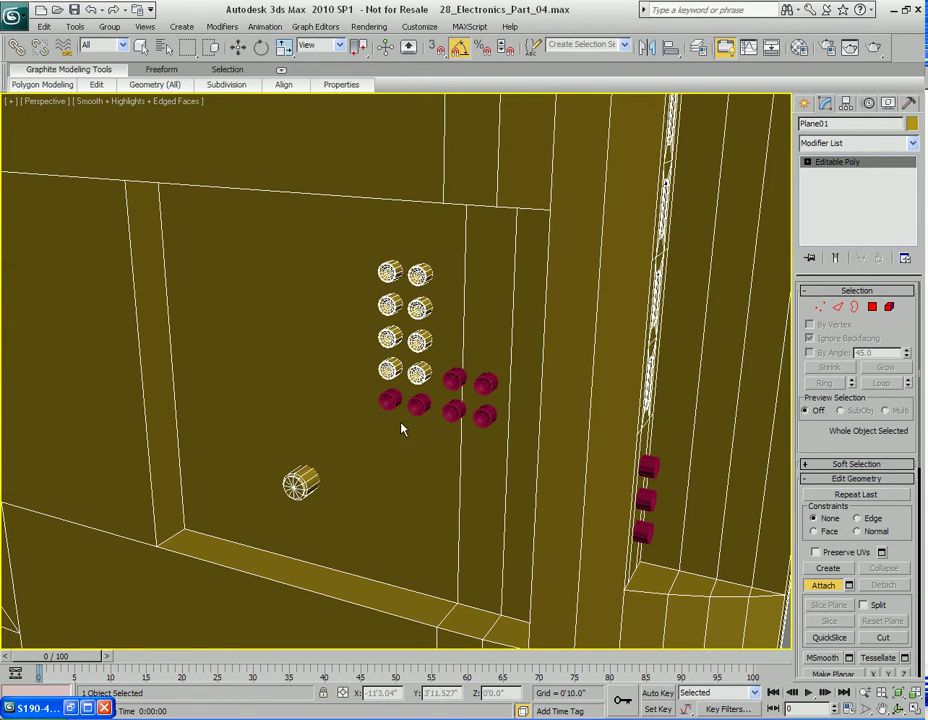
left_click(486, 415)
left_click(485, 385)
Attach the three round connectors in the side port recess and the small clips above them to the TV body
middle_click_drag(485, 385, 362, 400, "alt")
left_click(340, 390)
left_click(343, 423)
left_click(343, 456)
middle_click_drag(327, 222, 368, 359)
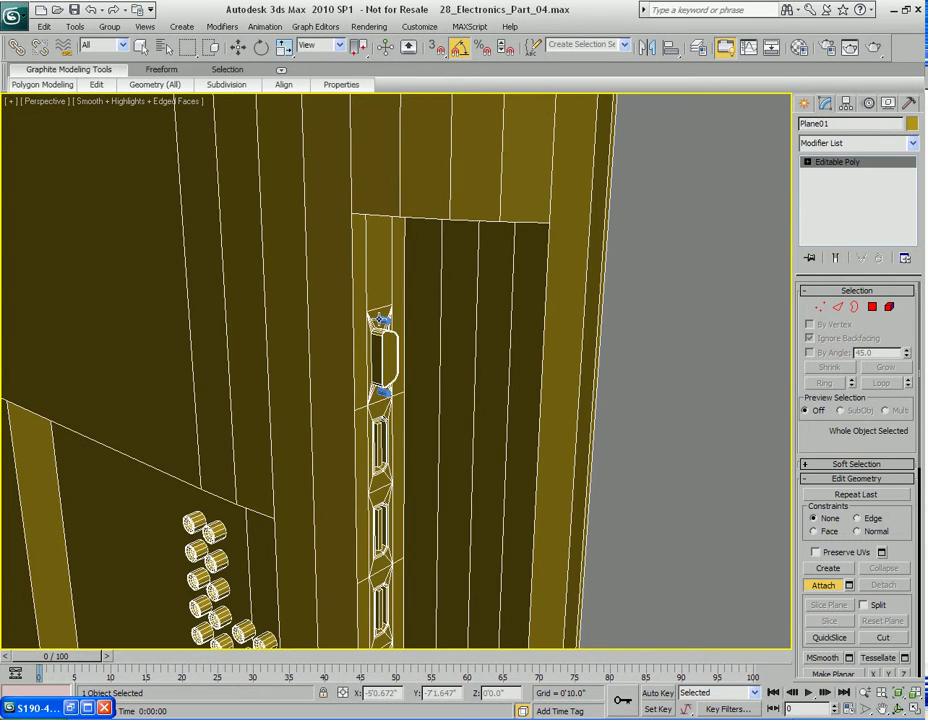
left_click(385, 392)
Attach the SONY logo on the front frame to the TV body and end attaching
scroll(403, 391, "down", 5)
key("w")
mouse_move(497, 376)
middle_mouse_down("alt")
mouse_move(387, 373)
mouse_move(493, 383)
middle_mouse_up("alt")
key("q")
scroll(433, 433, "up", 6)
right_click(480, 362)
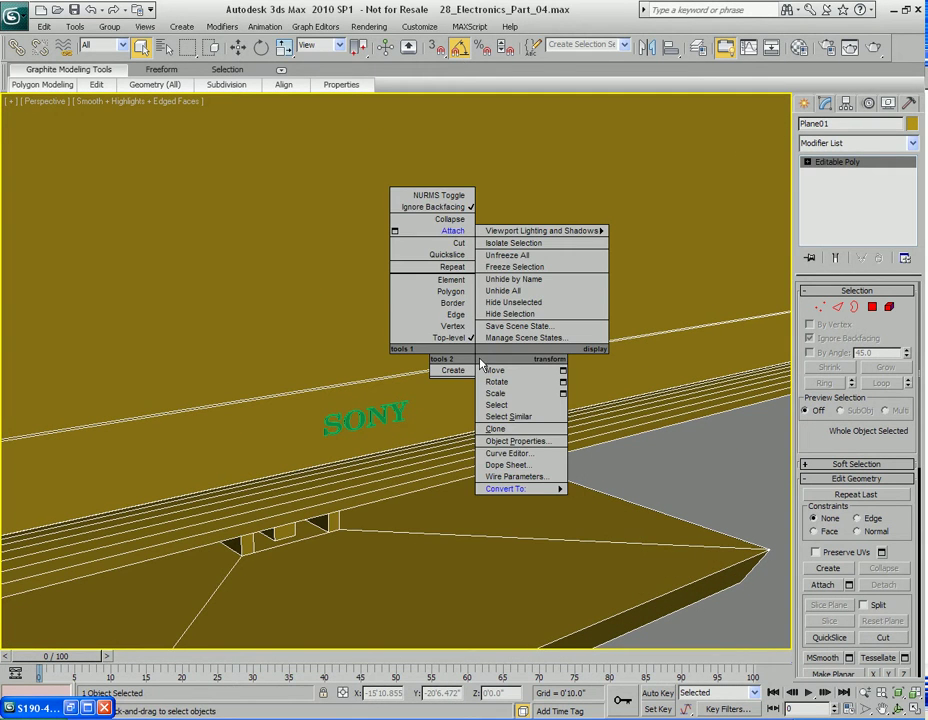
left_click(453, 230)
left_click(385, 414)
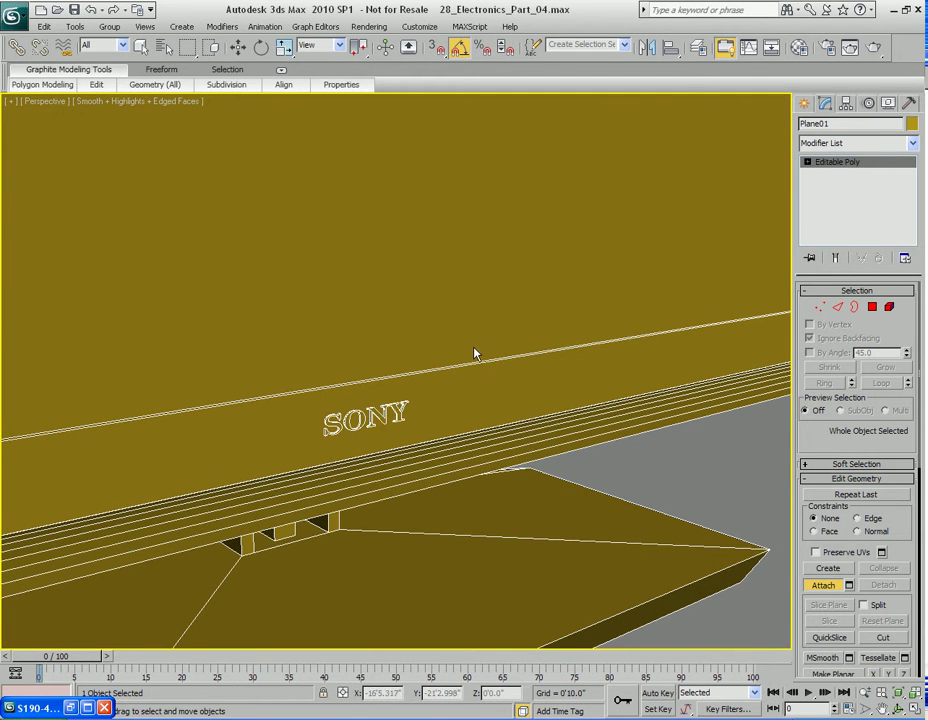
right_click(471, 346)
Inspect the combined TV from all sides, render the perspective view of its front, and close the render
scroll(472, 344, "down", 5)
middle_click_drag(319, 326, 375, 343)
middle_click_drag(310, 325, 520, 335, "alt")
scroll(361, 318, "down", 5)
left_click(493, 308)
scroll(345, 288, "up", 3)
left_click(412, 284)
key("q")
key("z")
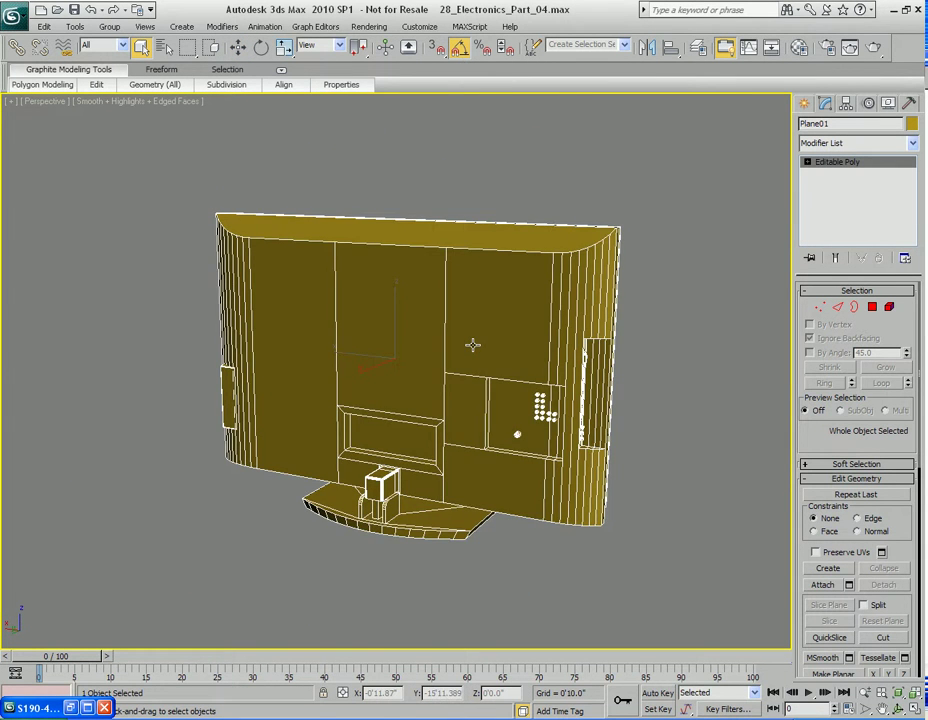
key("shift+q")
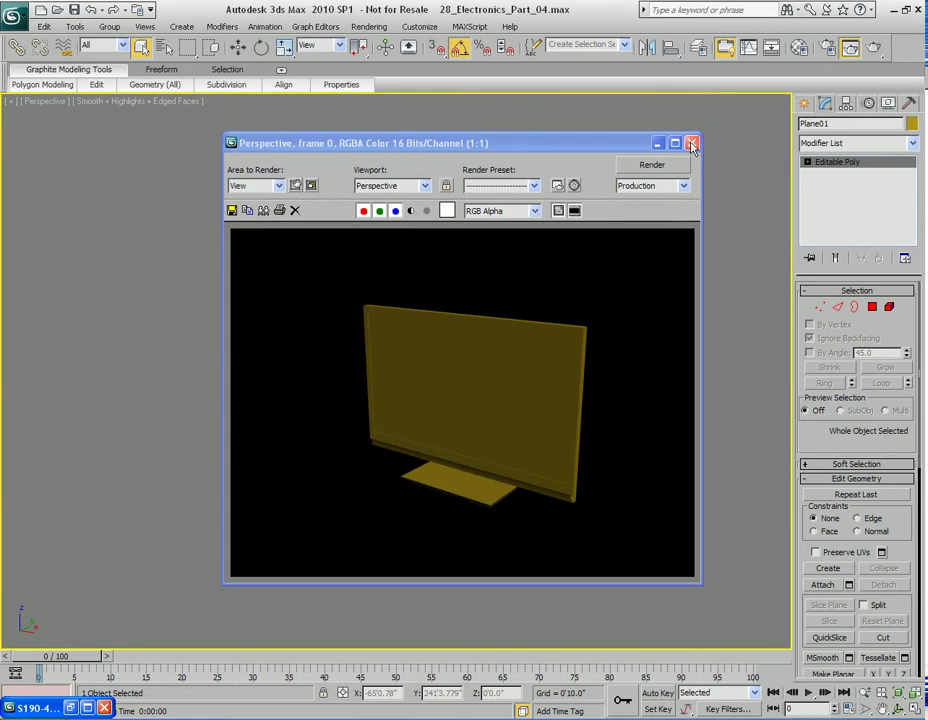
left_click(692, 147)
Render a close view of the TV's upper rear corner to check the shading of the curved side, and close the render
middle_click_drag(435, 304, 488, 322, "alt")
scroll(659, 304, "up", 3)
scroll(488, 322, "up", 3)
middle_click_drag(458, 253, 464, 318)
key("shift+q")
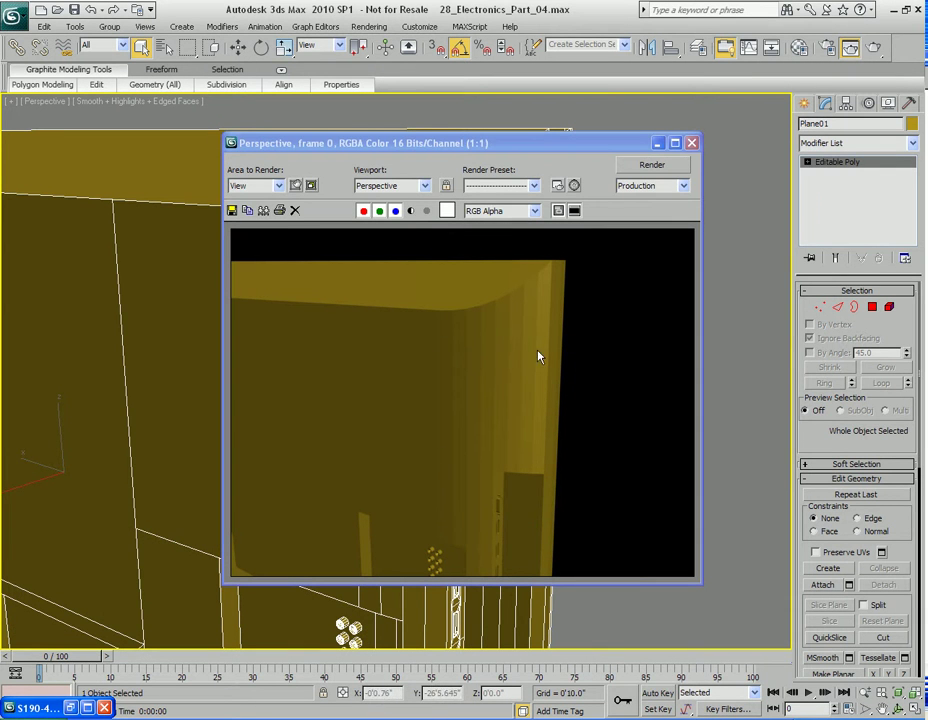
left_click(692, 143)
Select the curved polygons on the rear side with the ports, Auto Smooth them at 45, and check the result in a render
middle_click_drag(543, 329, 532, 313, "alt")
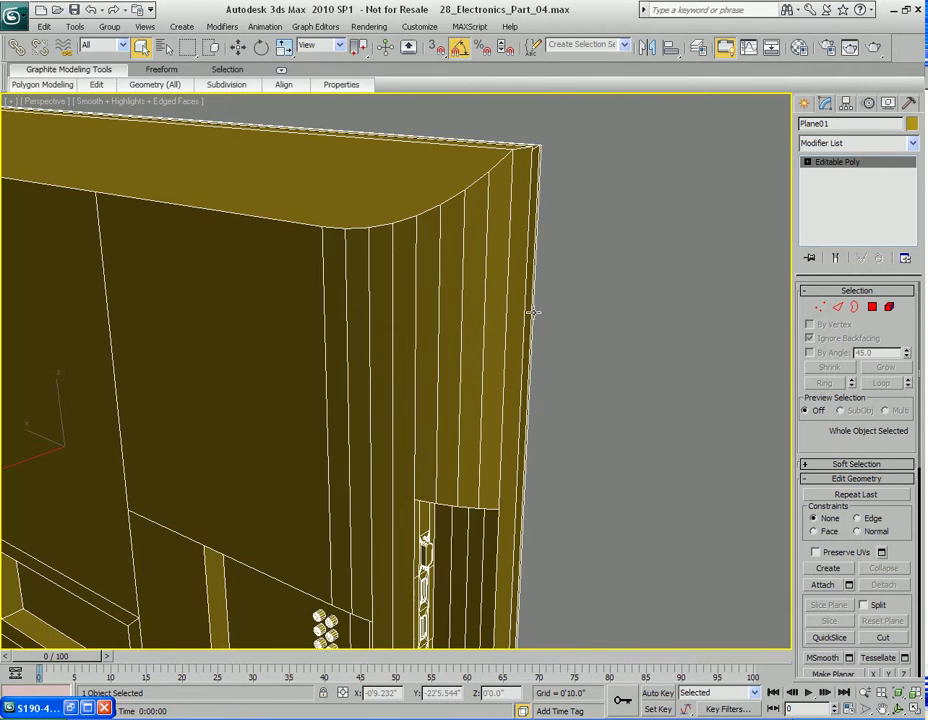
key("4")
middle_click_drag(454, 367, 458, 344)
mouse_move(377, 340)
left_mouse_down()
mouse_move(383, 323)
mouse_move(514, 311)
left_mouse_up()
middle_click_drag(516, 324, 423, 321, "alt")
left_click(397, 318, "ctrl")
left_click(410, 317, "ctrl")
left_click(426, 315, "ctrl")
left_click(448, 316, "ctrl")
left_click(336, 328, "ctrl")
left_click(313, 325, "ctrl")
middle_click_drag(349, 279, 368, 349, "alt")
scroll(364, 314, "down", 4)
scroll(813, 437, "down", 10)
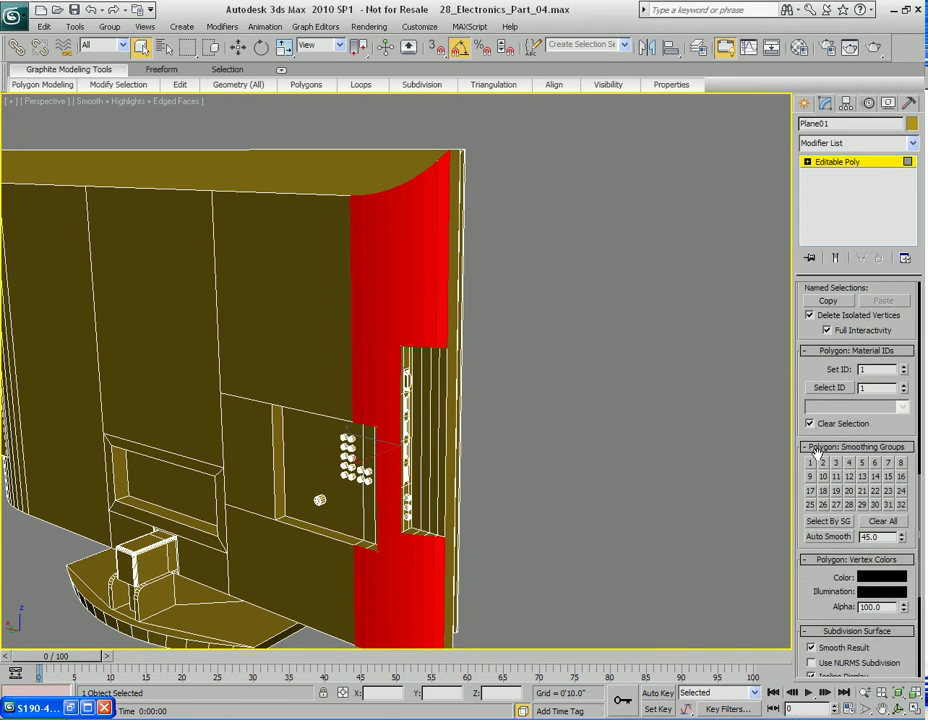
scroll(817, 453, "down", 3)
key("shift+q")
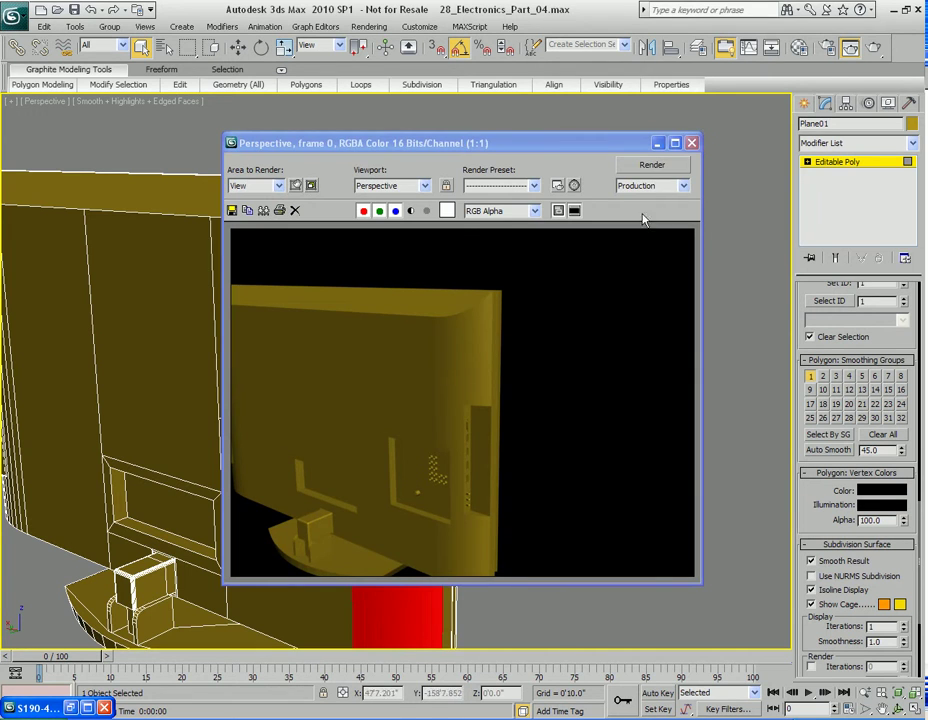
left_click(691, 143)
Auto Smooth the curved polygons on the opposite rear side at 45 and check the shading in renders
middle_click_drag(120, 366, 454, 371)
scroll(215, 402, "up", 3)
left_click_drag(491, 318, 371, 313)
middle_click_drag(425, 372, 453, 357)
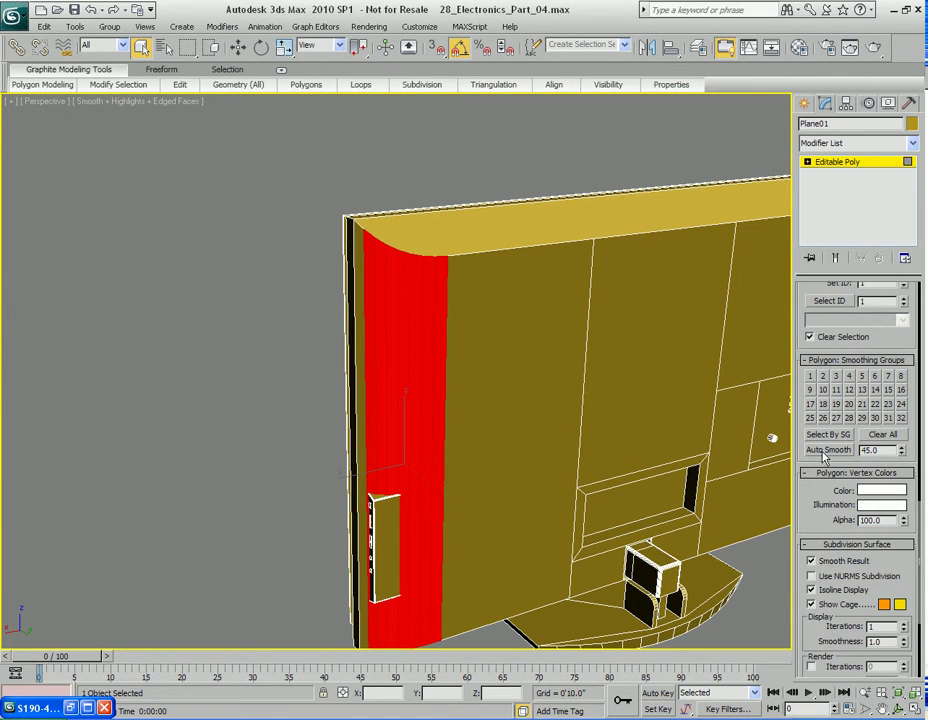
key("shift+q")
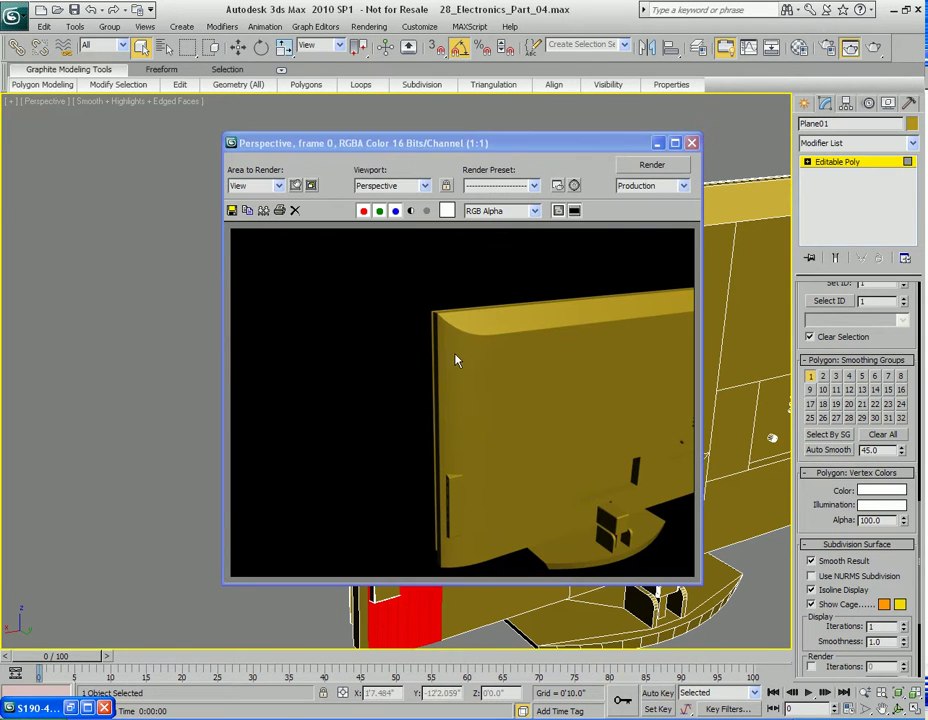
mouse_move(719, 377)
middle_mouse_down("alt")
mouse_move(754, 371)
mouse_move(708, 373)
middle_mouse_up("alt")
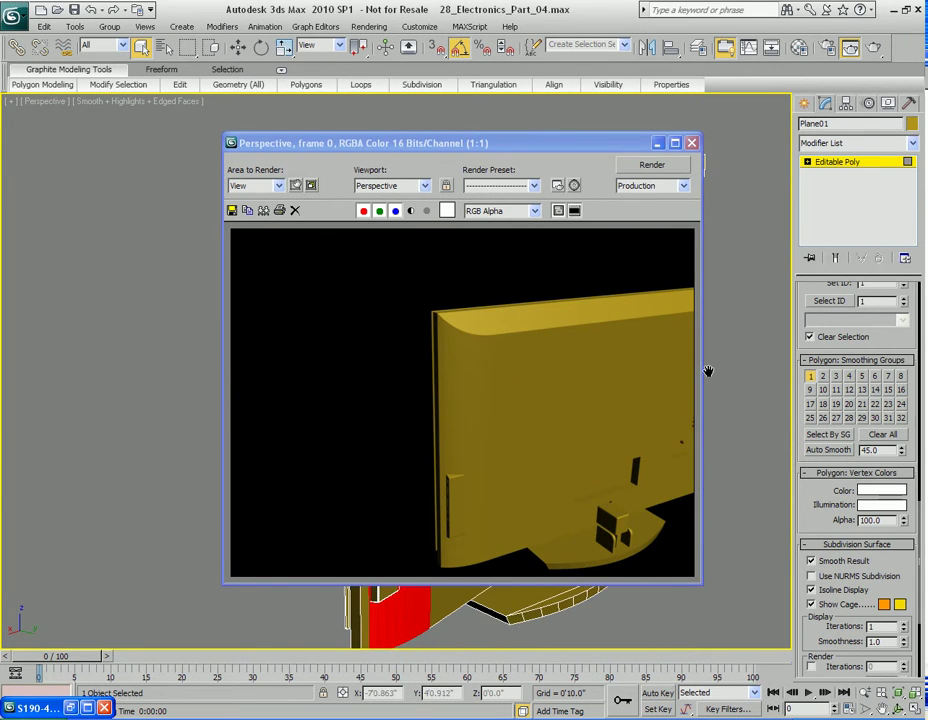
key("shift+q")
left_click(692, 143)
Leave polygon editing and rename the TV object HDTV
middle_click_drag(669, 234, 547, 337, "alt")
key("4")
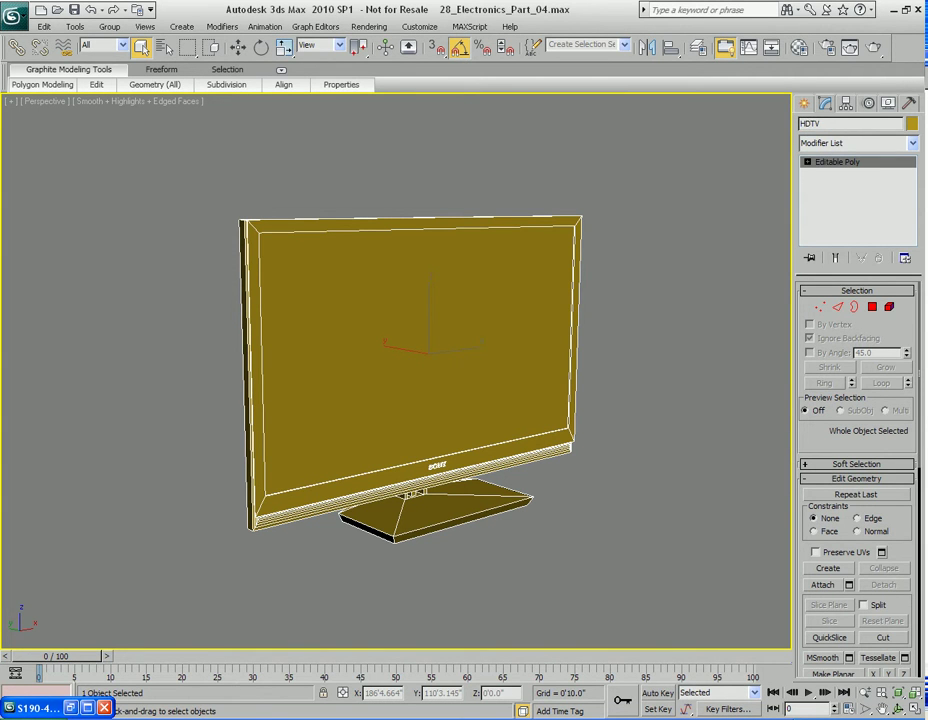
Start exporting the TV as HDTV.obj into the project's import folder in gw::OBJ-Exporter format, replacing the existing file
key("alt+f")
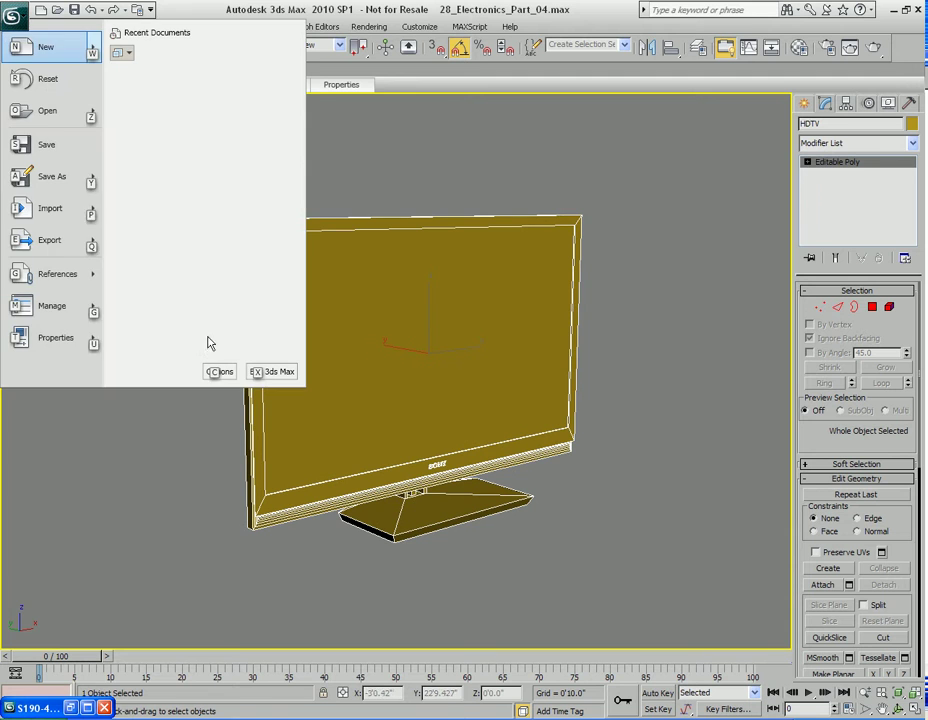
left_click(188, 103)
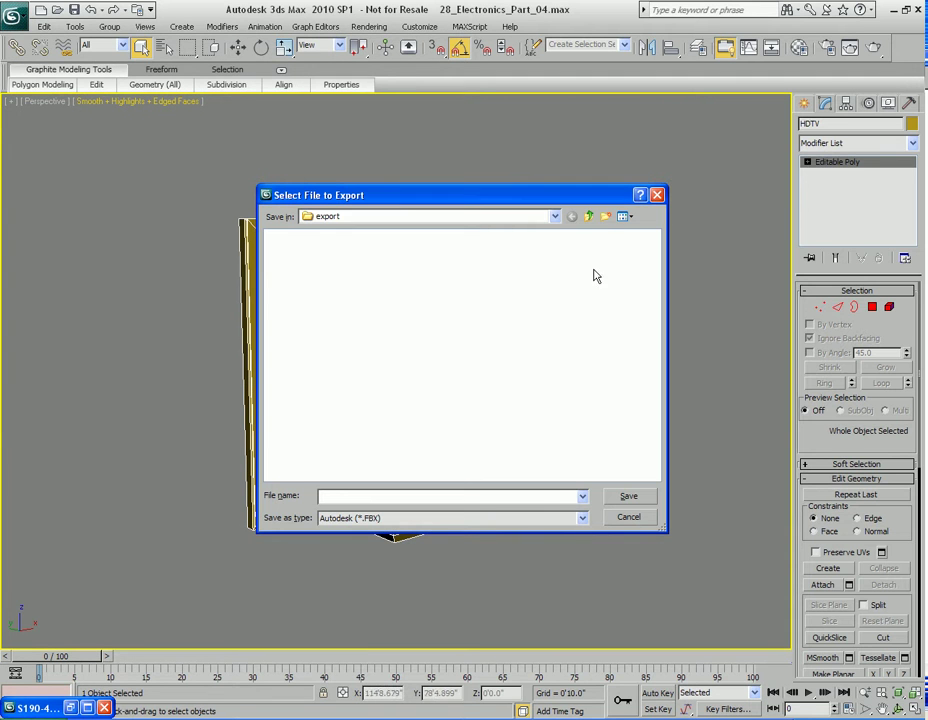
left_click(588, 216)
left_click(286, 298)
double_click(286, 298)
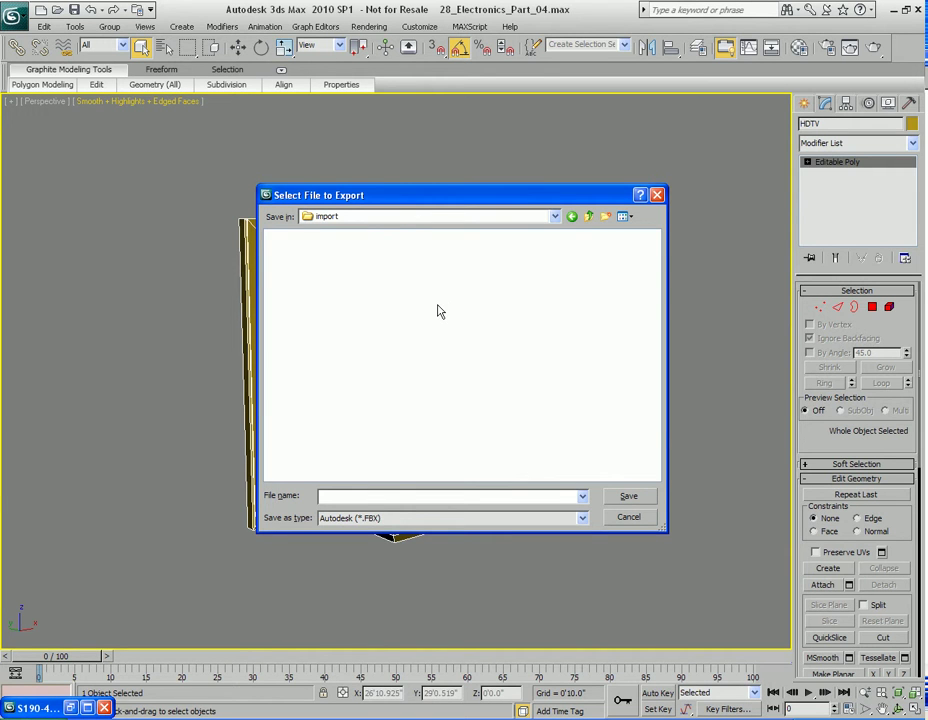
left_click(435, 519)
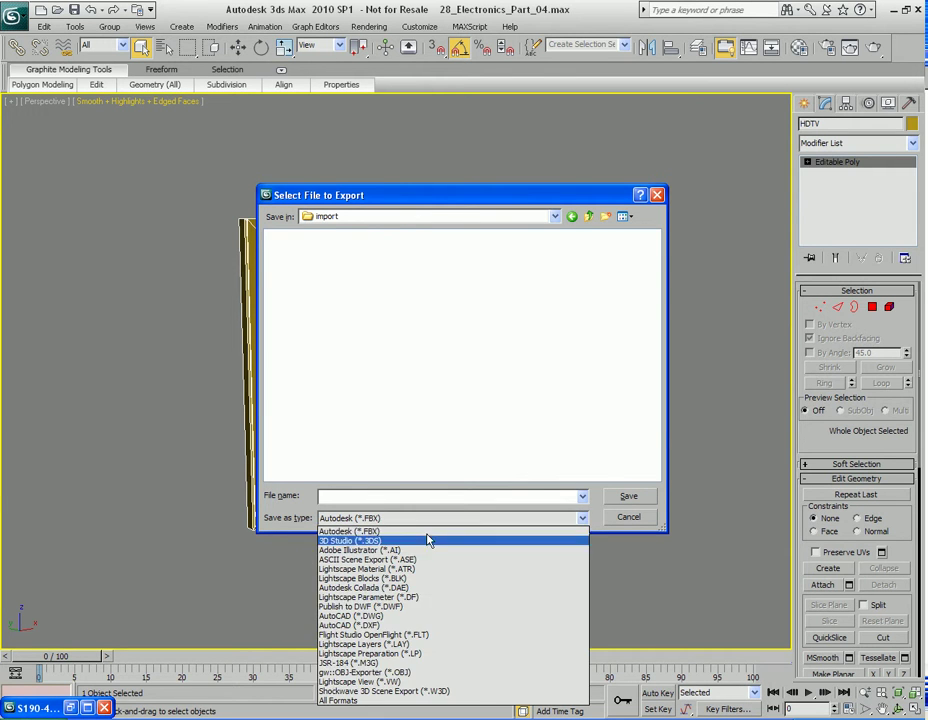
left_click(420, 673)
left_click(430, 497)
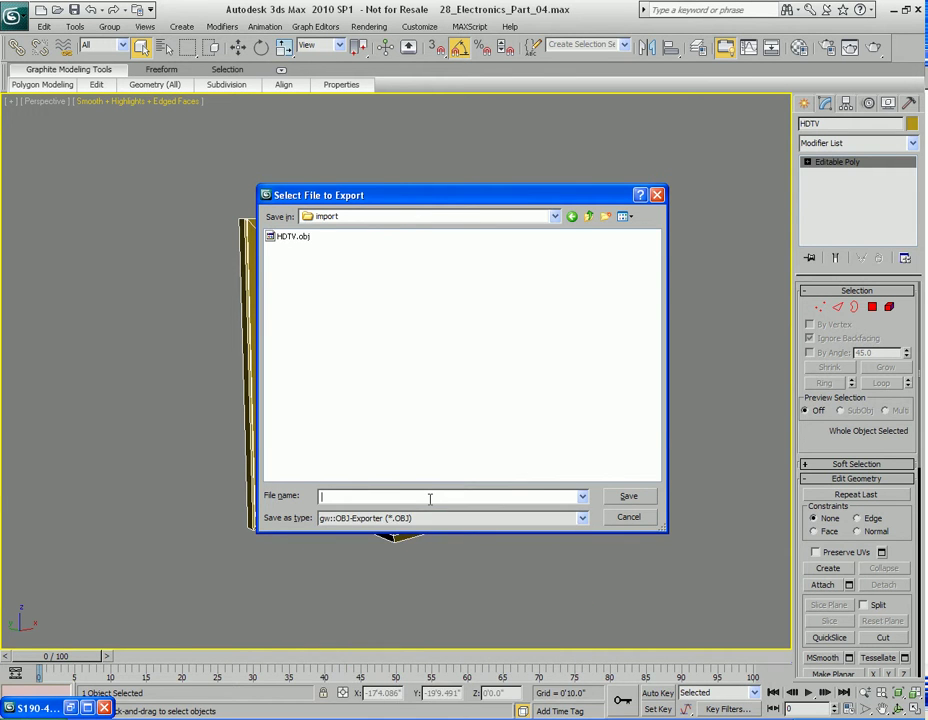
left_click(292, 237)
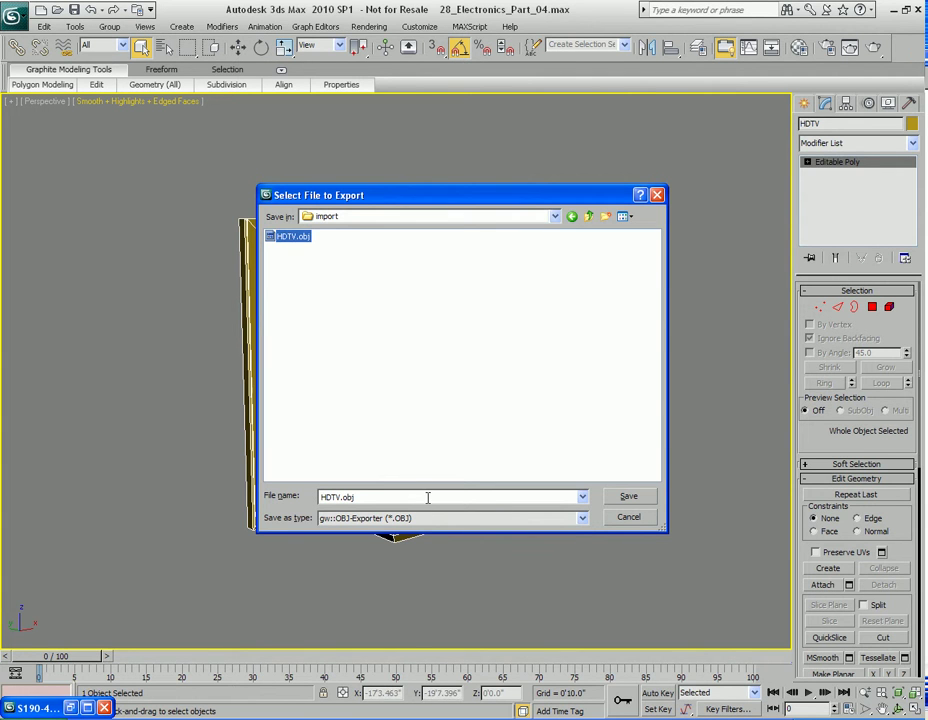
left_click(627, 497)
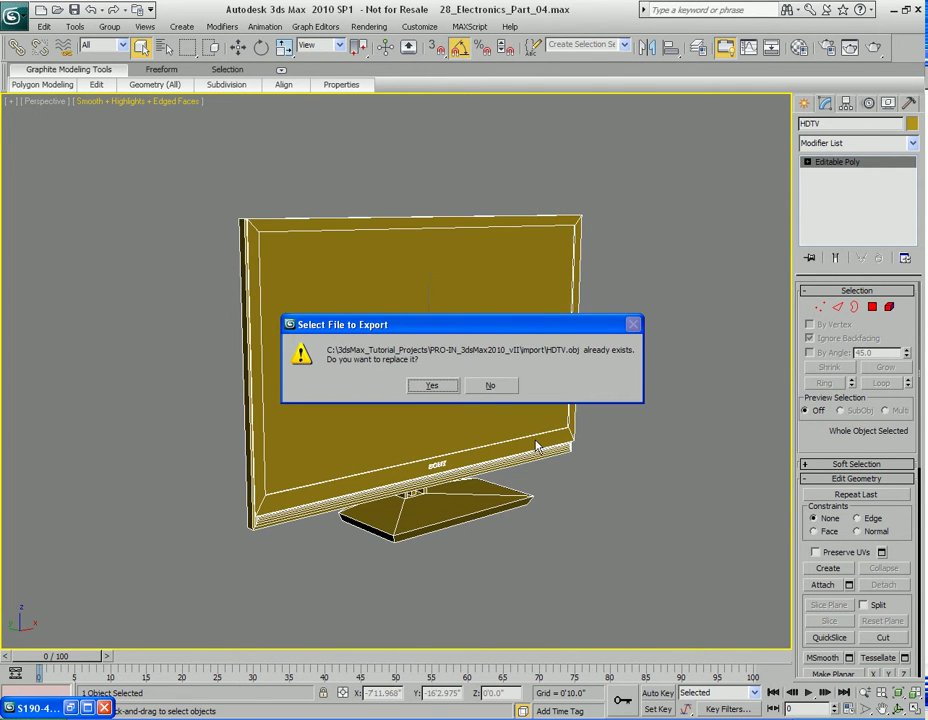
left_click(432, 385)
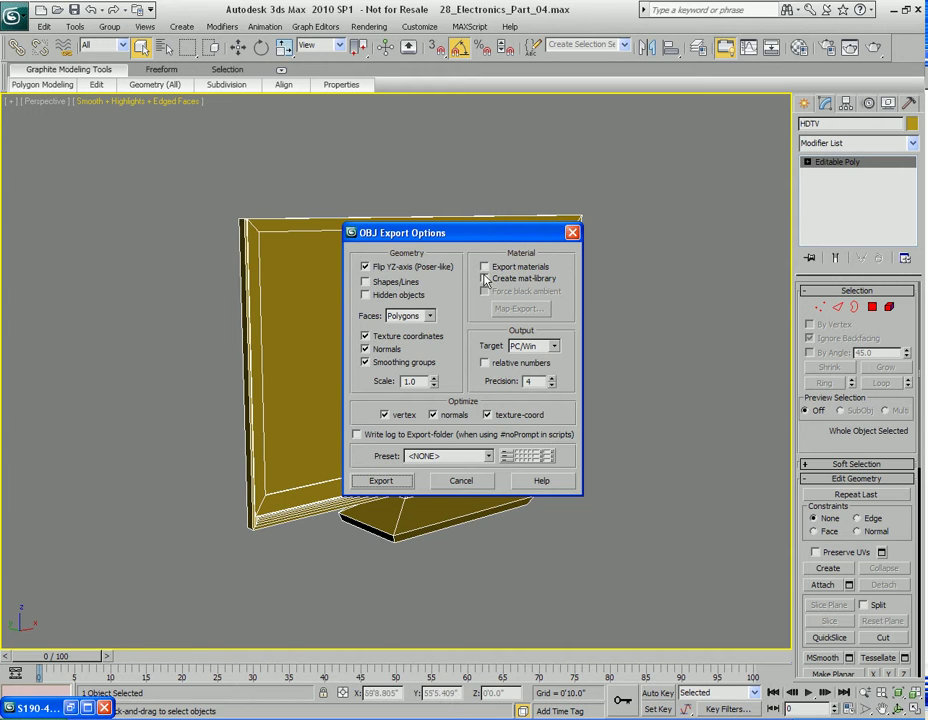
Set the OBJ export faces to Polygons, run the export, and close its statistics
left_click(429, 316)
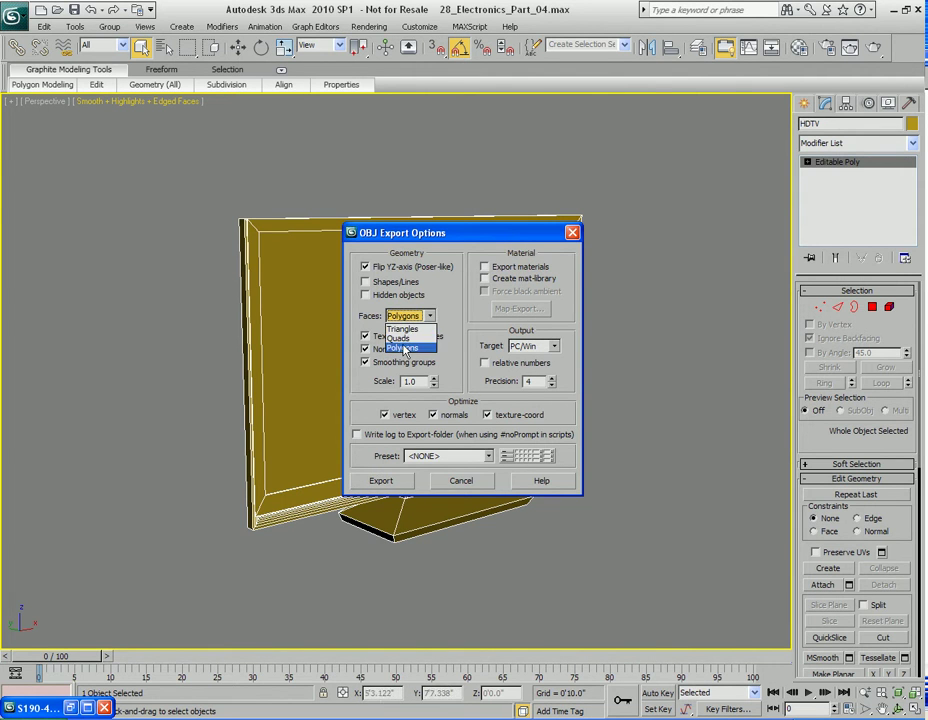
left_click(403, 348)
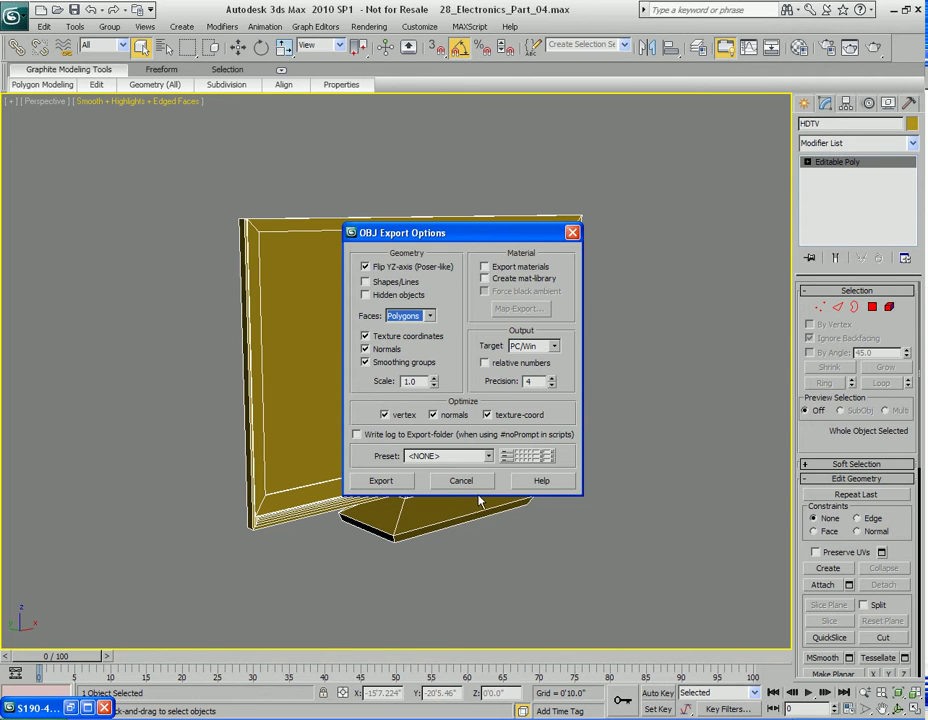
left_click(381, 481)
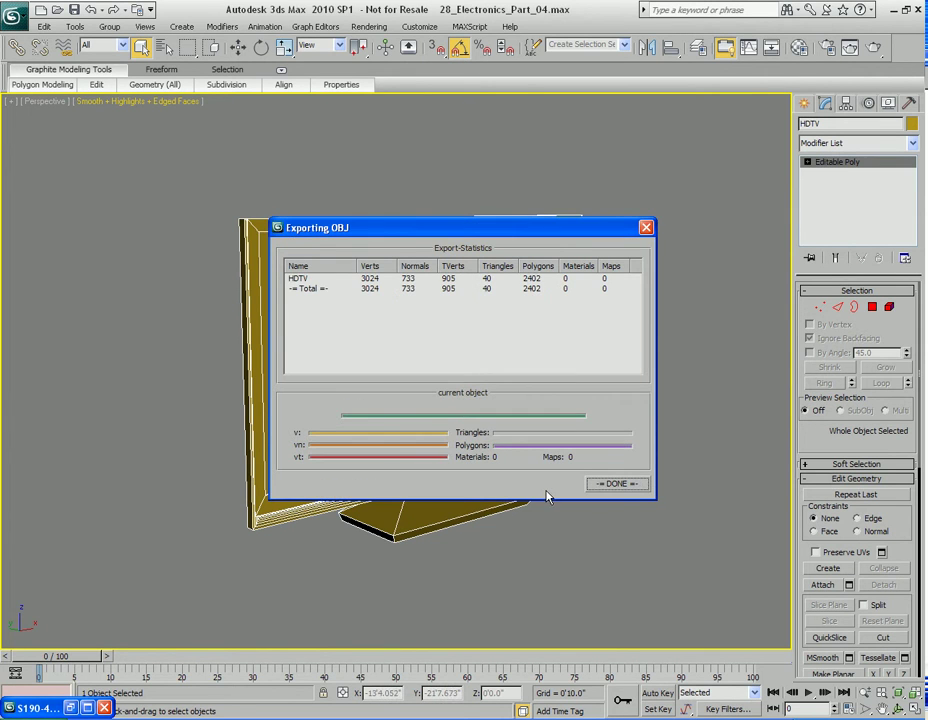
left_click(565, 543)
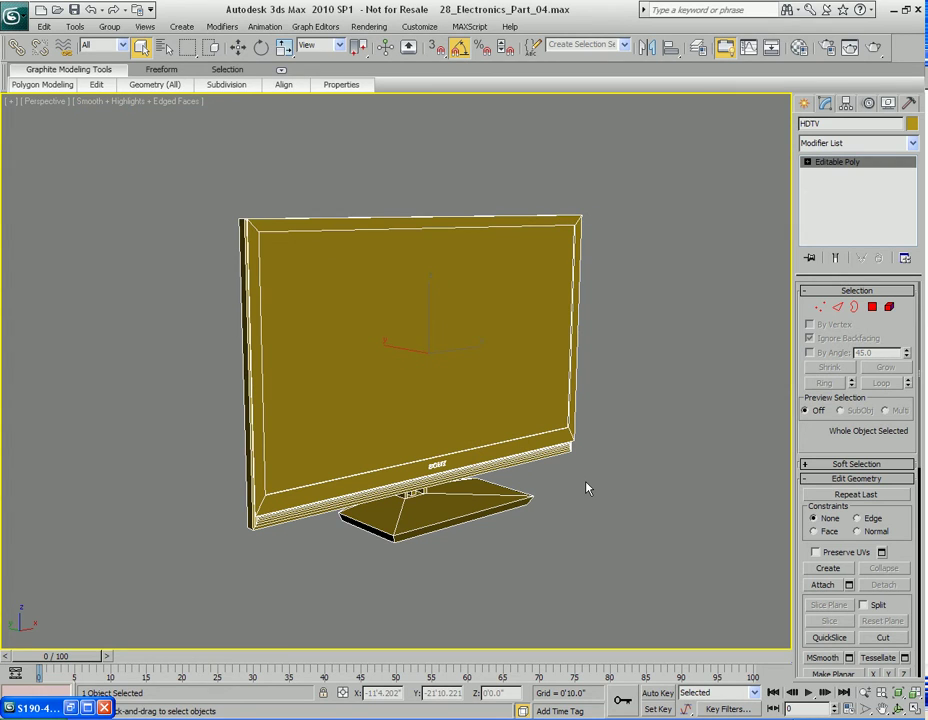